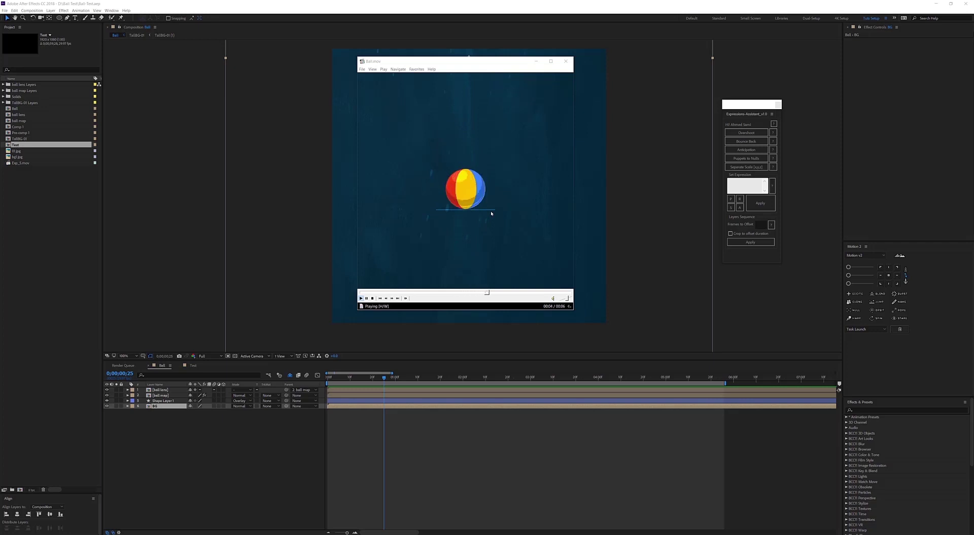
Dock the floating Expressions Assistant panel beside the Motion 2 panel, narrow it slightly, and minimize the ball video player
left_click_drag(746, 115, 893, 304)
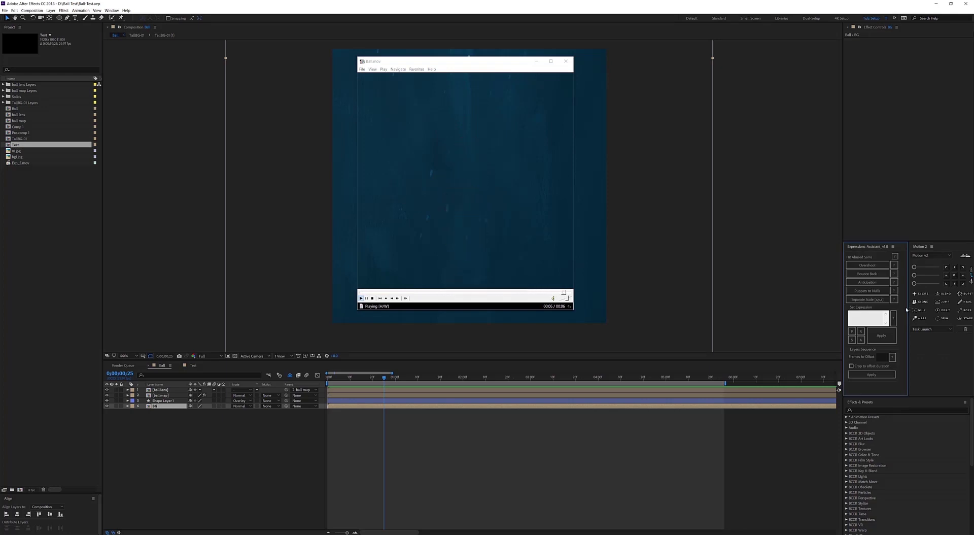
left_click_drag(907, 308, 904, 309)
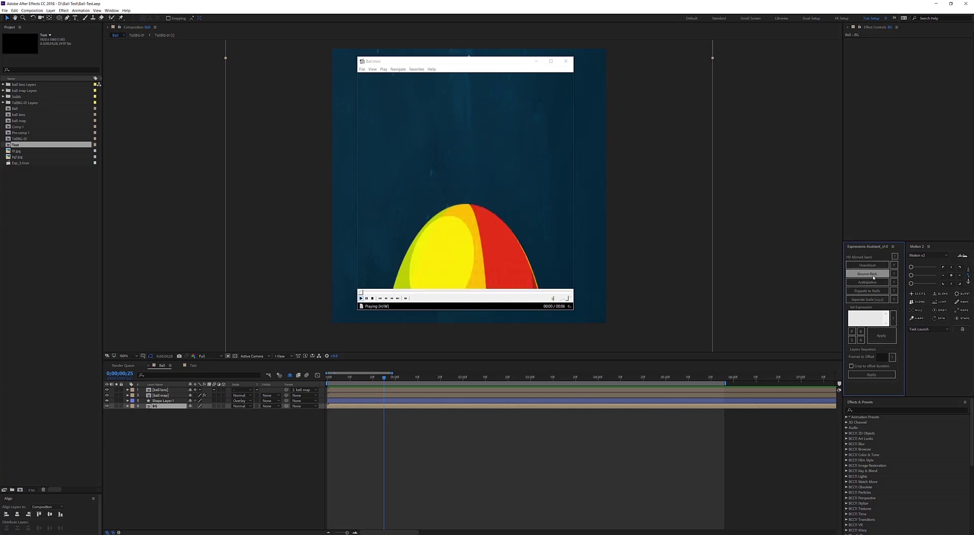
left_click(536, 62)
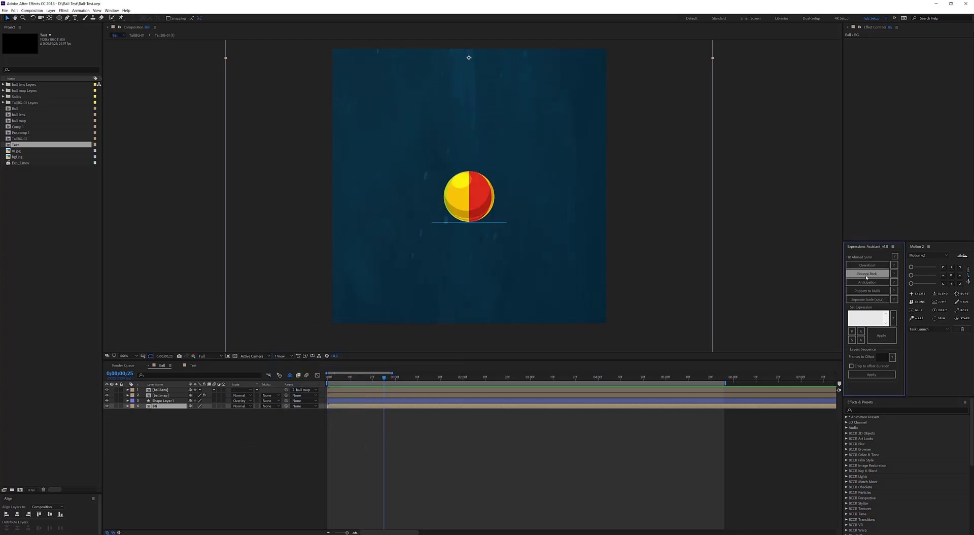
Switch to the Test composition, select all nine circle layers, and clear the selection
left_click(192, 366)
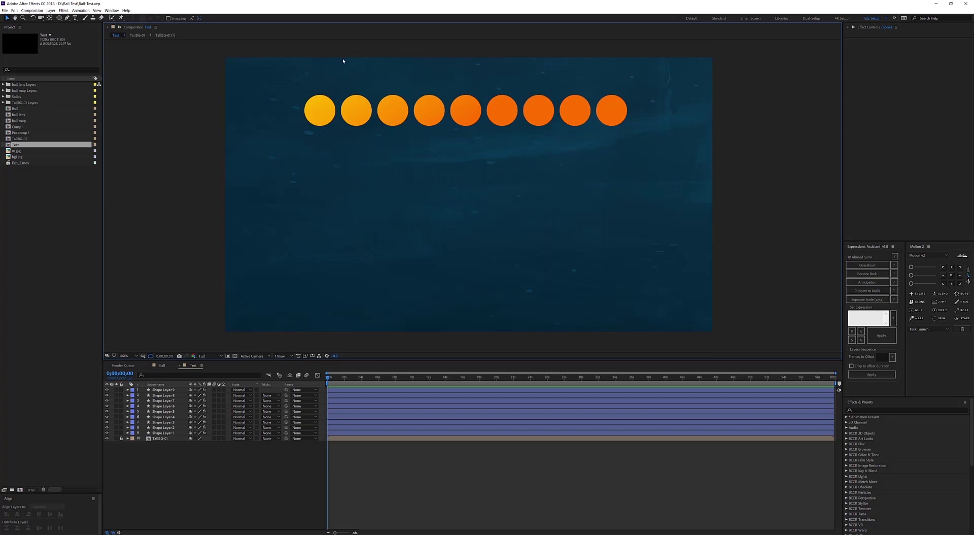
left_click_drag(669, 170, 253, 66)
left_click(645, 200)
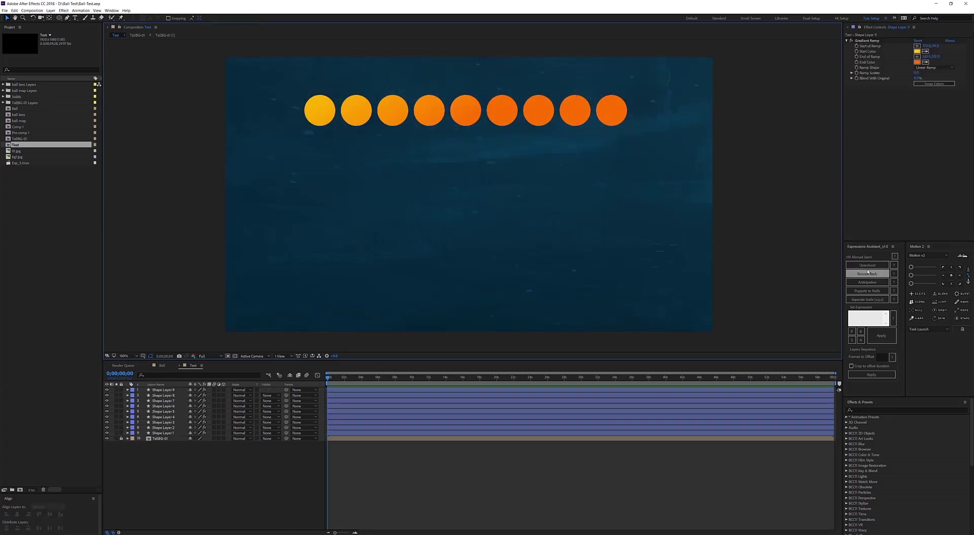
key("ctrl+a")
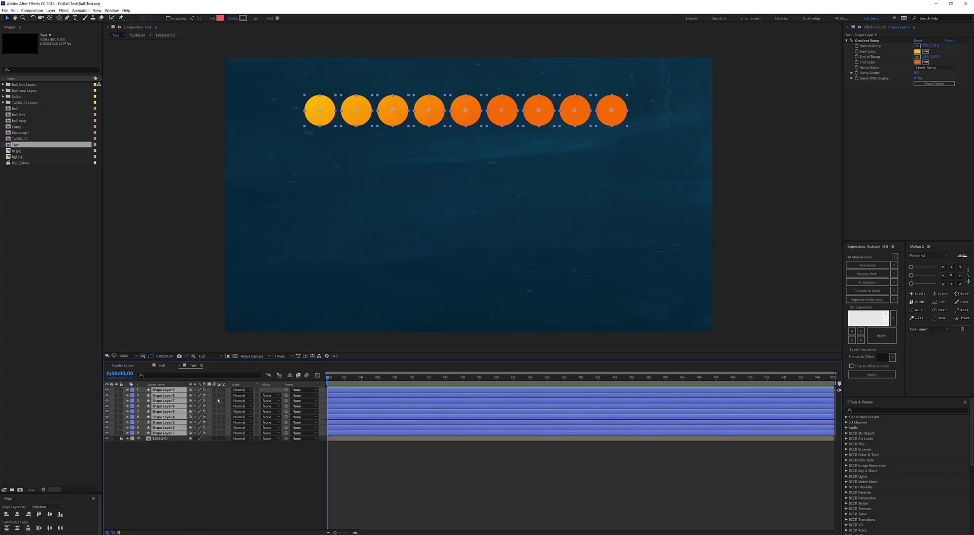
left_click(623, 486)
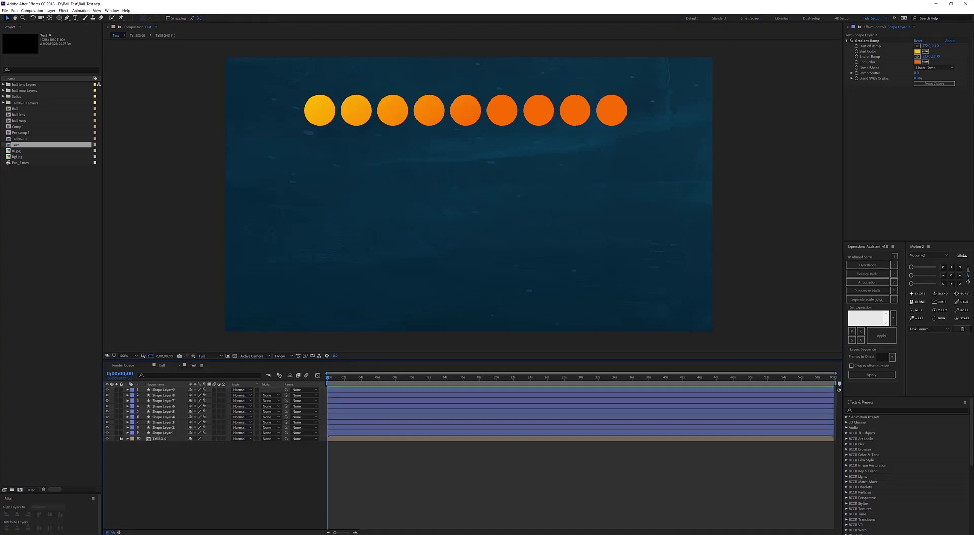
Switch to the browser and examine the MotionScript article's Bounce vs. Overshoot section and its waveform graphs, then minimize the browser
left_click_drag(973, 304, 533, 98)
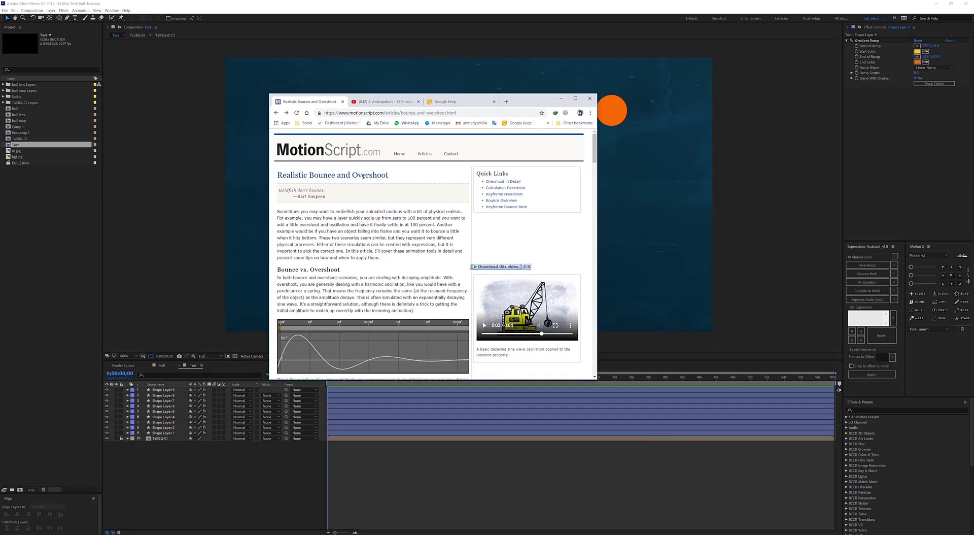
scroll(412, 212, "down", 2)
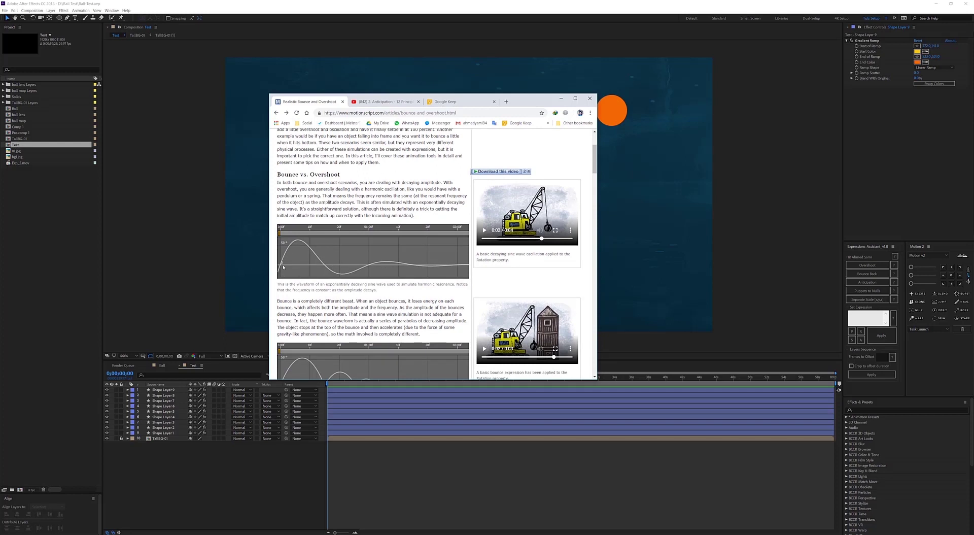
scroll(343, 262, "down", 1)
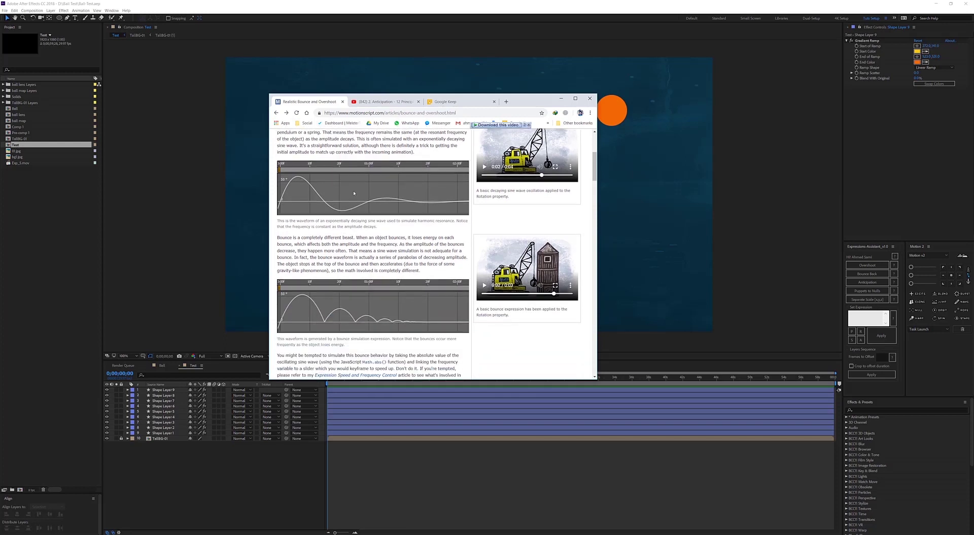
scroll(583, 225, "up", 1)
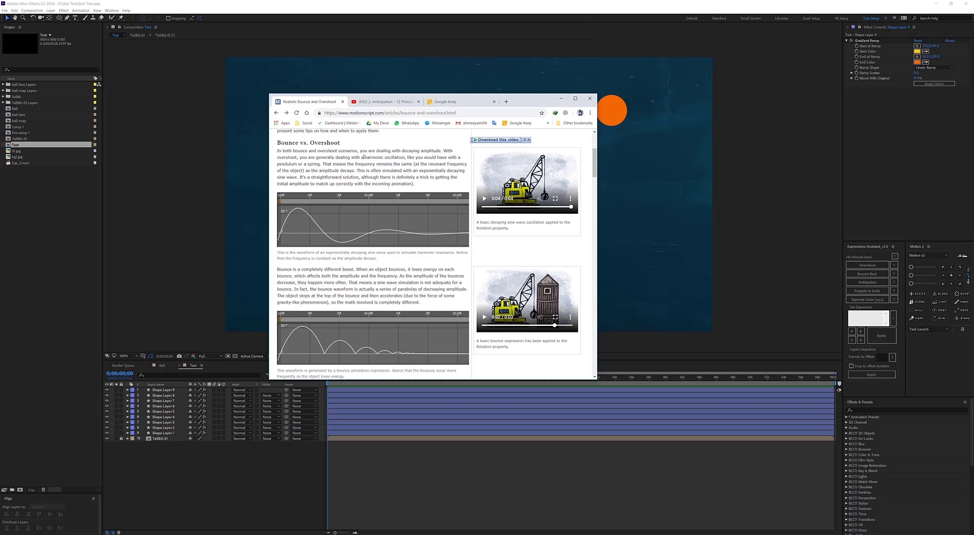
scroll(363, 156, "up", 3)
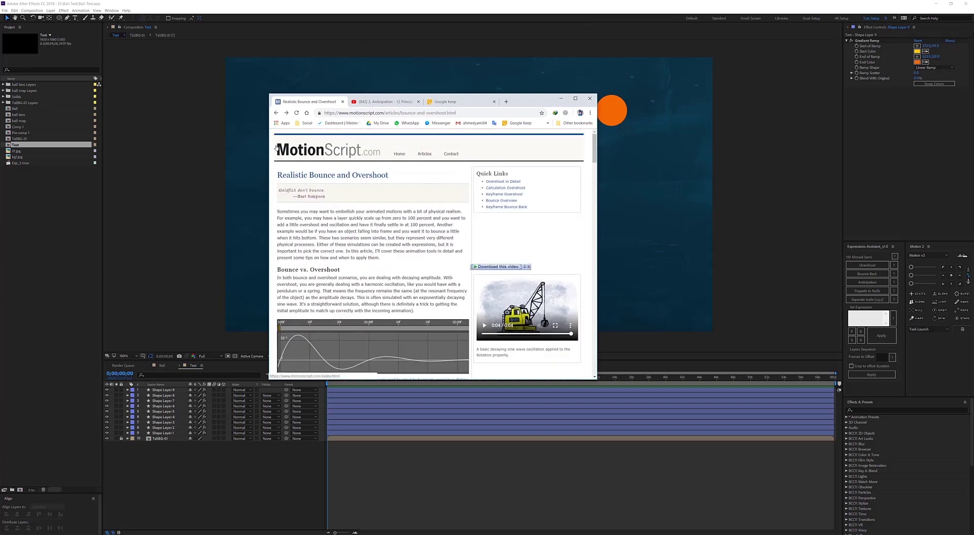
scroll(354, 224, "down", 5)
scroll(345, 208, "up", 5)
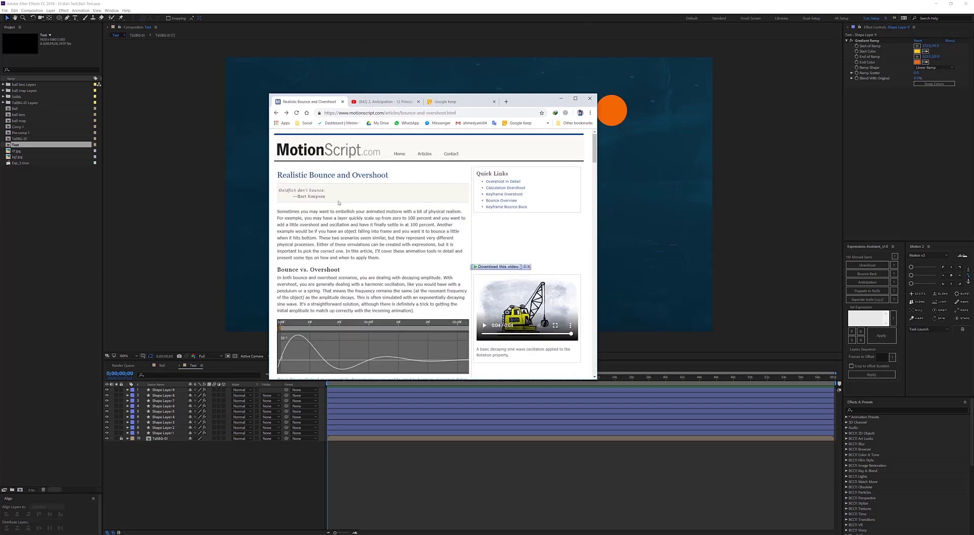
left_click(561, 100)
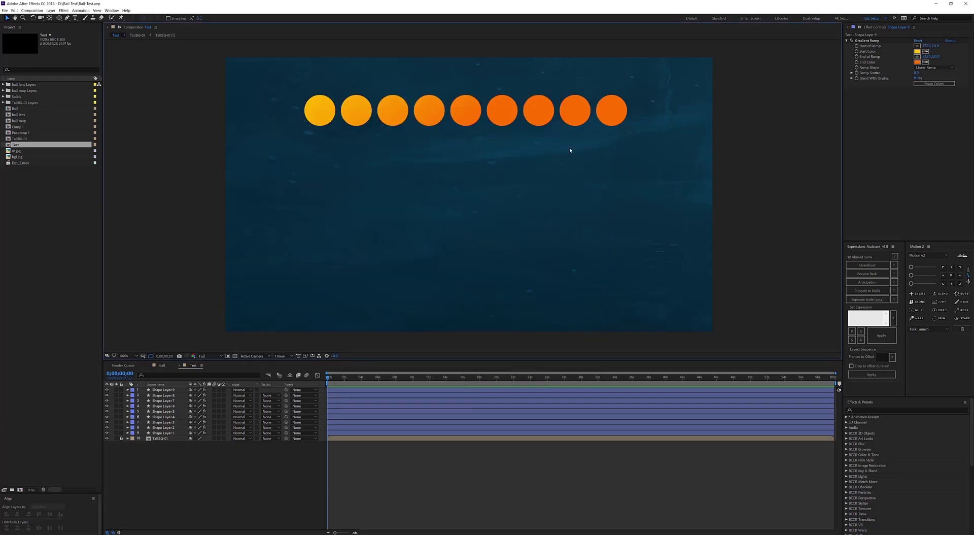
Keyframe the Position of all nine circles from frame 0 to frame 10, moving them straight down to the composition's lower part
left_click_drag(258, 71, 713, 170)
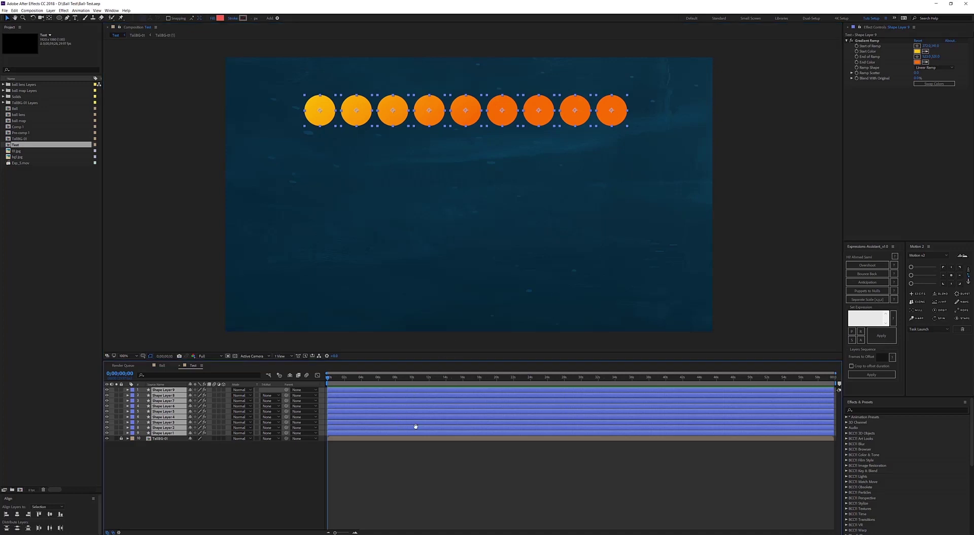
key("equal")
key("equal")
key("equal")
key("equal")
key("equal")
scroll(368, 466, "left", 6)
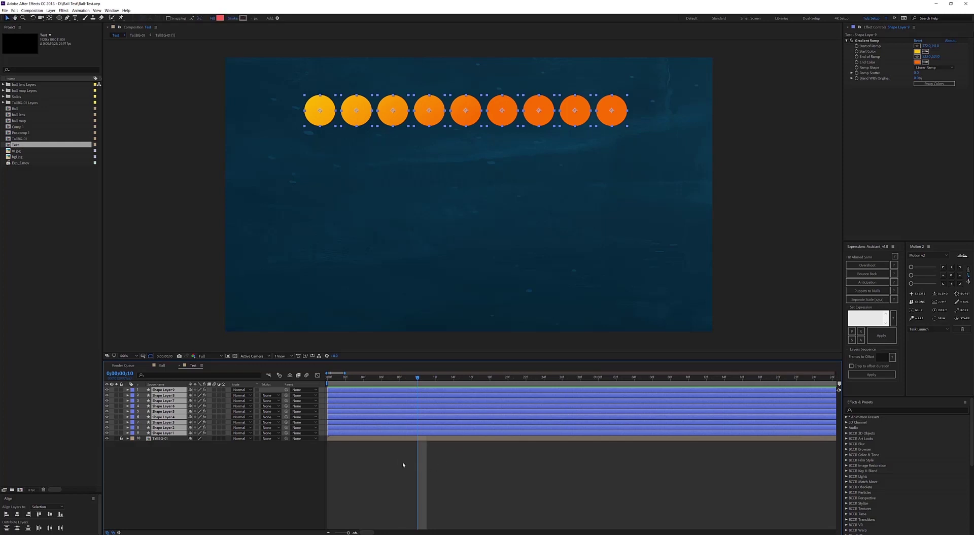
scroll(439, 467, "down", 2)
key("p")
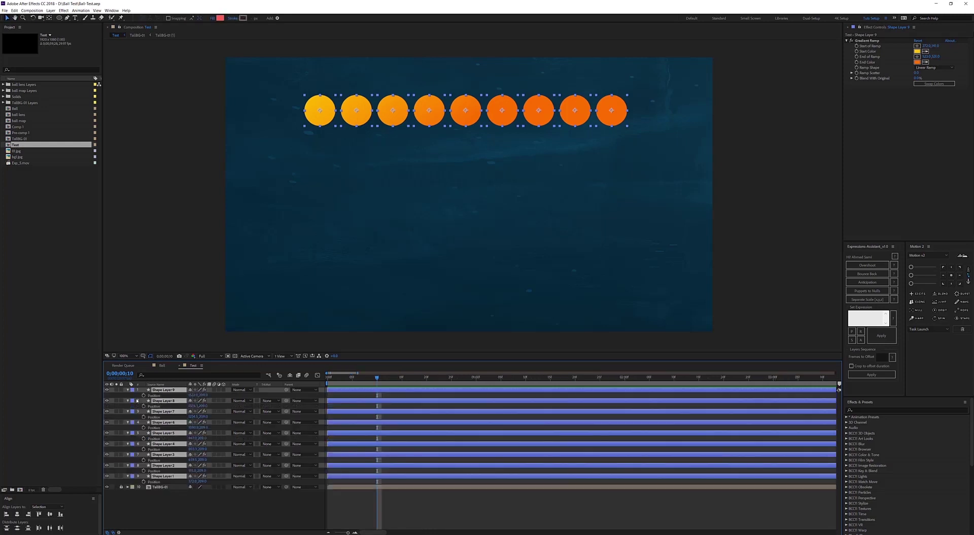
key("alt+shift+p")
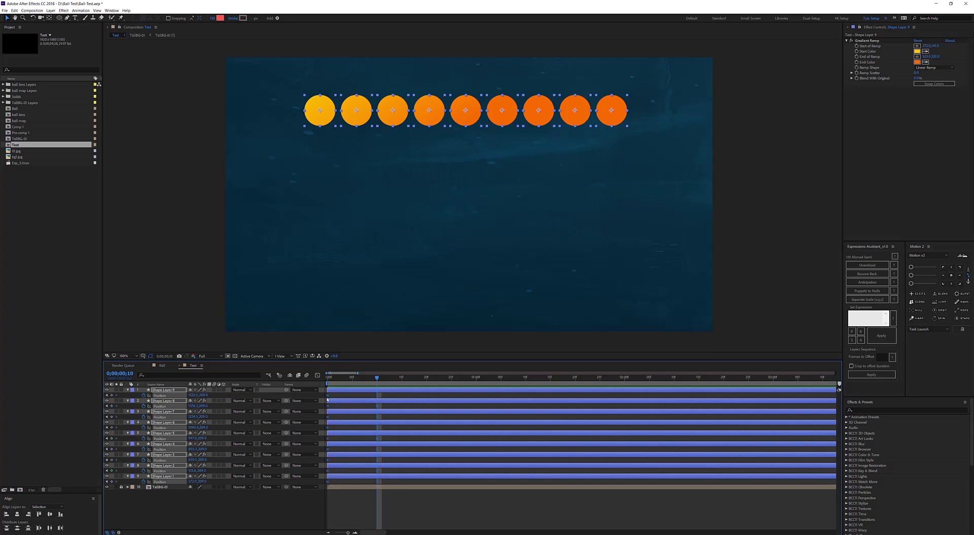
left_click_drag(610, 116, 607, 264)
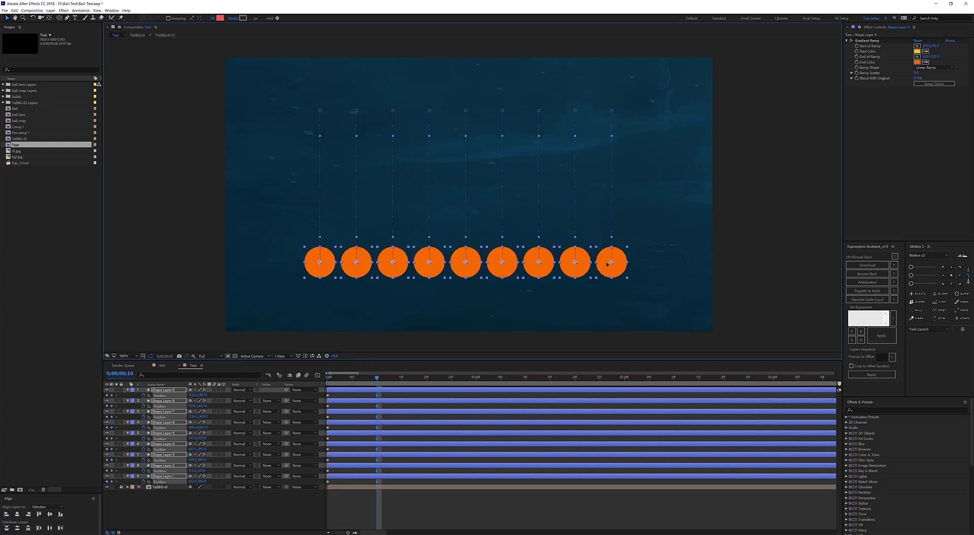
Play the circles' drop animation from the first frame to review the plain keyframed motion
left_click(330, 380)
left_click(420, 521)
key("space")
left_click_drag(416, 503, 413, 502)
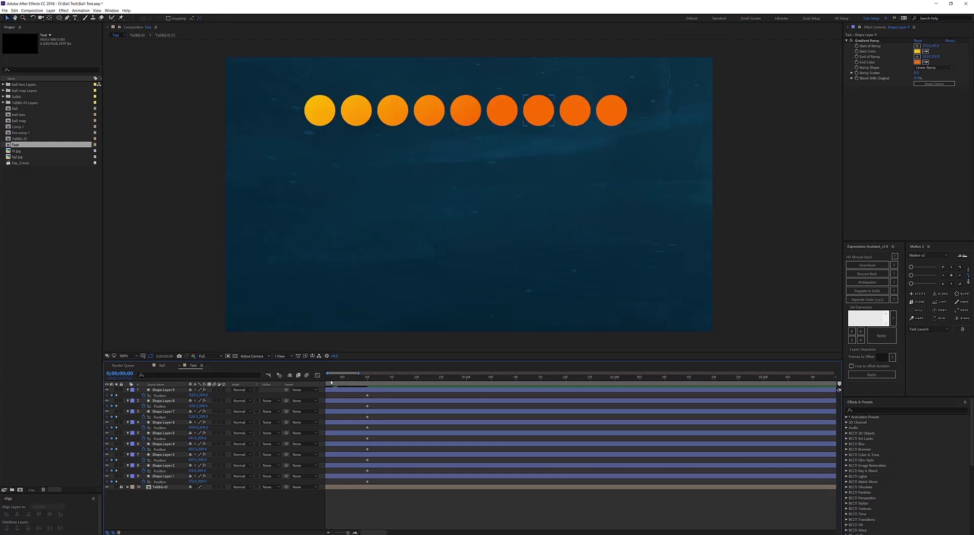
key("Home")
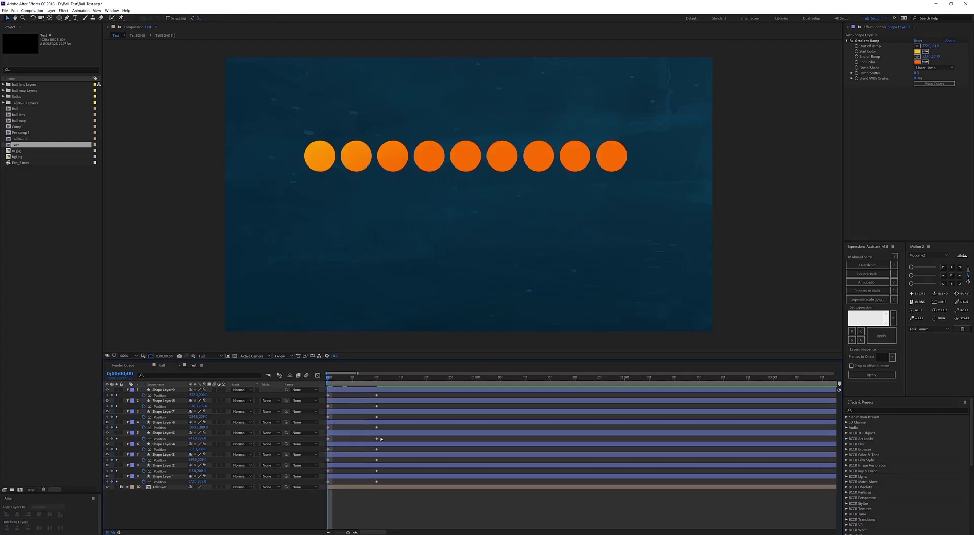
key("space")
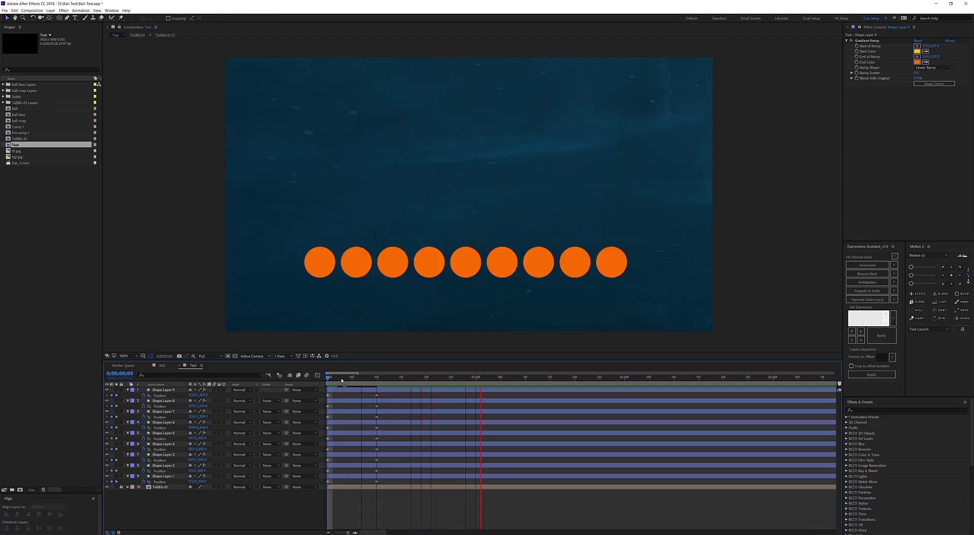
key("space")
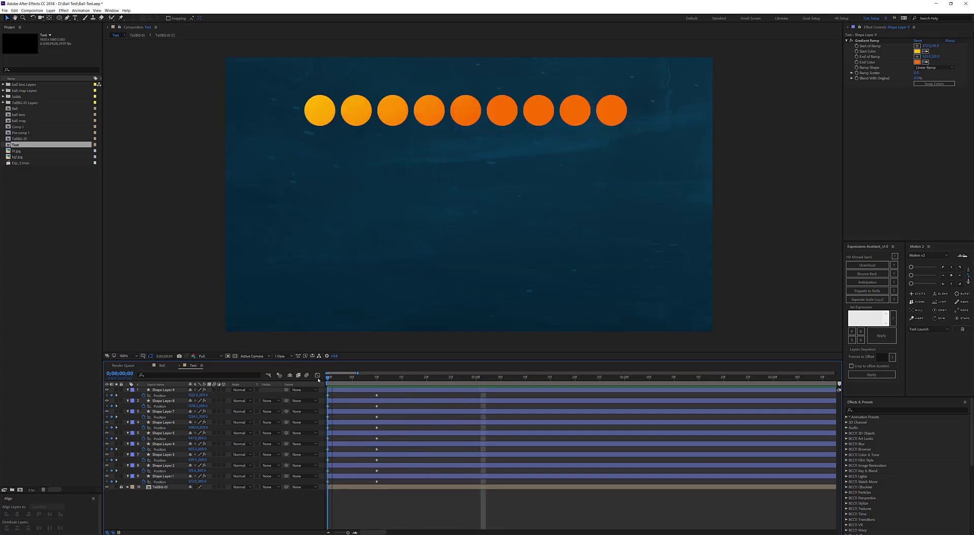
key("space")
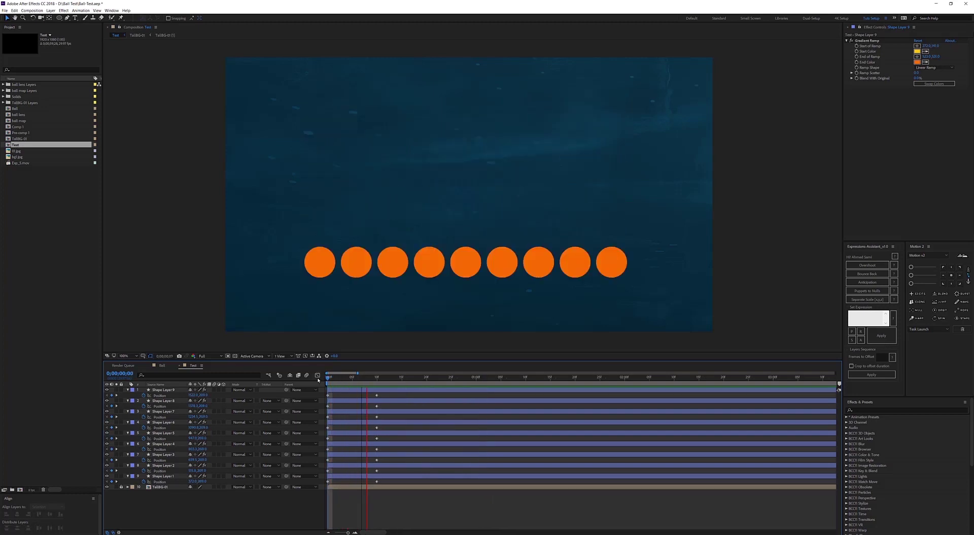
key("space")
Select the Position keyframes of all nine circle layers and apply the Overshoot expression from Expressions Assistant
left_click(377, 378)
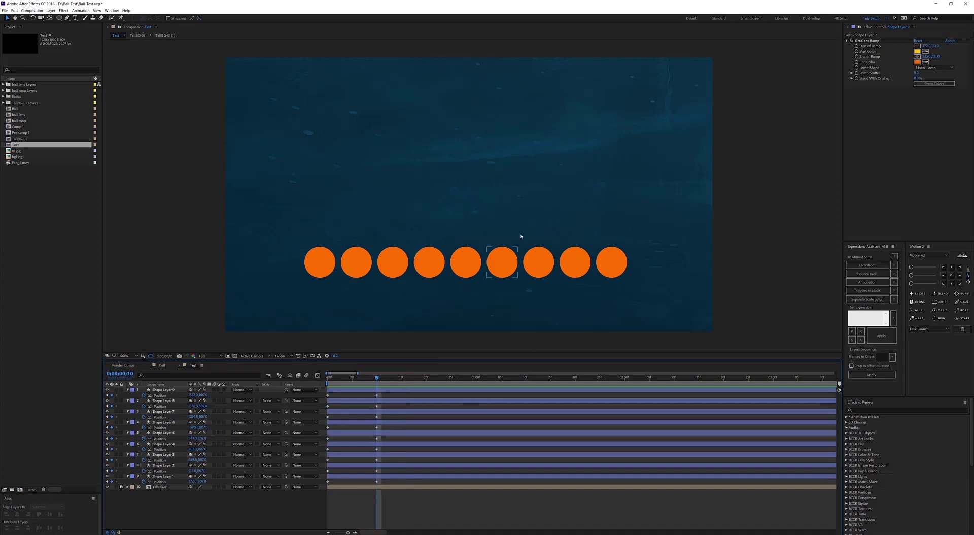
left_click_drag(291, 205, 657, 285)
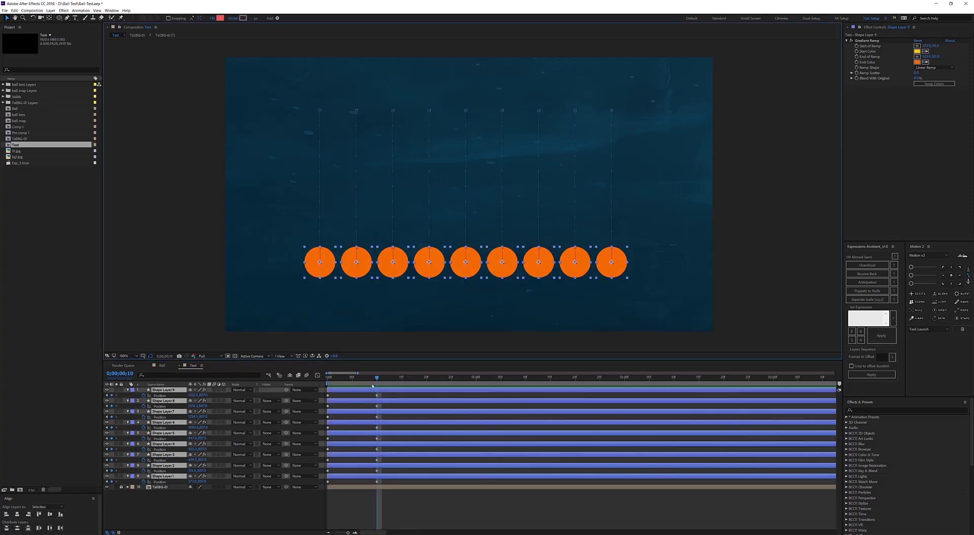
left_click(383, 397)
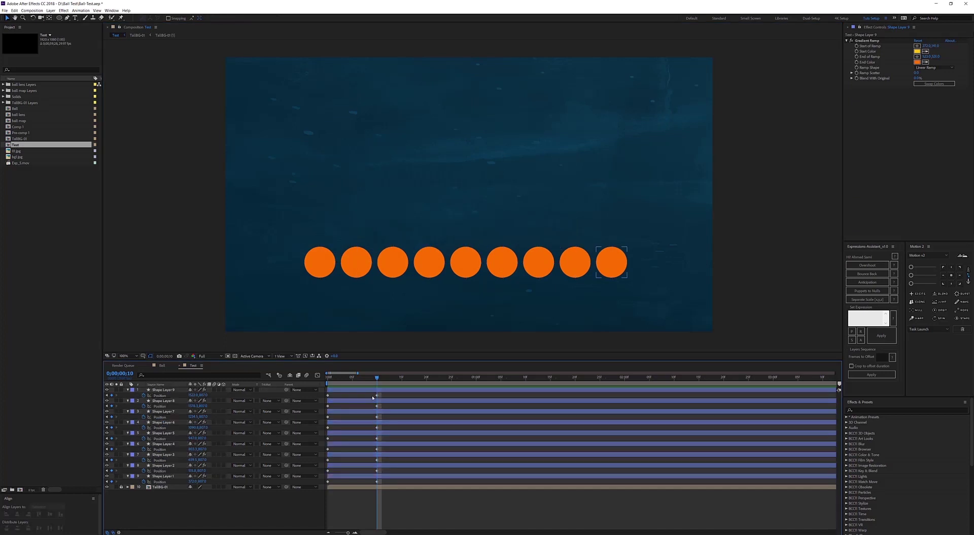
left_click_drag(383, 393, 312, 490)
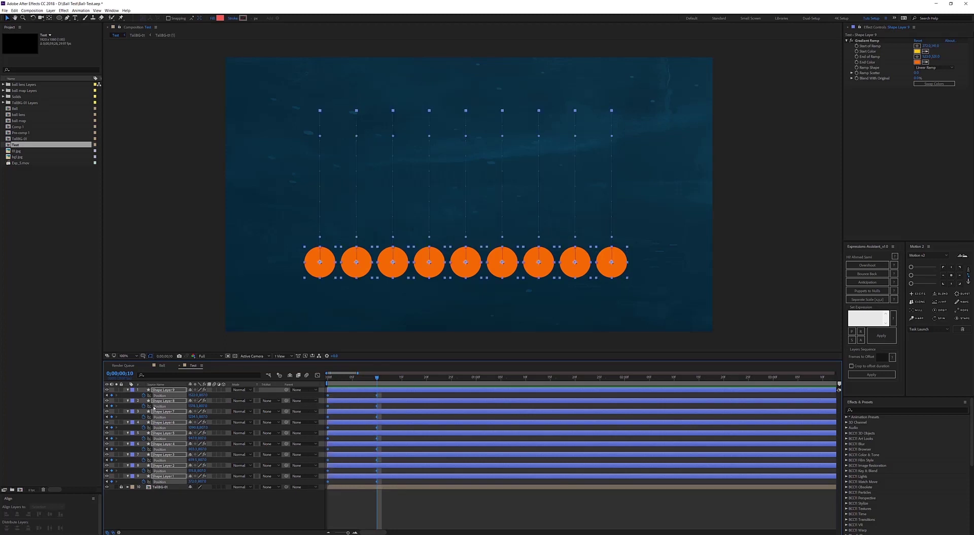
left_click(863, 266)
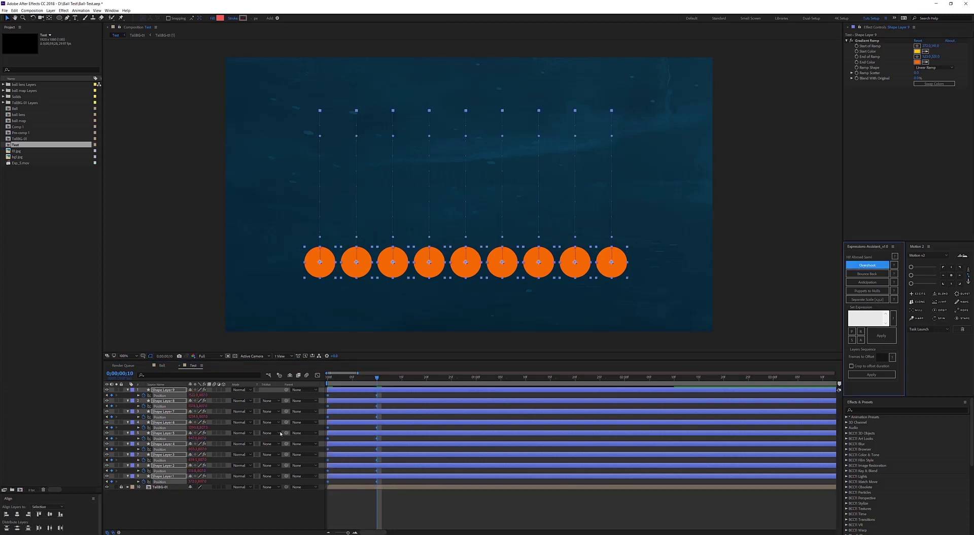
Reveal Shape Layer 9's Position expression in full and inspect its MaximumAmplitude, Frequency and Decay parameters
left_click(139, 395)
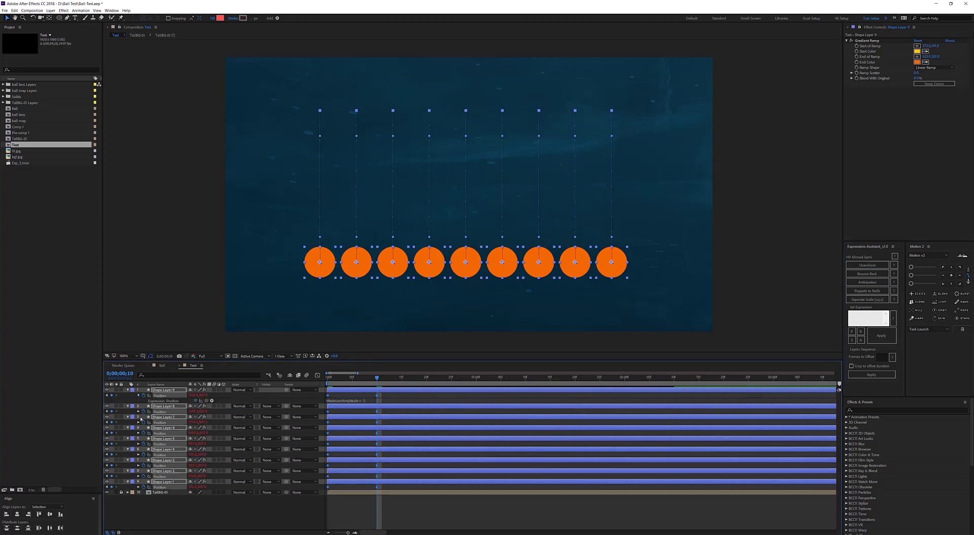
left_click(367, 401)
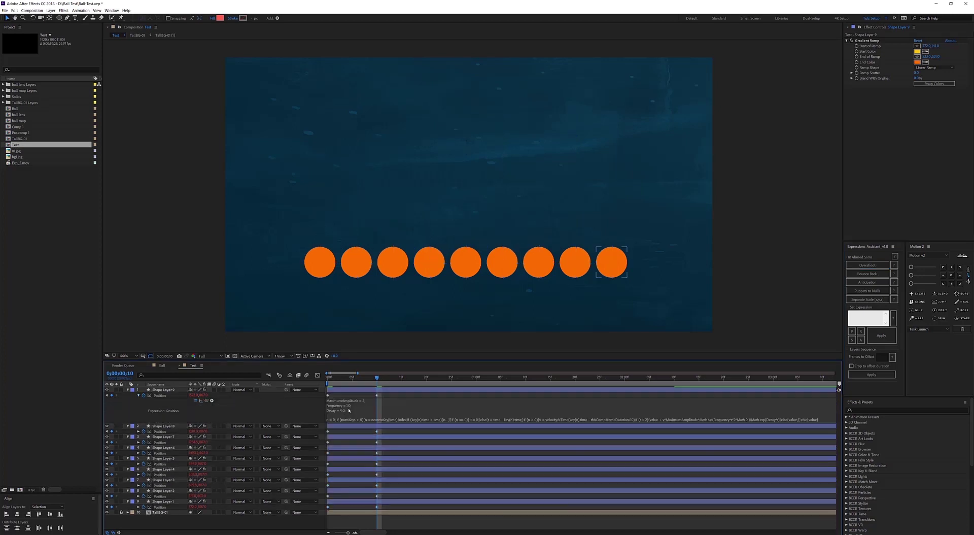
left_click(349, 408)
left_click(357, 401)
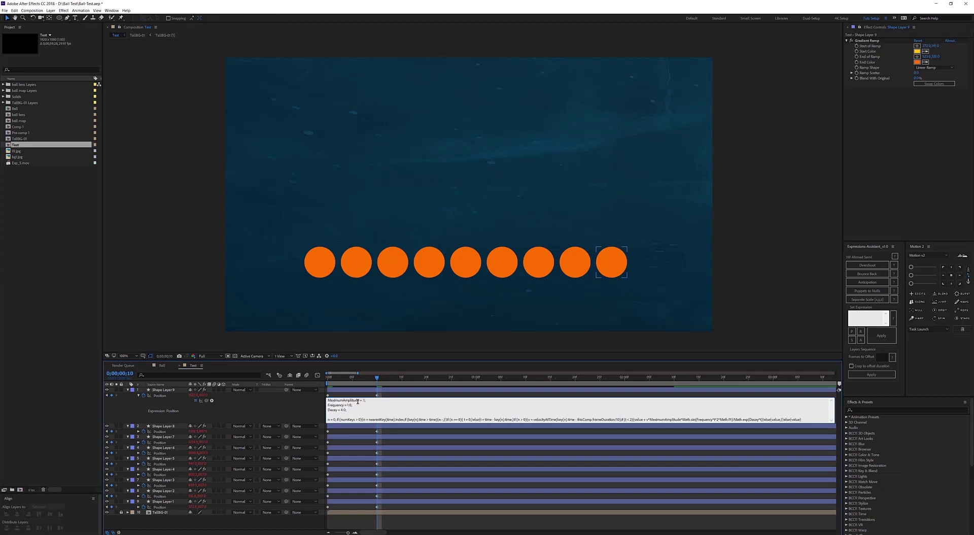
left_click_drag(360, 400, 324, 400)
left_click(291, 405)
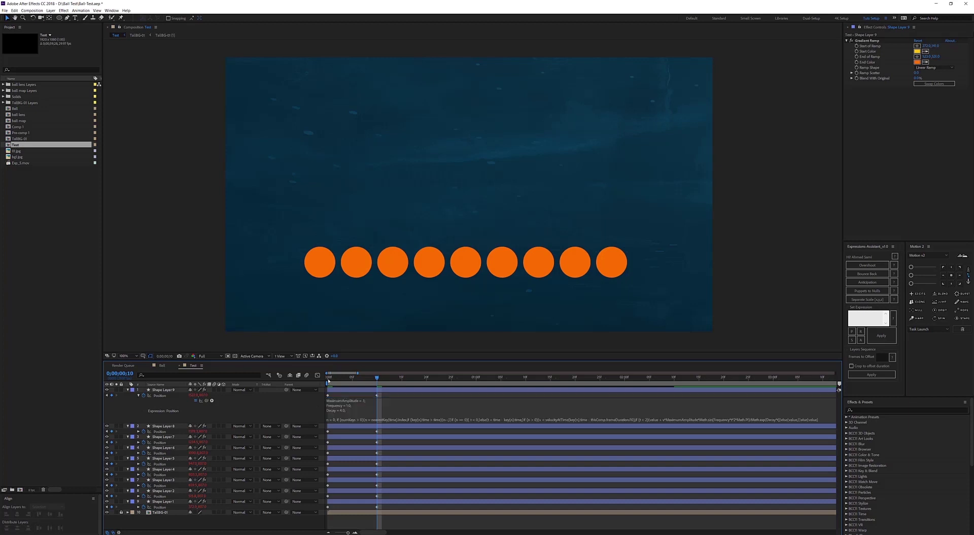
Solo Shape Layer 9 and preview its overshoot motion from the first frame
left_click(328, 378)
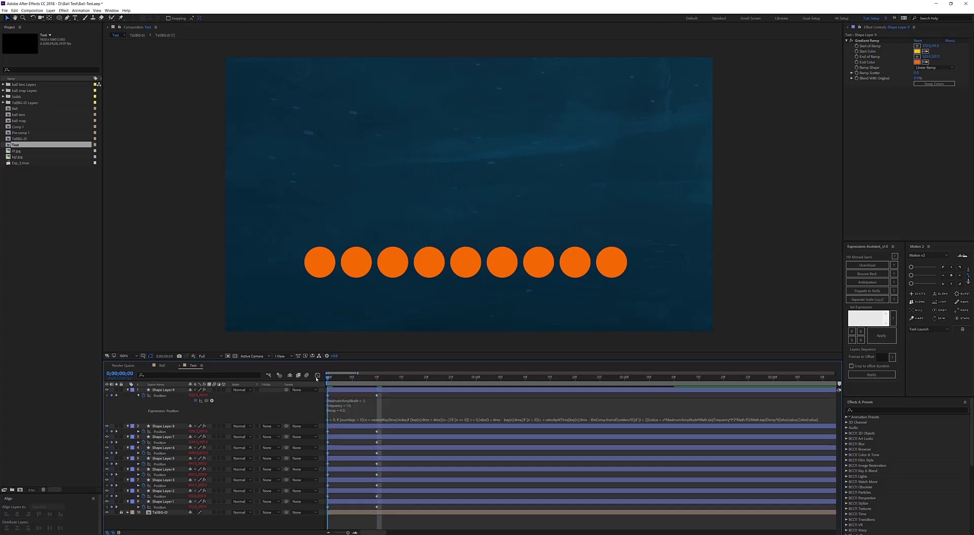
left_click(118, 390)
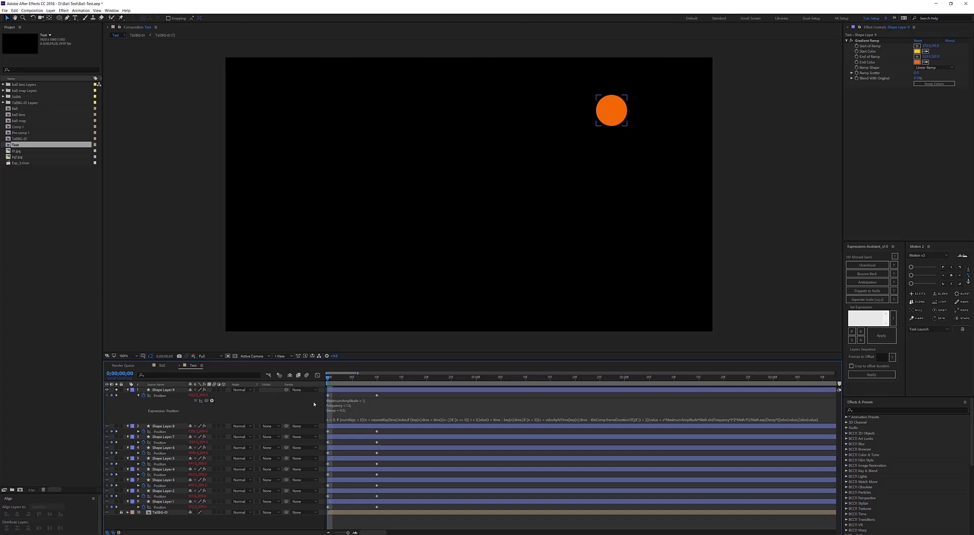
key("space")
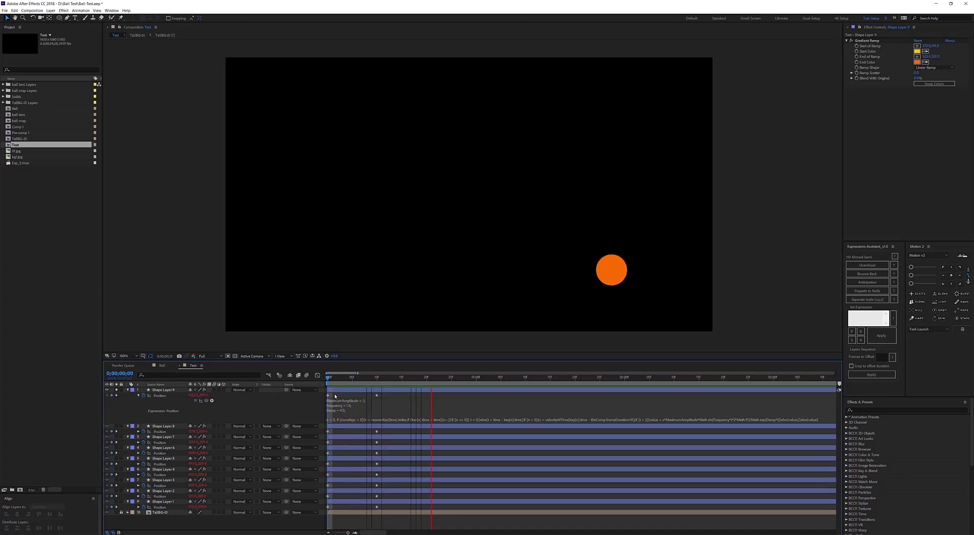
Replay the soloed Shape Layer 9's overshoot motion from the first frame to review how it settles
key("space")
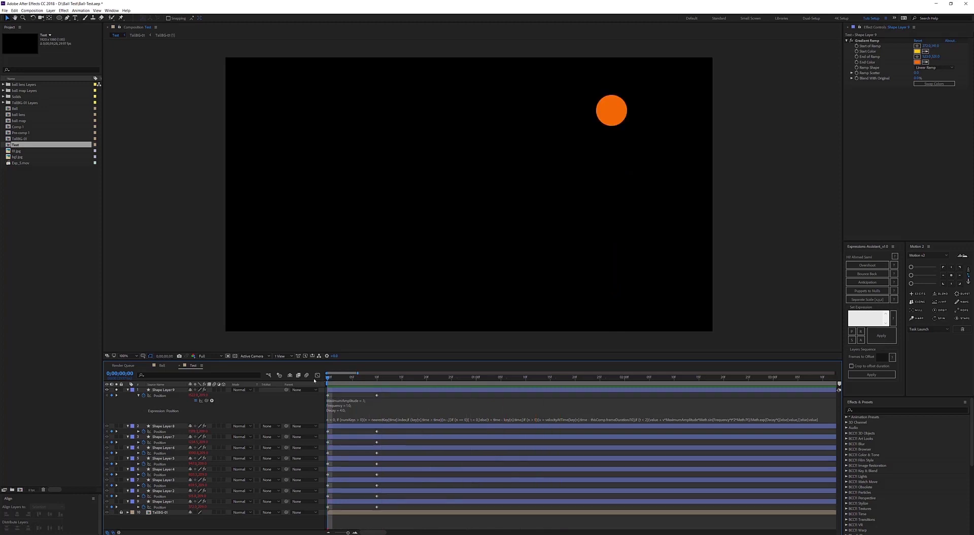
key("space")
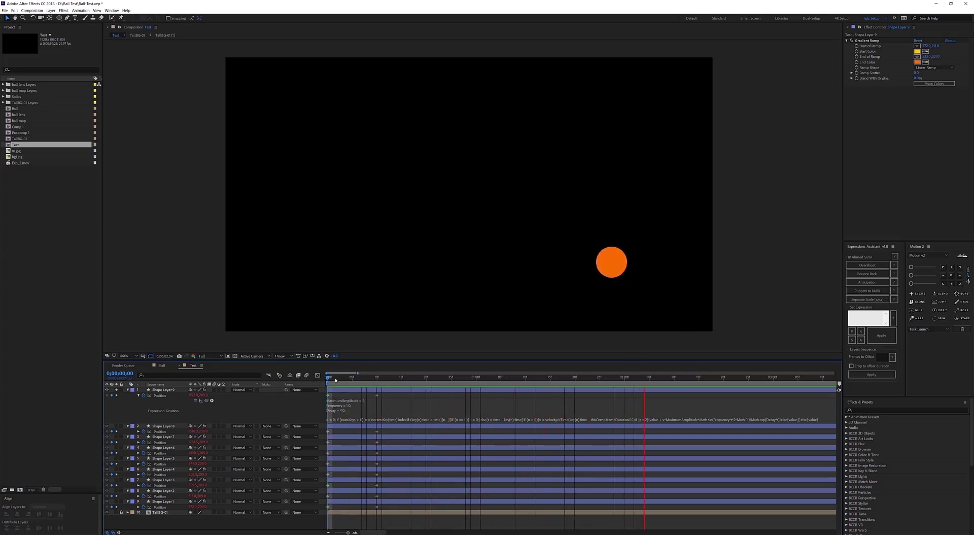
key("space")
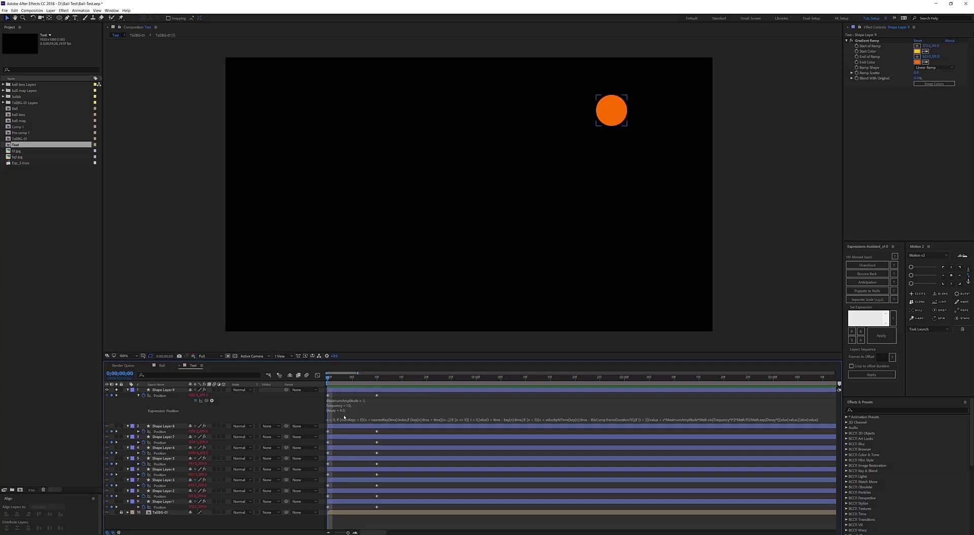
Unsolo Shape Layer 9 and preview the overshoot motion of all nine circles from the first frame
left_click(349, 412)
left_click(350, 412)
left_click(320, 407)
left_click_drag(330, 380, 326, 379)
key("ctrl+z")
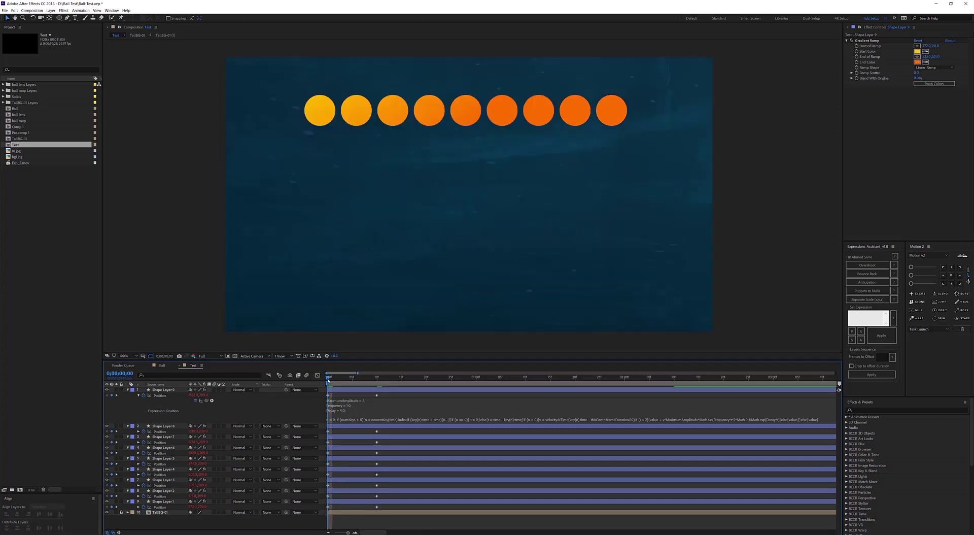
key("space")
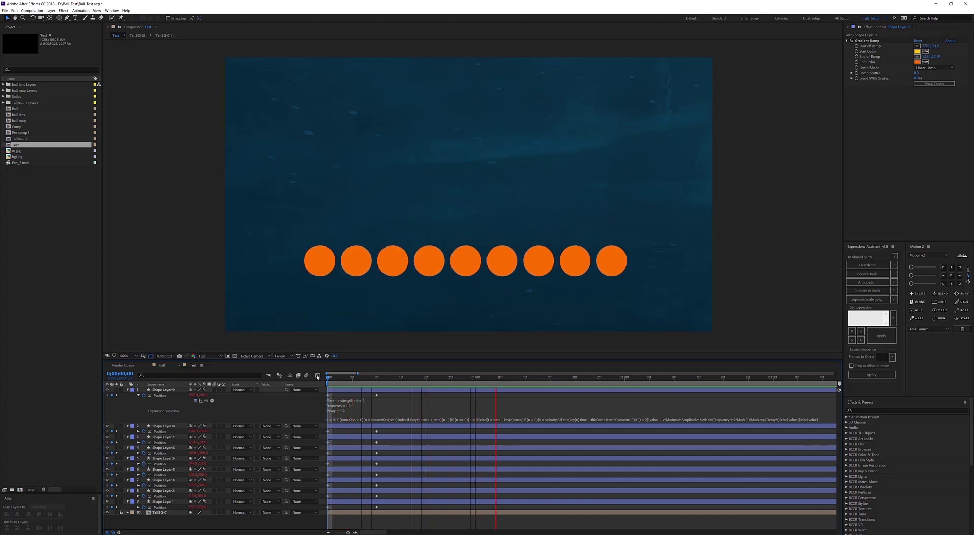
key("space")
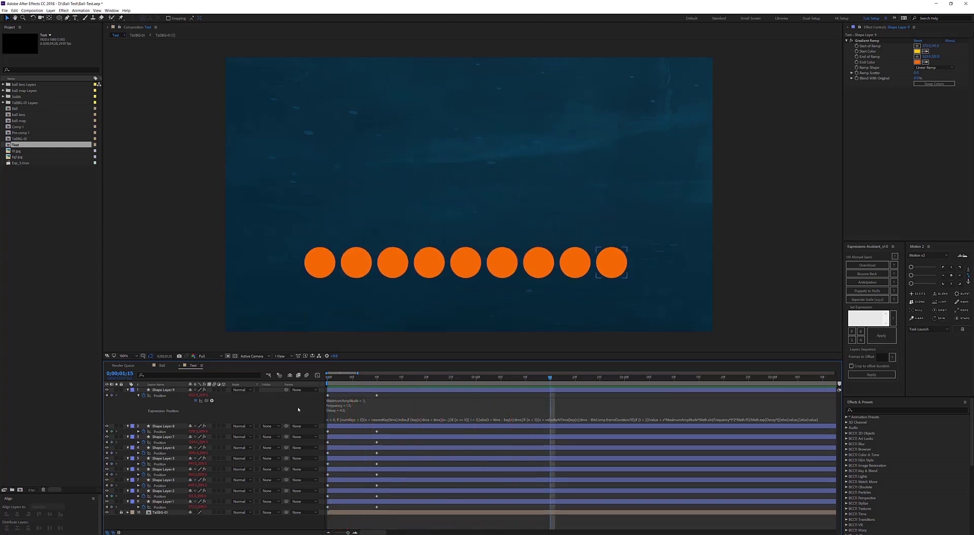
Show only the keyframed properties, select all nine circles' Position keyframes and apply the Bounce Back expression from Expressions Assistant
key("u")
key("u")
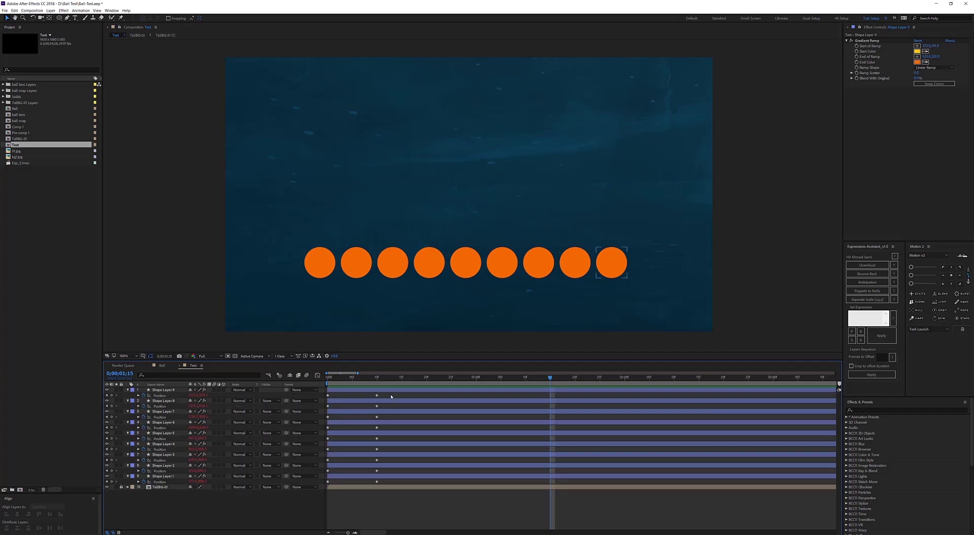
left_click_drag(391, 386, 300, 491)
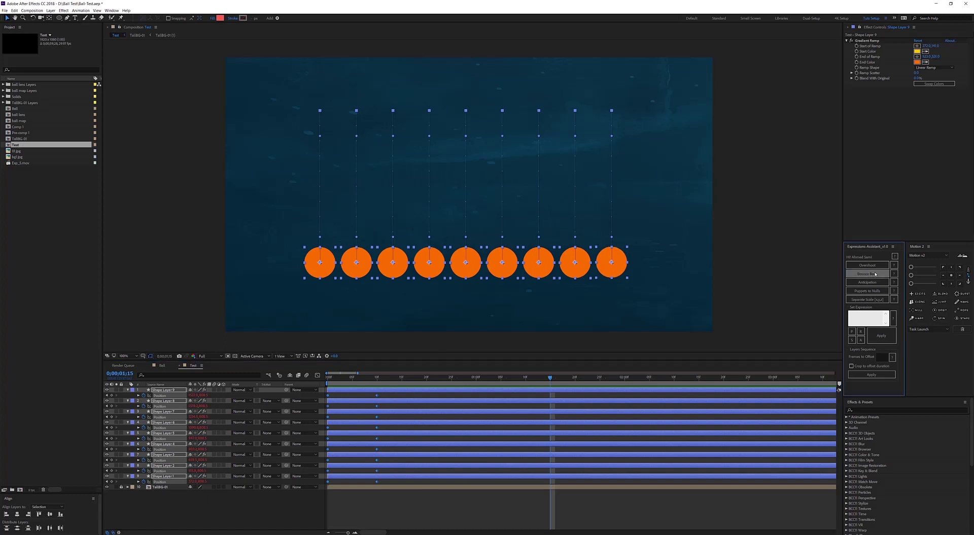
left_click(875, 273)
Reveal Shape Layer 9's Position expression and inspect its Elasticity, Gravity and MaximumBounces parameters
left_click(326, 377)
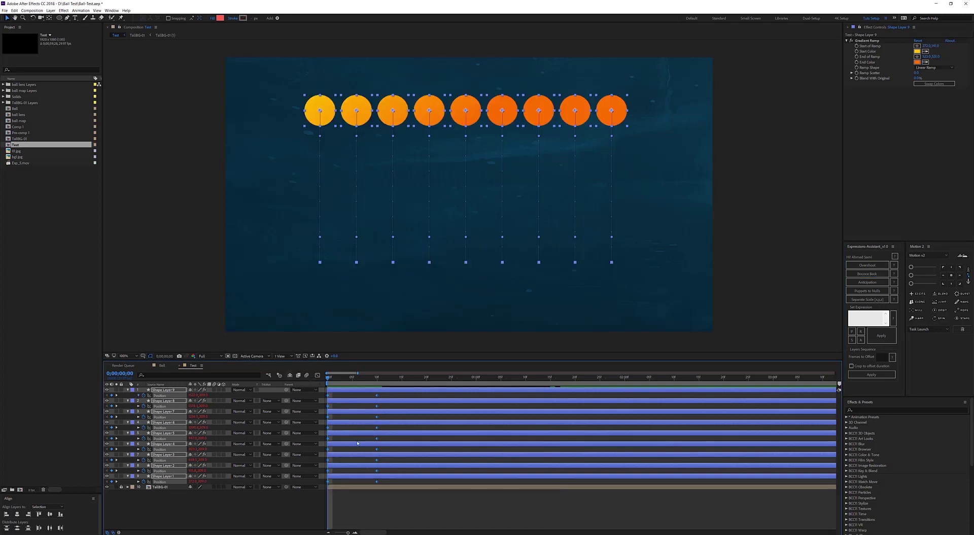
key("e")
key("e")
left_click(357, 406)
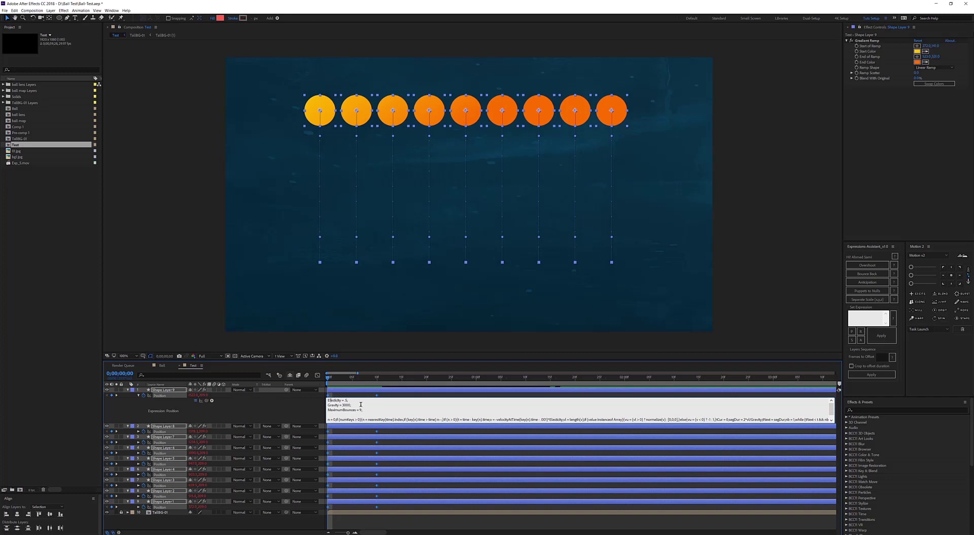
left_click(255, 413)
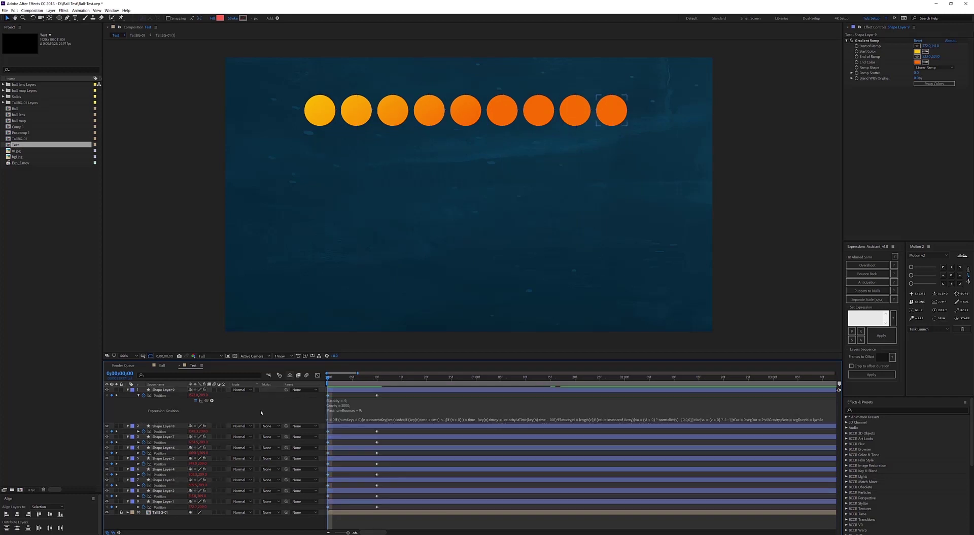
Preview the bounce motion of all nine circles from the first frame
key("space")
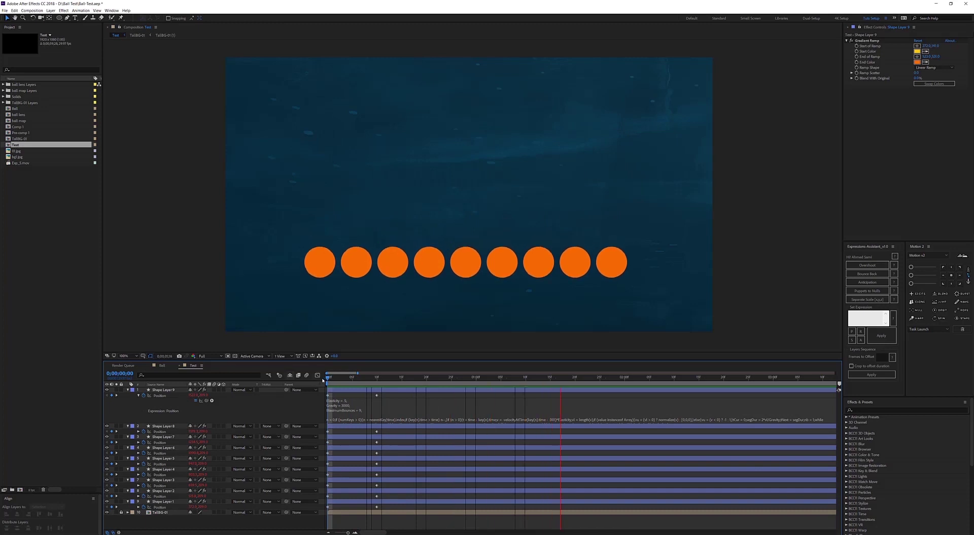
key("space")
key("space")
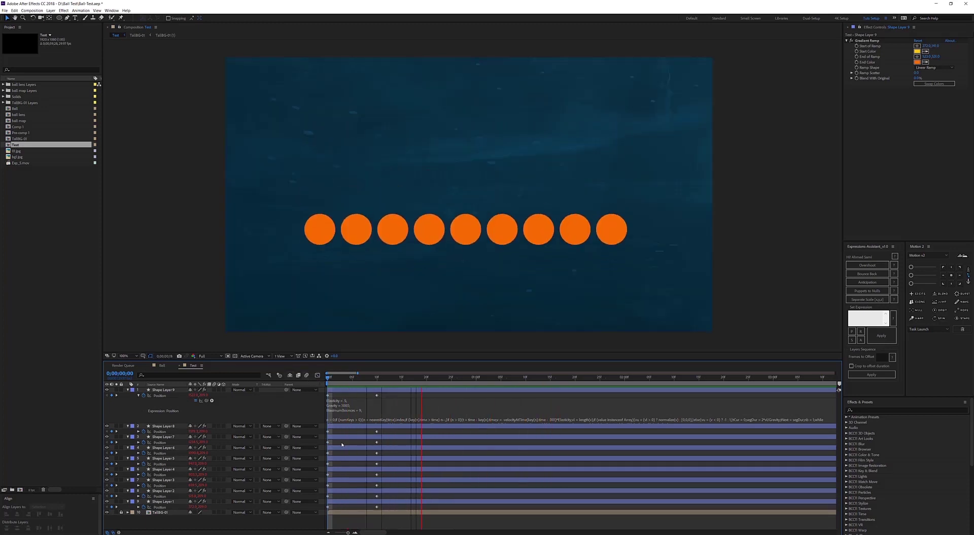
Set Gravity to 2000 in Shape Layer 9's Position expression and preview its bounce against the other circles
left_click(343, 405)
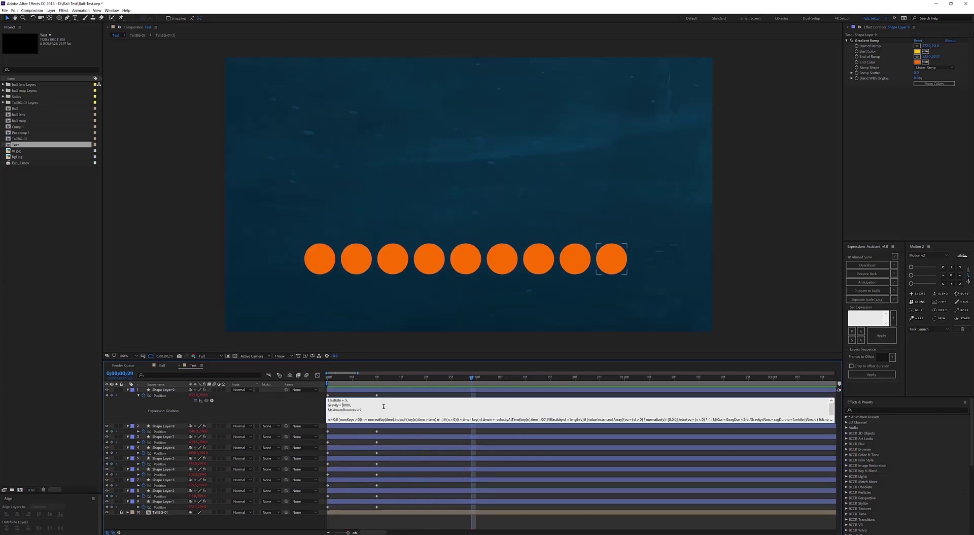
key("BackSpace")
type("2")
key("KP_Enter")
left_click(328, 377)
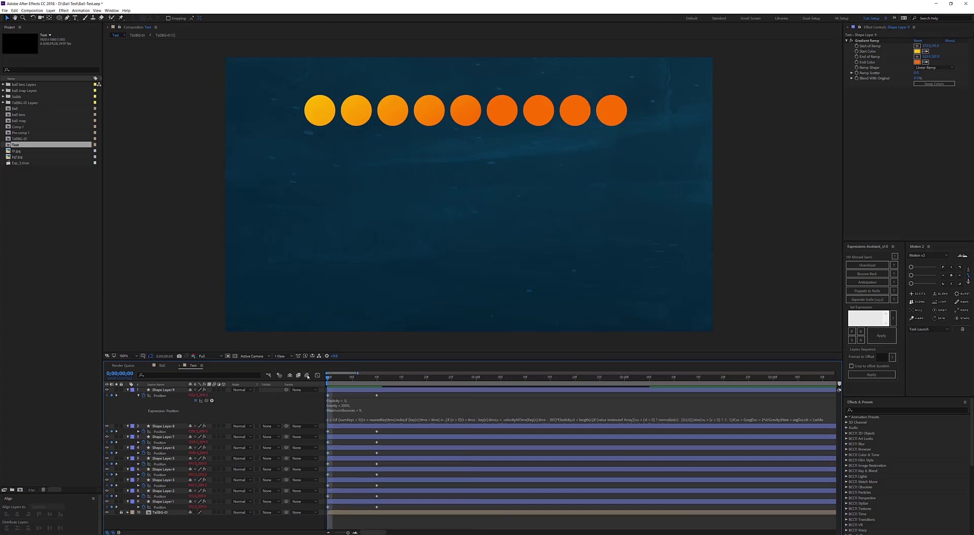
key("space")
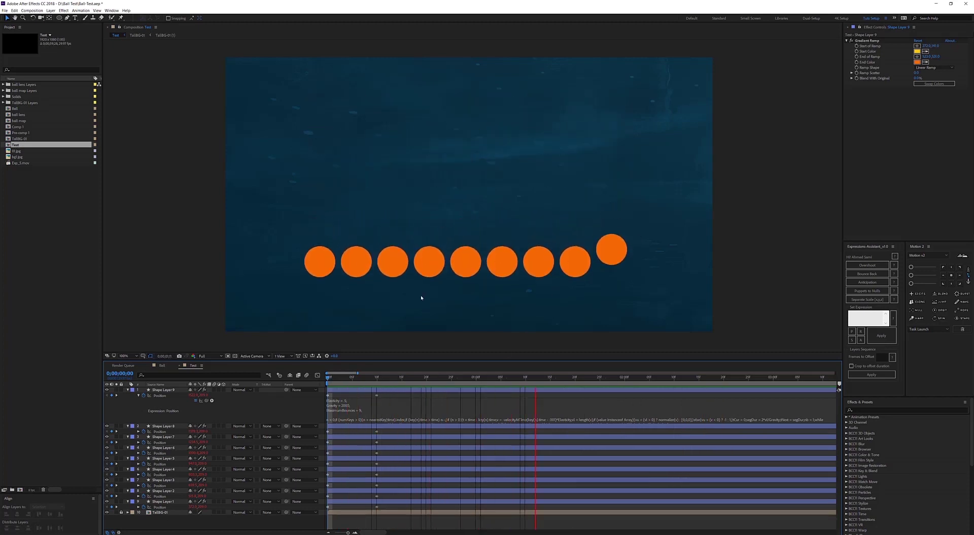
key("space")
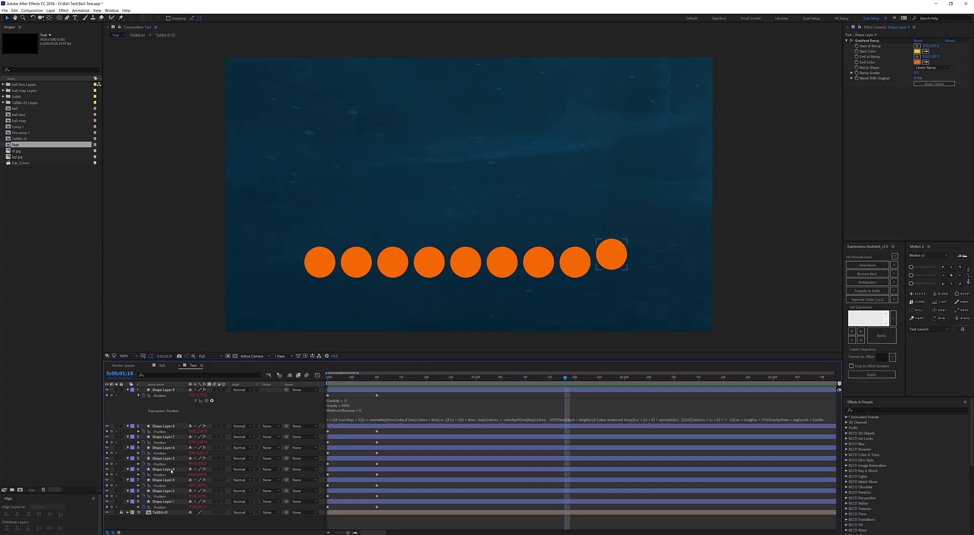
Copy Shape Layer 9's edited bounce expression into Expressions Assistant's Set Expression box and apply it to the Position of all nine circle layers
left_click(380, 411)
key("ctrl+c")
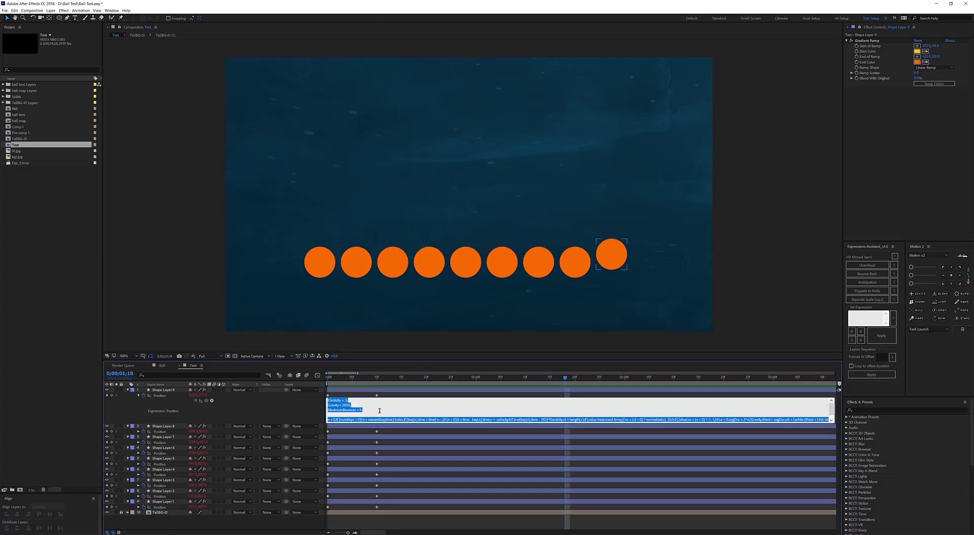
left_click(318, 407)
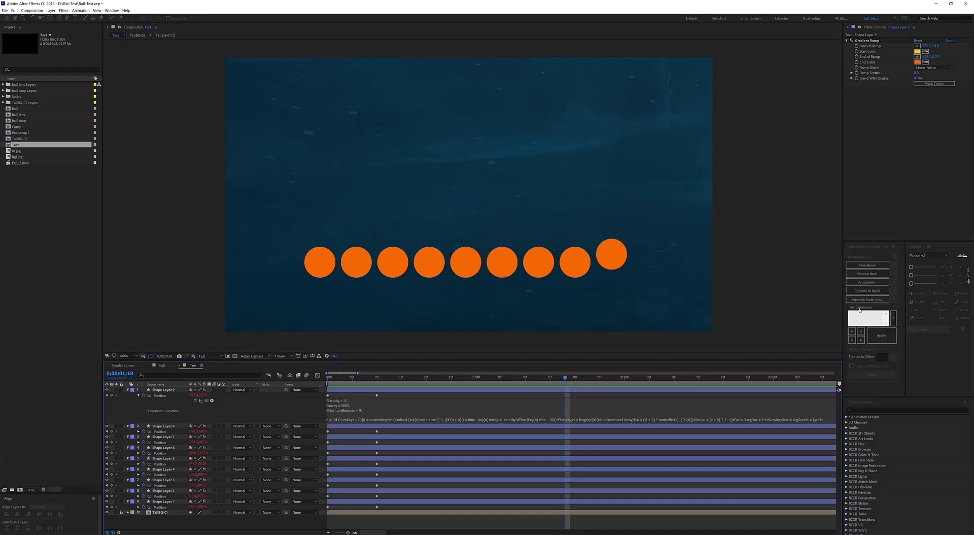
key("ctrl+v")
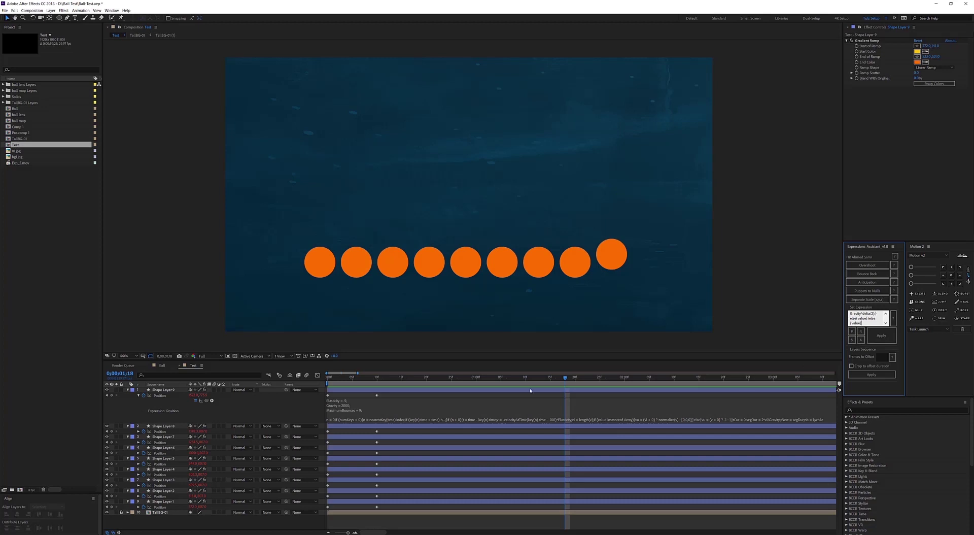
left_click_drag(386, 396, 307, 405)
left_click(301, 413)
key("ctrl+a")
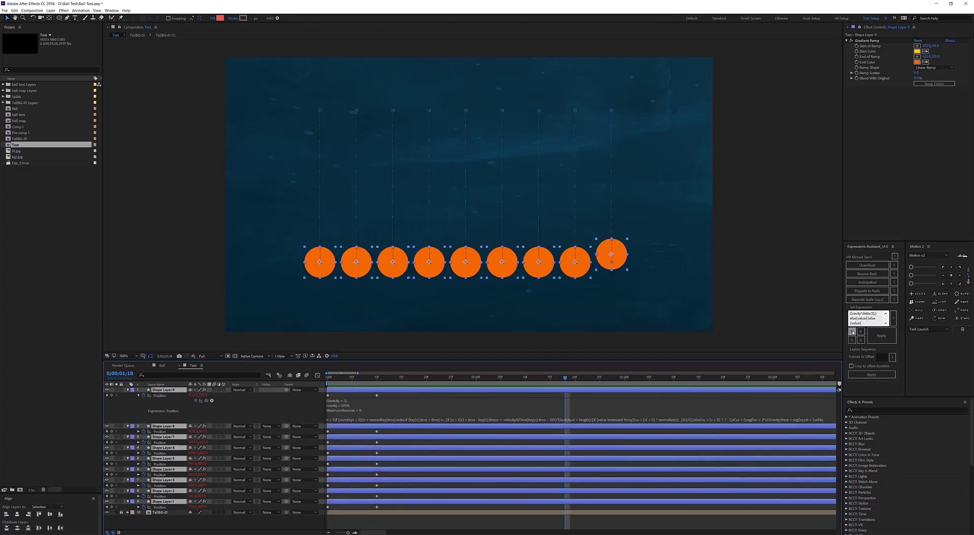
left_click(852, 332)
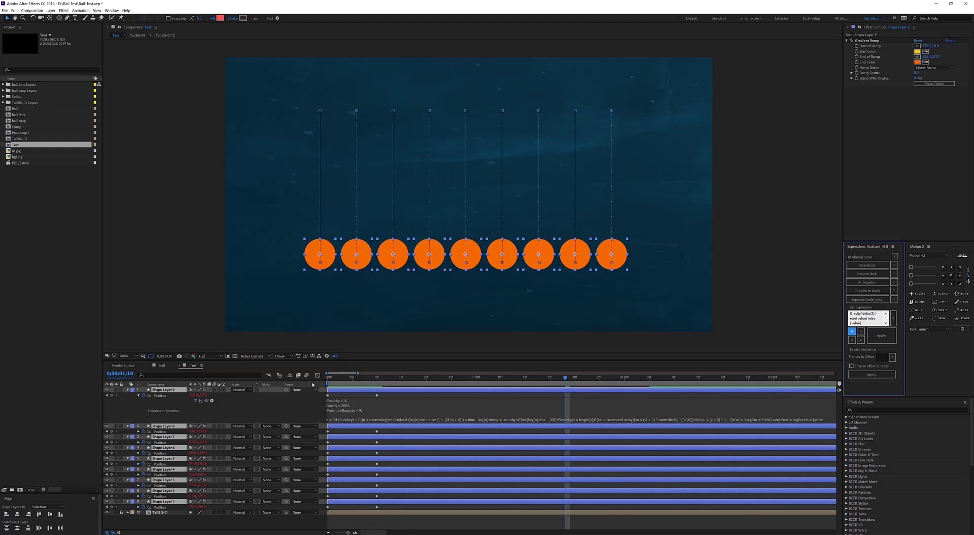
Reveal Shape Layer 8's Position expression and compare its parameters with those of Shape Layer 9
left_click(310, 413)
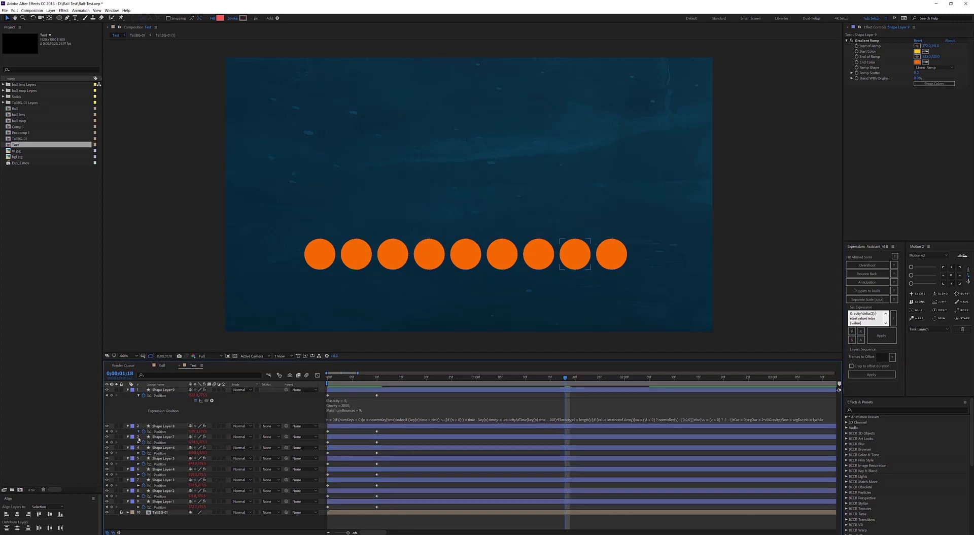
left_click(347, 438)
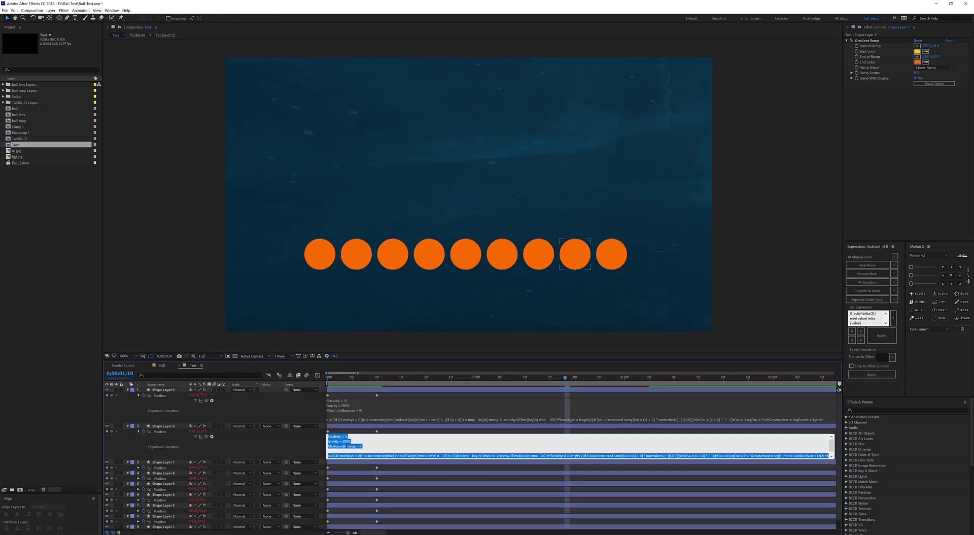
left_click(311, 445)
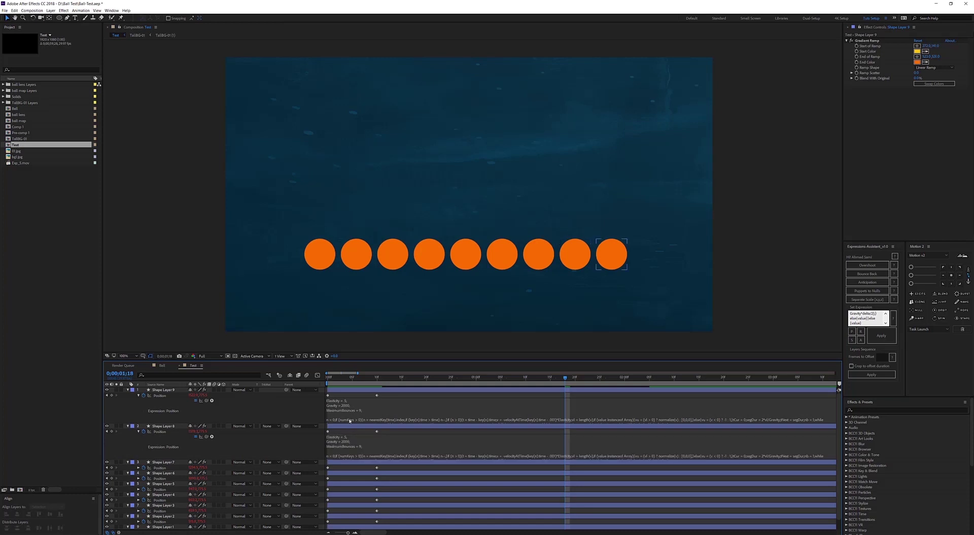
left_click(344, 442)
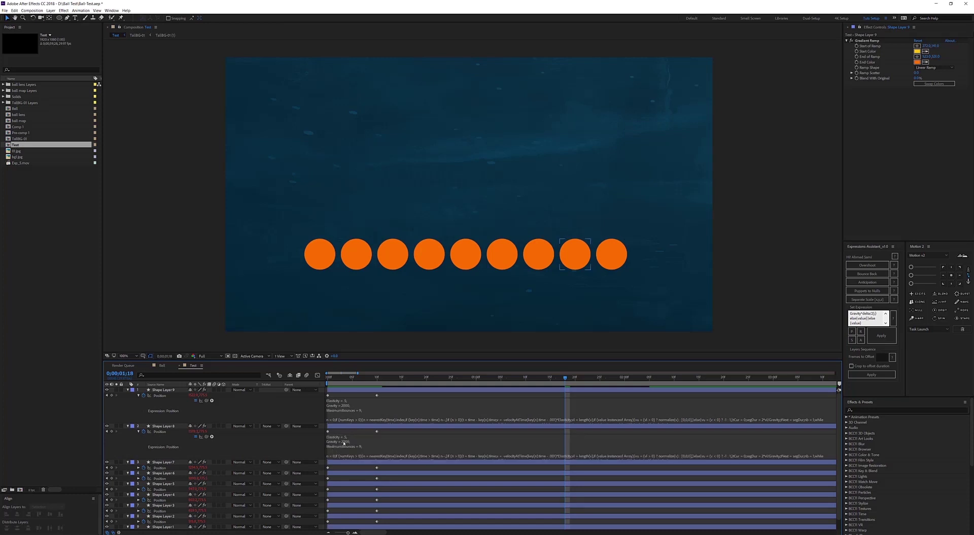
Preview the edited bounce expression on all nine circles from the first frame
left_click(328, 380)
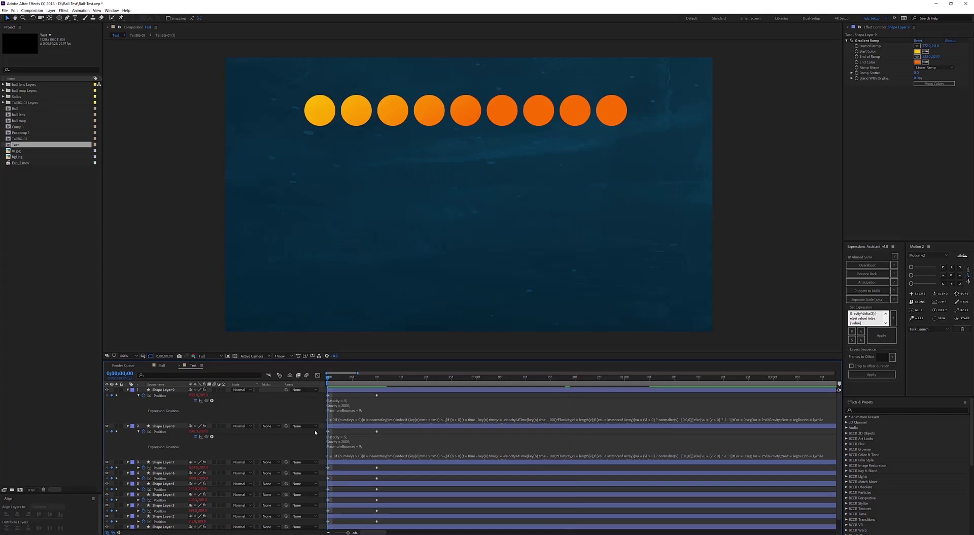
key("space")
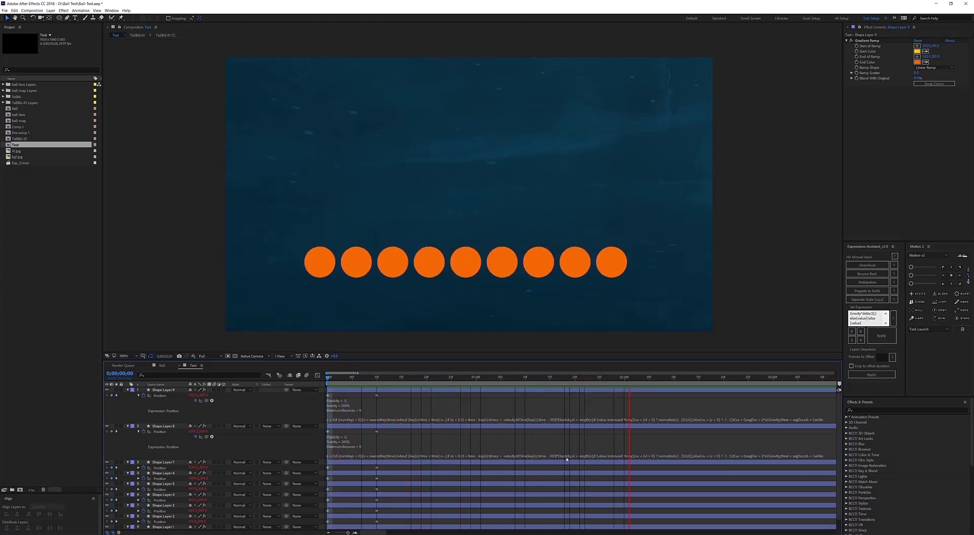
key("space")
left_click(298, 404)
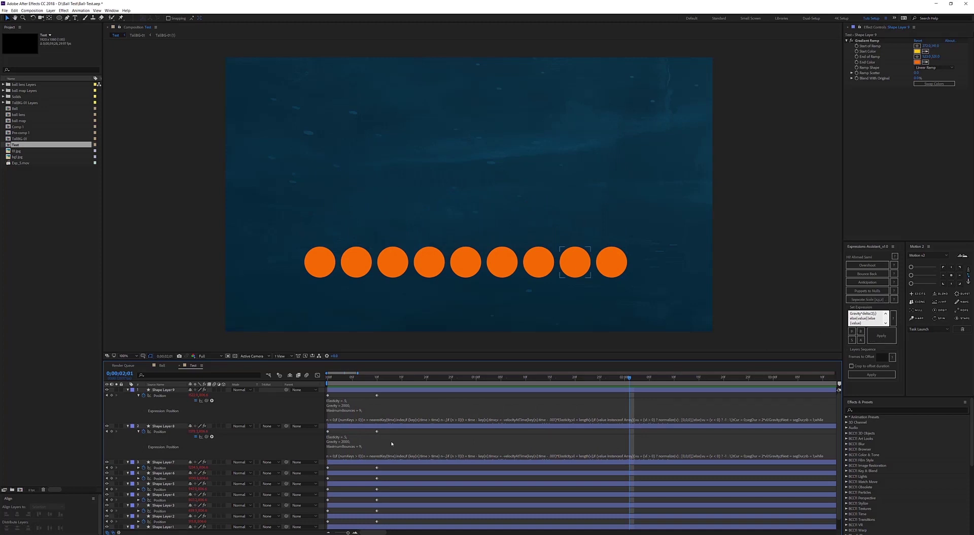
left_click(873, 334)
left_click(328, 378)
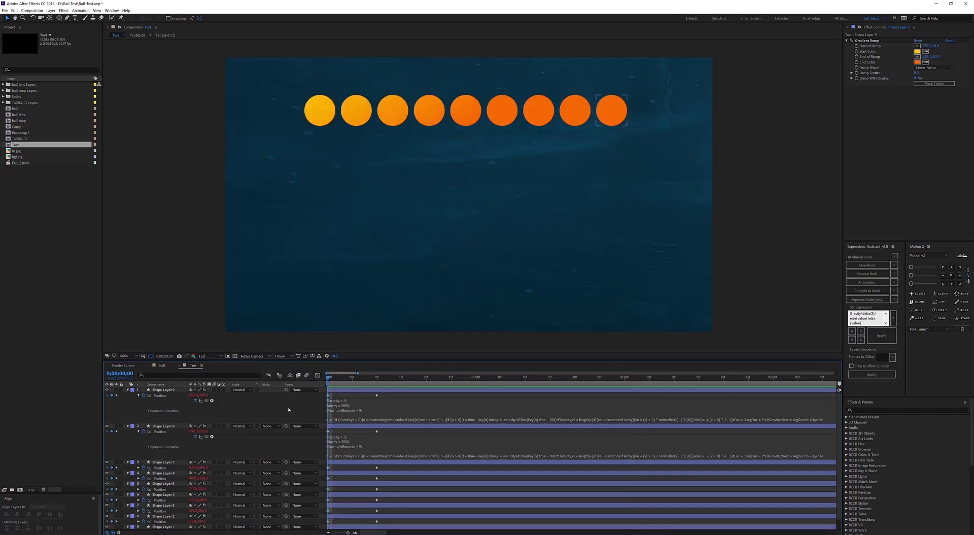
key("space")
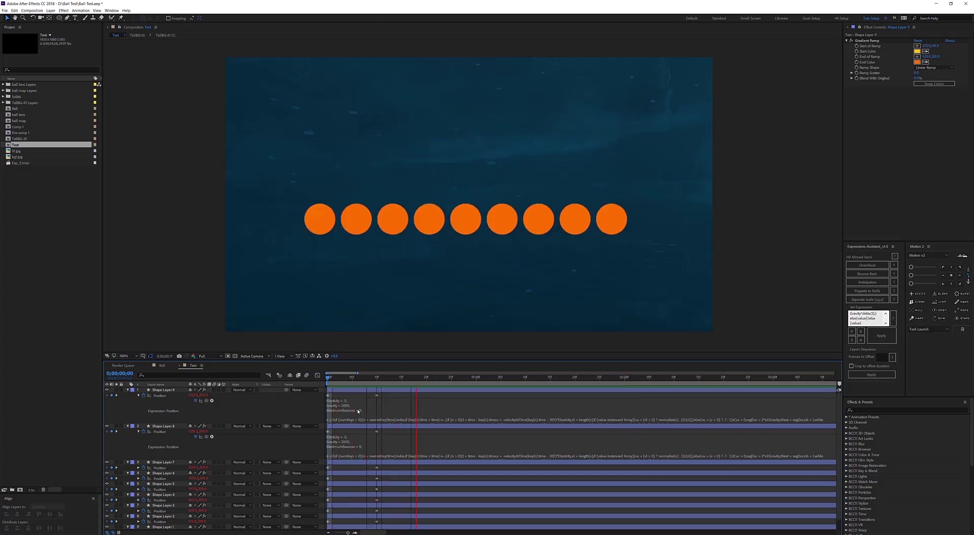
key("space")
Collapse the layers to their keyframed properties, select all nine circles' Position keyframes and apply the Anticipation expression from Expressions Assistant
key("u")
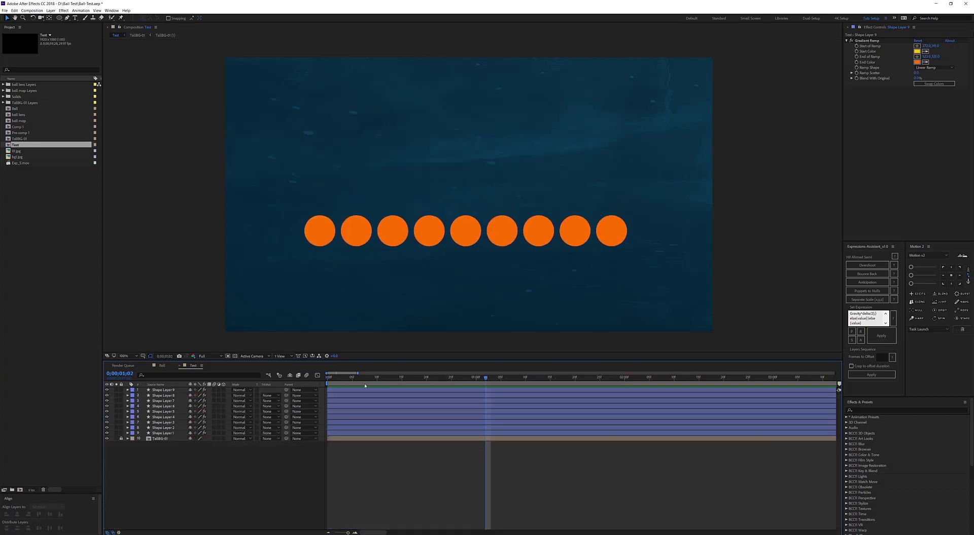
key("u")
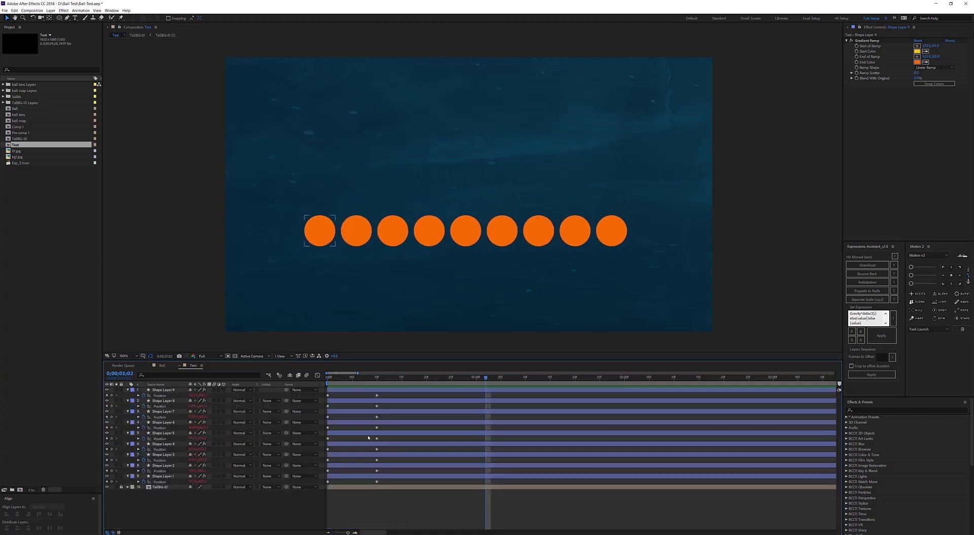
left_click_drag(290, 481, 390, 388)
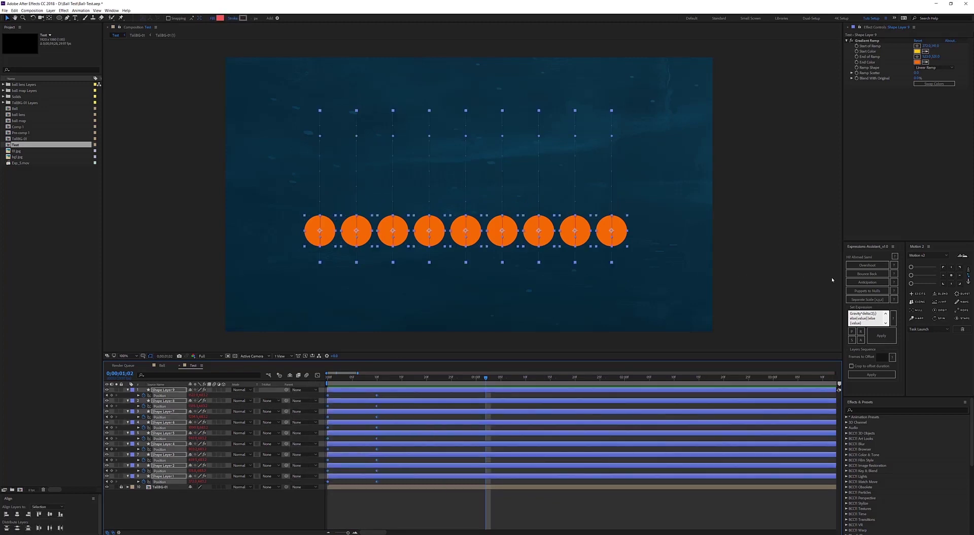
left_click(858, 282)
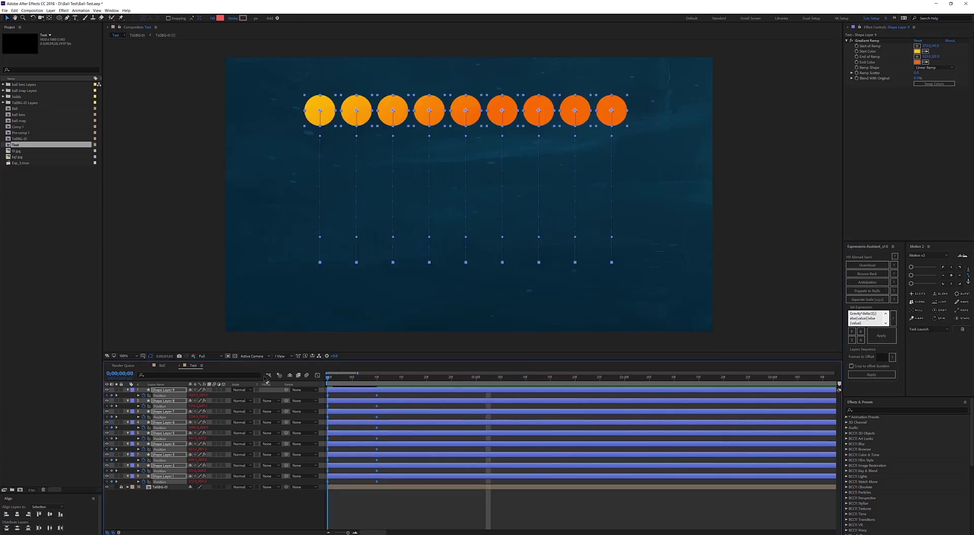
left_click(356, 500)
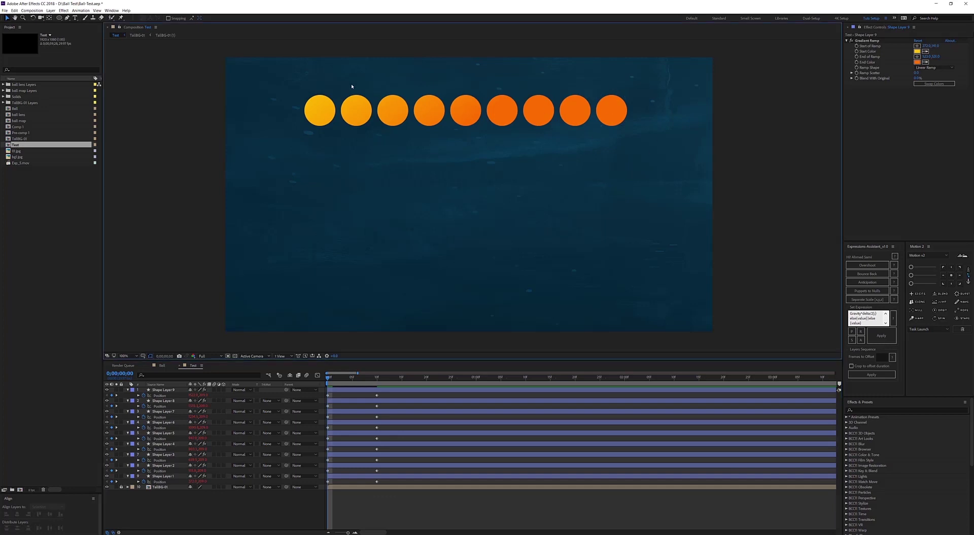
Preview the Anticipation expression on all nine circles with nothing selected
left_click_drag(277, 52, 687, 154)
left_click(589, 103)
left_click(613, 110)
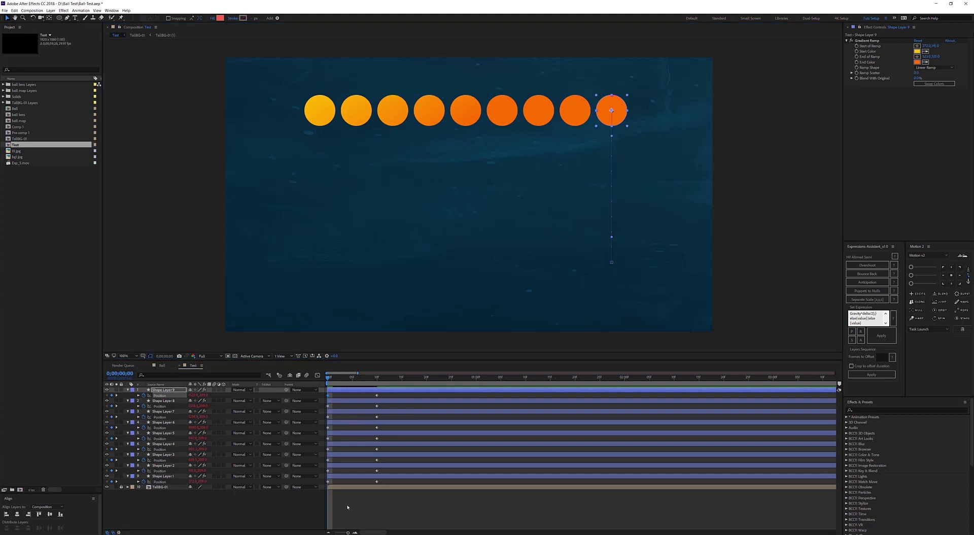
left_click(375, 504)
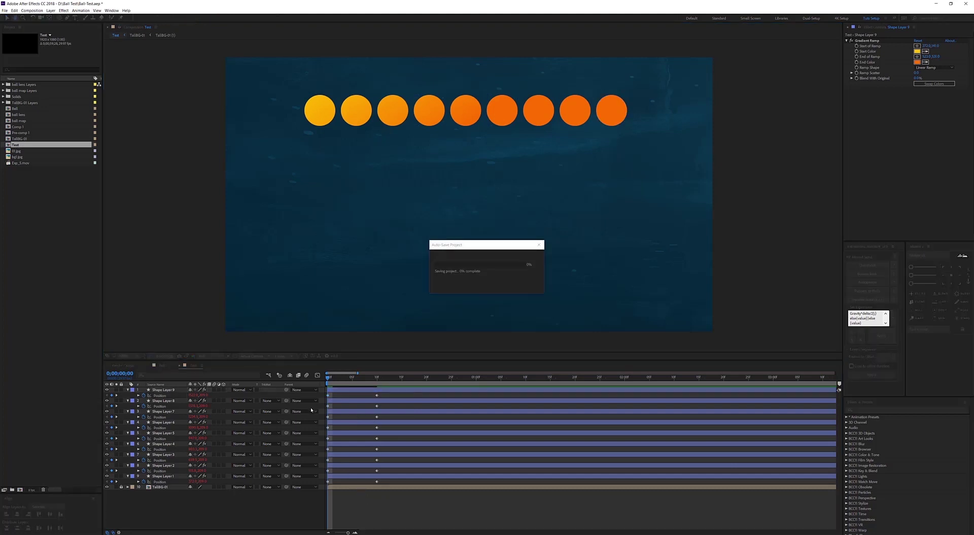
key("space")
key("space")
key("space")
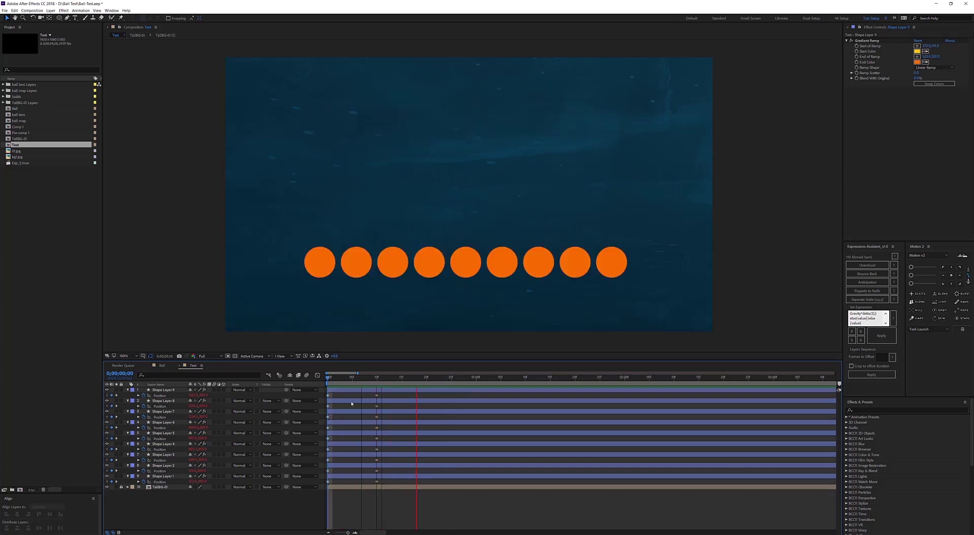
Move all nine circles' end Position keyframes to 0;00;00;15 and ease both the start and end keyframes with Motion 2
left_click(377, 377)
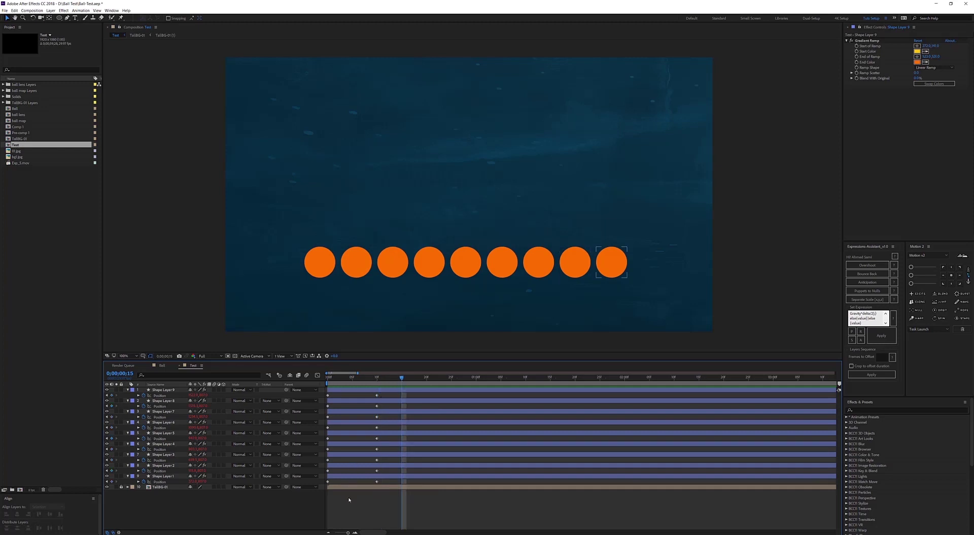
left_click_drag(349, 500, 377, 396)
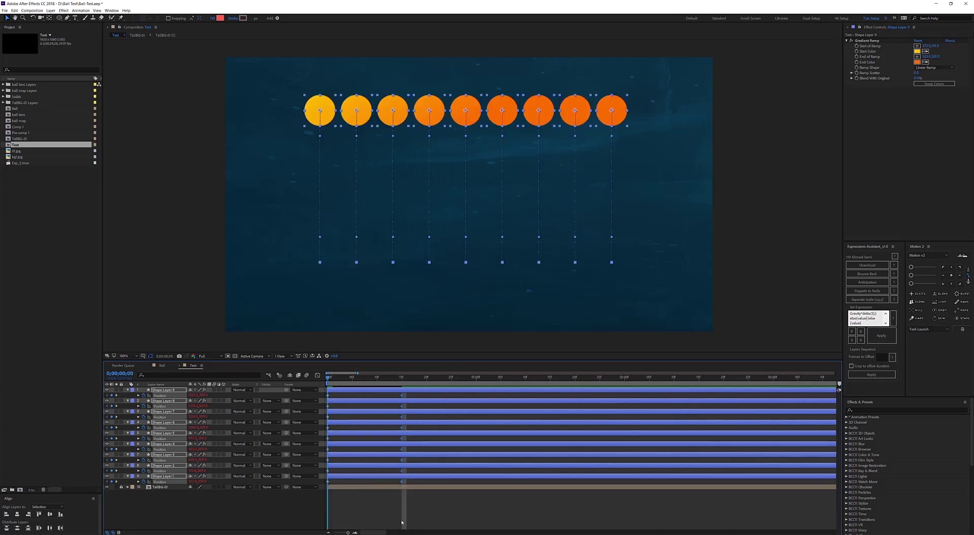
left_click_drag(419, 483, 309, 392)
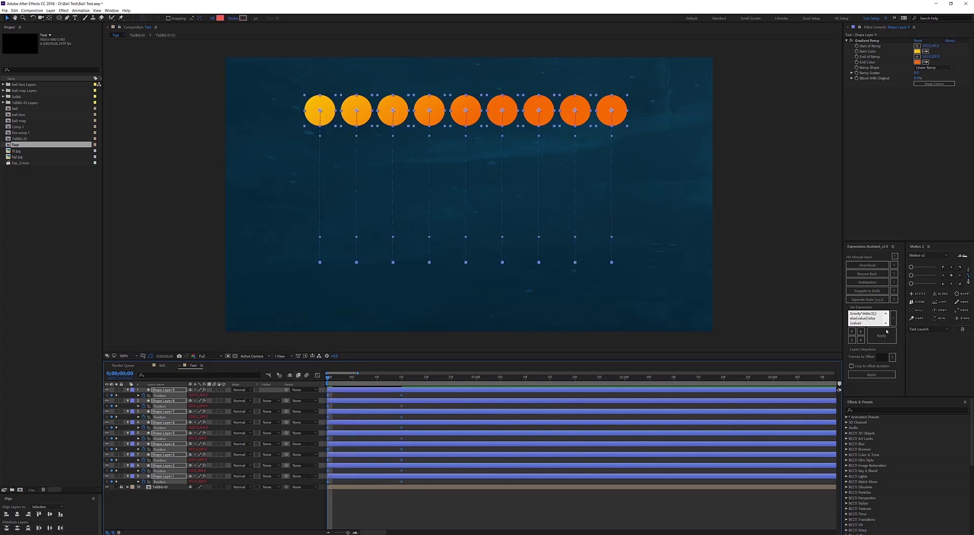
left_click(923, 276)
left_click(410, 491)
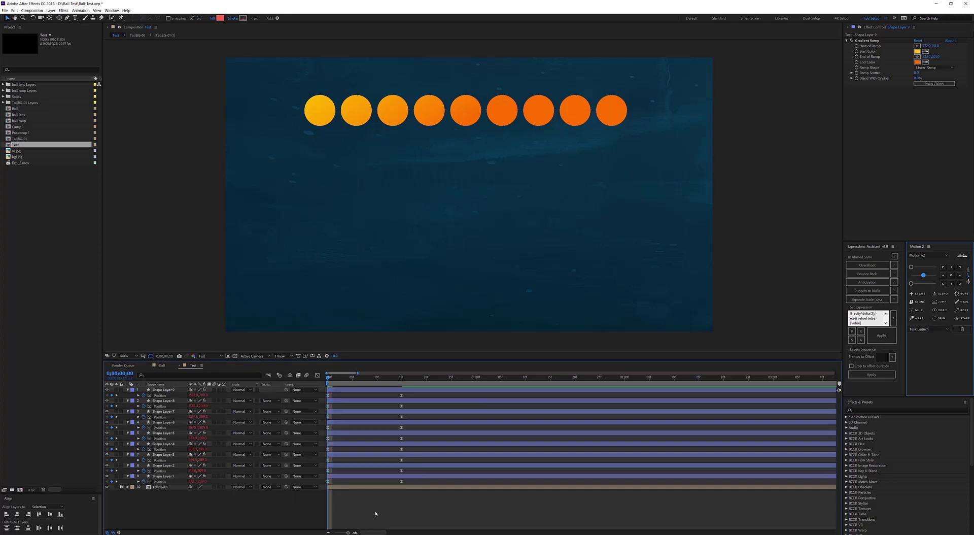
Preview the eased Anticipation drop and park the time indicator at 0;00;00;15
key("space")
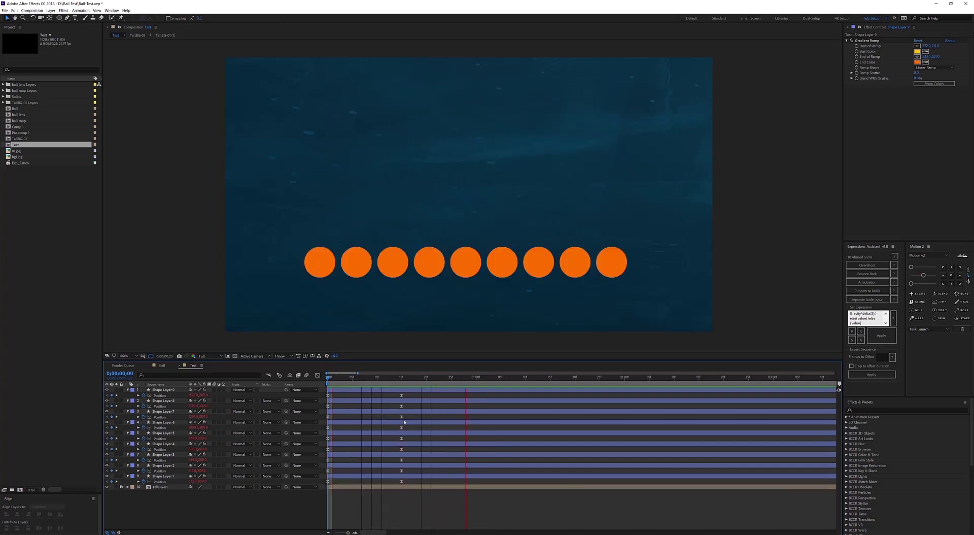
key("space")
left_click(401, 377)
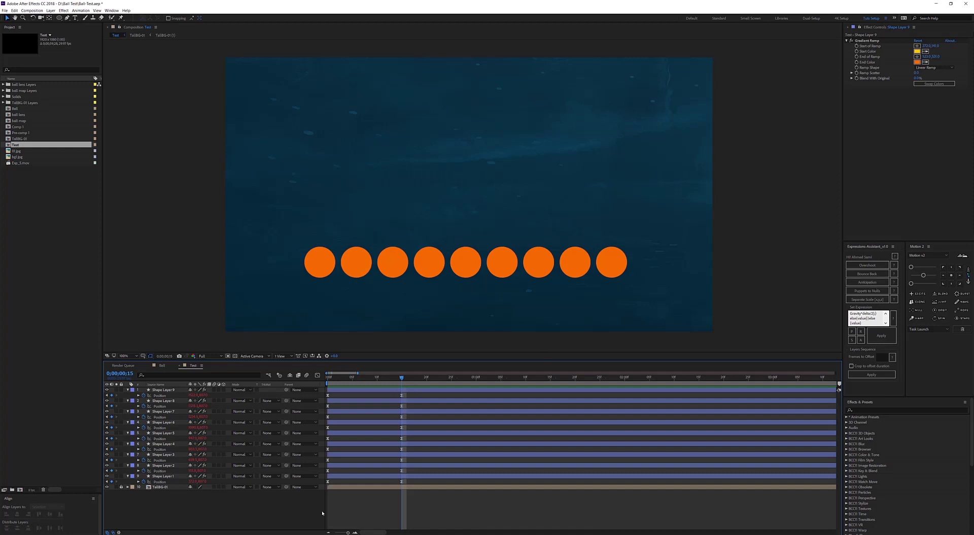
Open the Ball composition, select the ball in the viewer and hide the title/action-safe guides
left_click(164, 365)
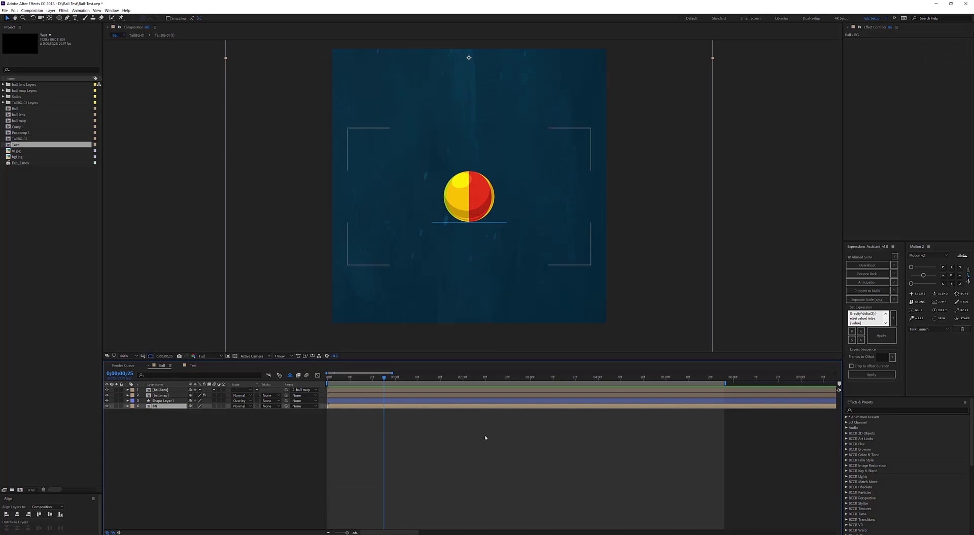
left_click(470, 197)
key("apostrophe")
key("apostrophe")
key("apostrophe")
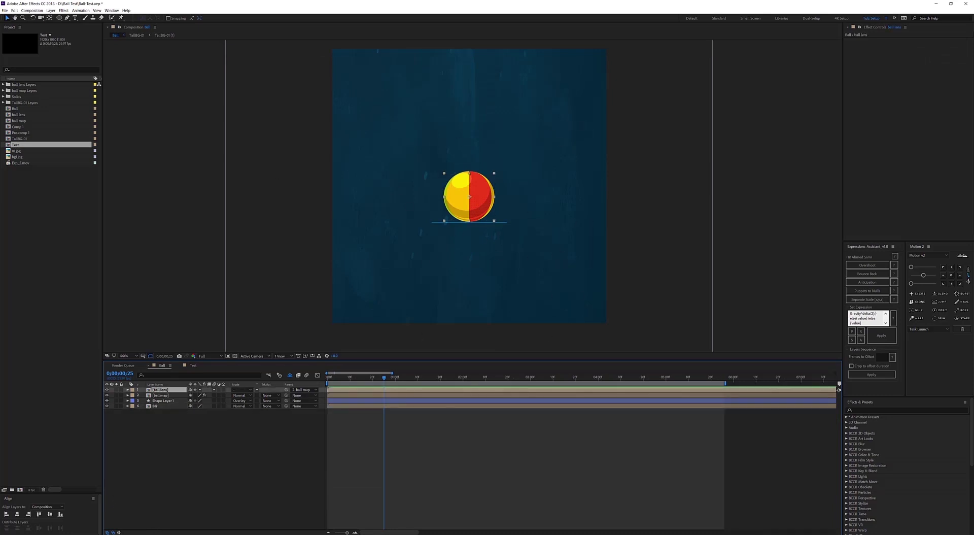
Switch to the media player, watch the bouncing ball in Ball.mov, pause it and dismiss the player
mouse_move(148, 533)
left_click(148, 503)
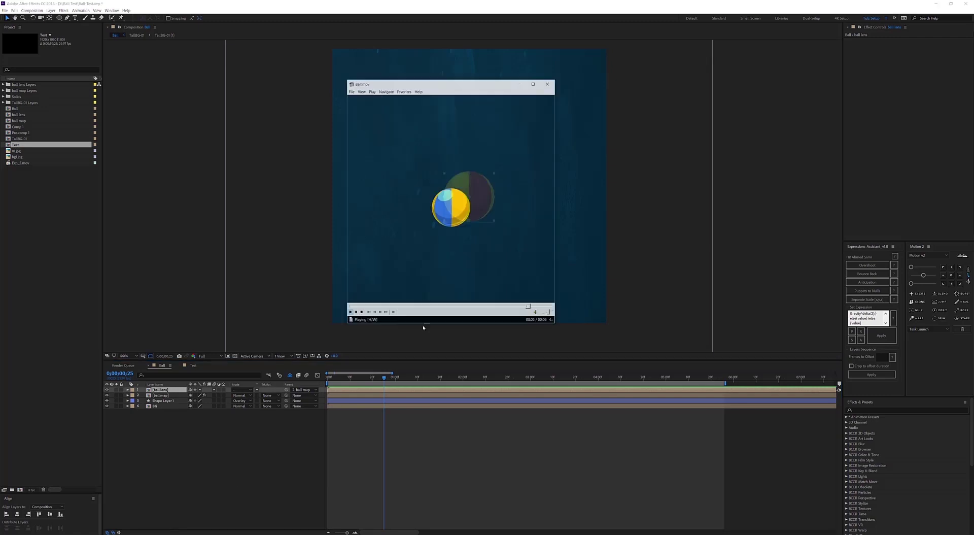
left_click(492, 259)
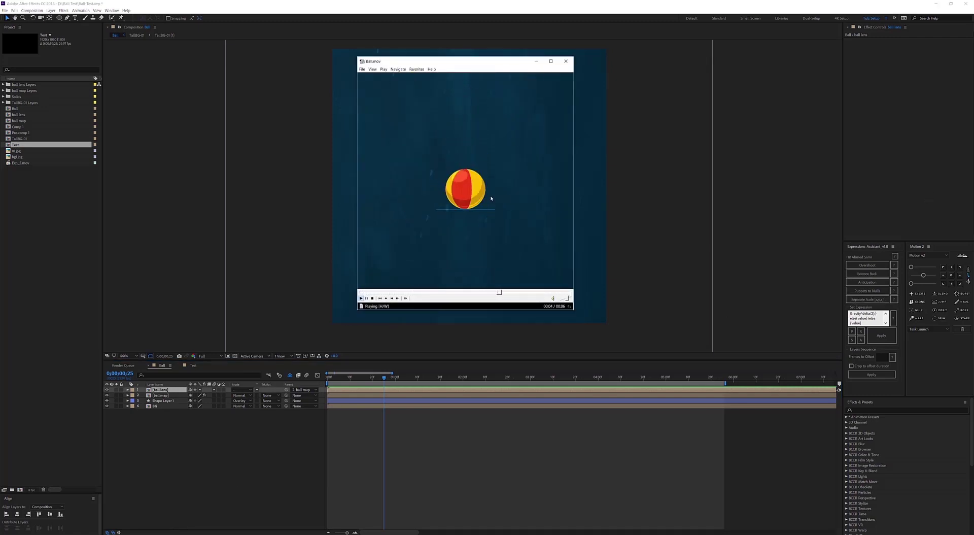
left_click_drag(496, 208, 500, 216)
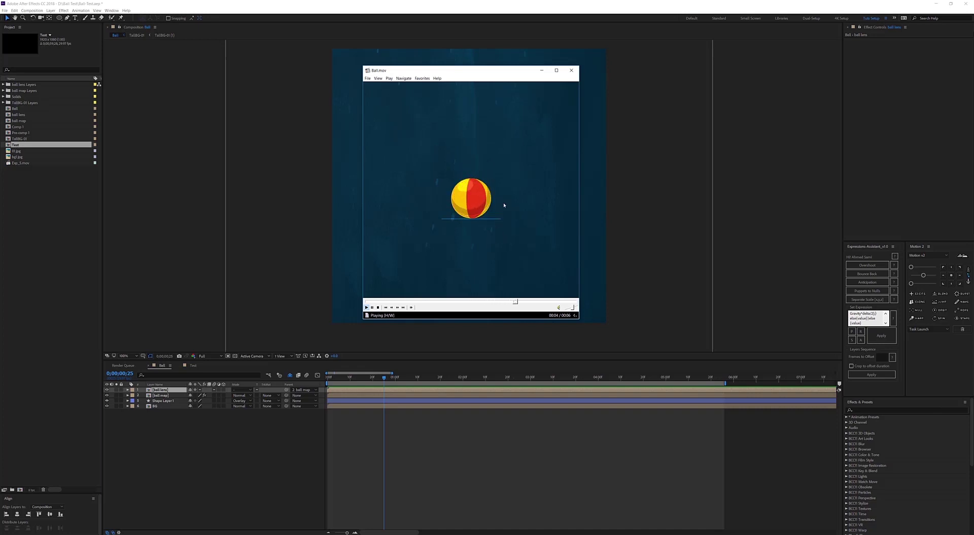
left_click(519, 170)
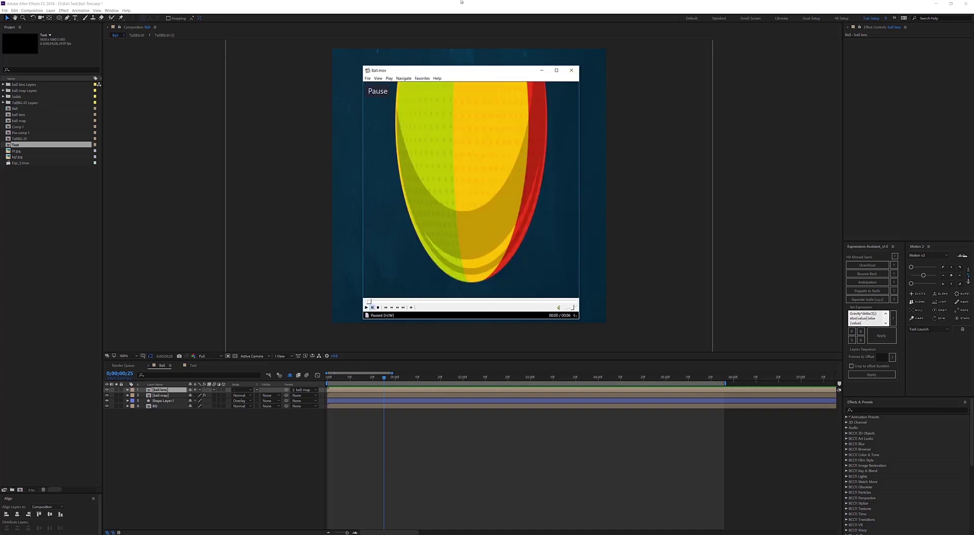
left_click(328, 372)
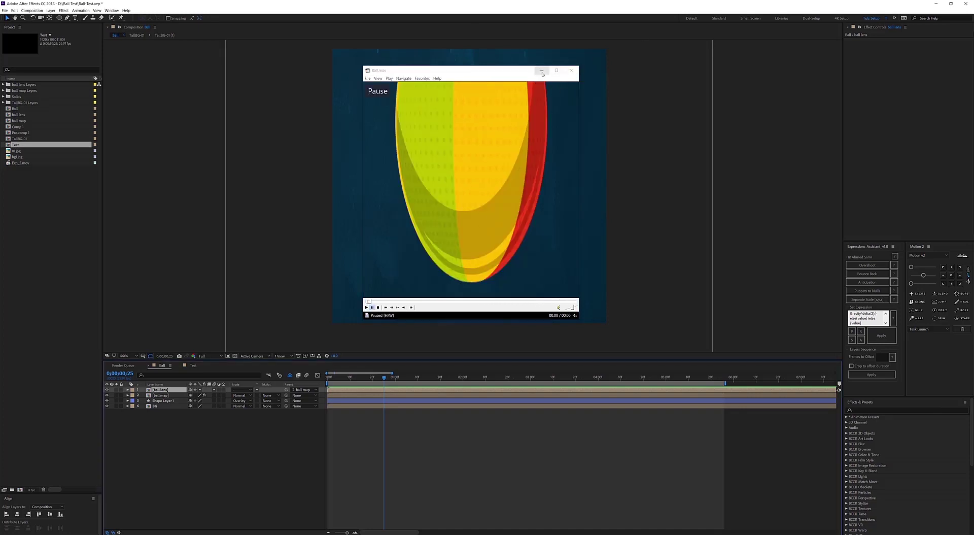
left_click(570, 71)
Return to the Test composition and replace the text in Expressions Assistant's Set Expression box with wiggle(10,10)
left_click(194, 366)
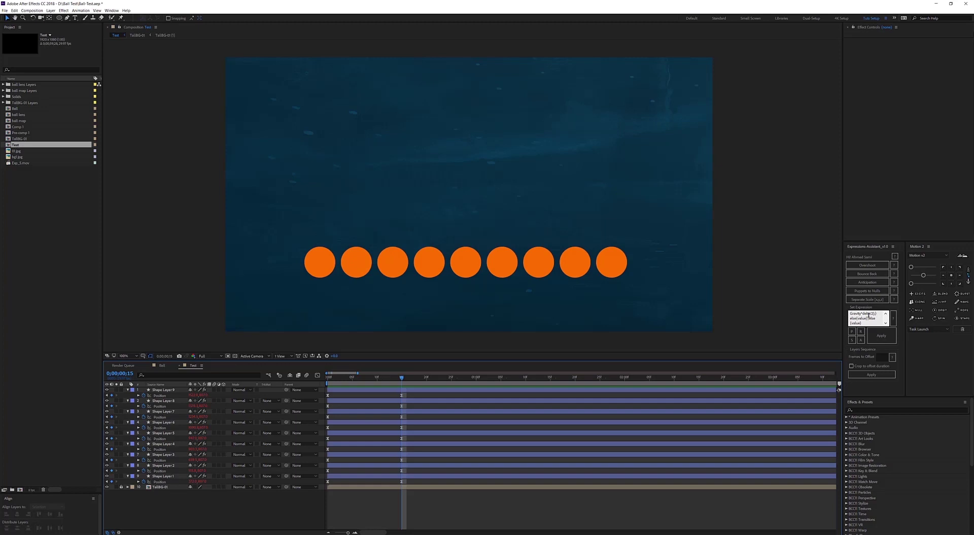
key("ctrl+a")
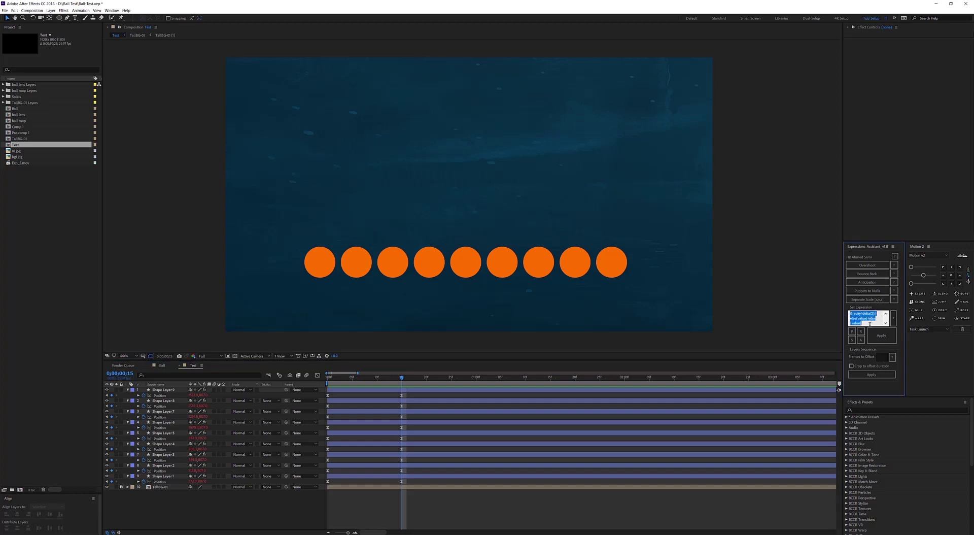
type("wiggle(10,10")
Select all nine circle layers and apply the wiggle expression to their Position
left_click(359, 456)
left_click(363, 498)
key("ctrl+a")
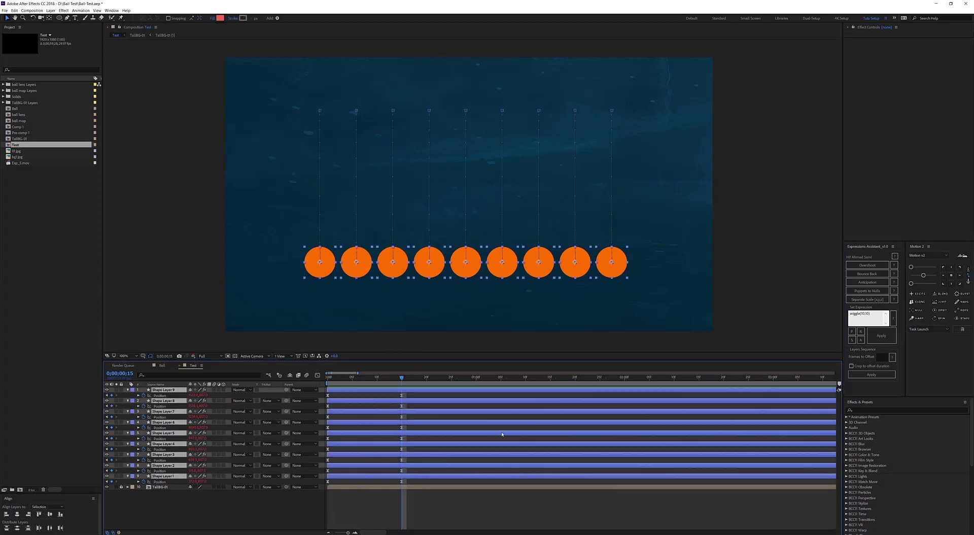
left_click(852, 331)
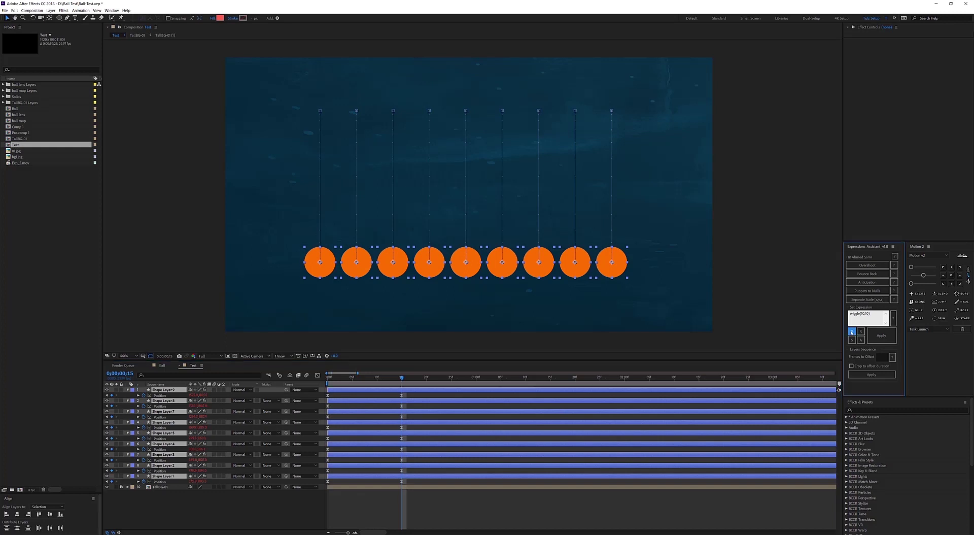
Preview the wiggle expression on all nine circles from the first frame
left_click(328, 378)
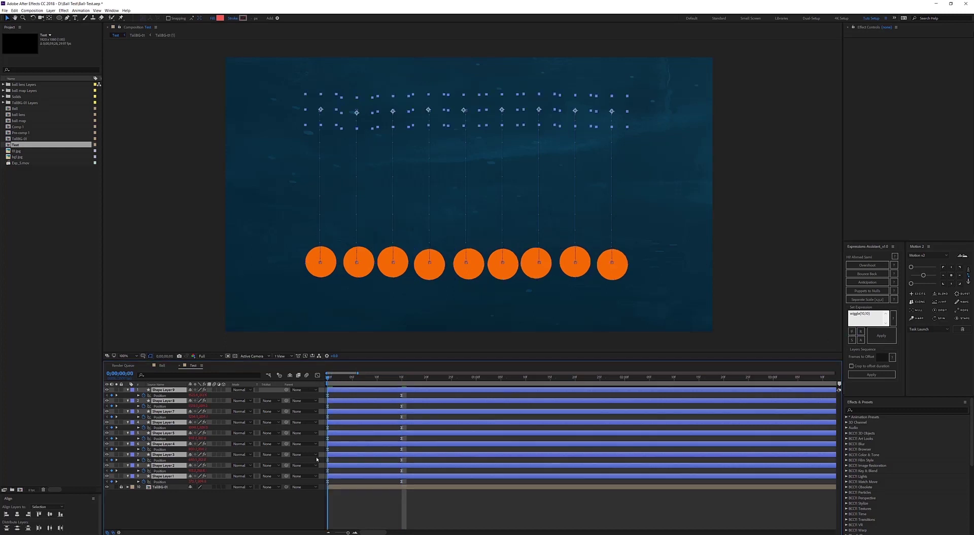
left_click(355, 491)
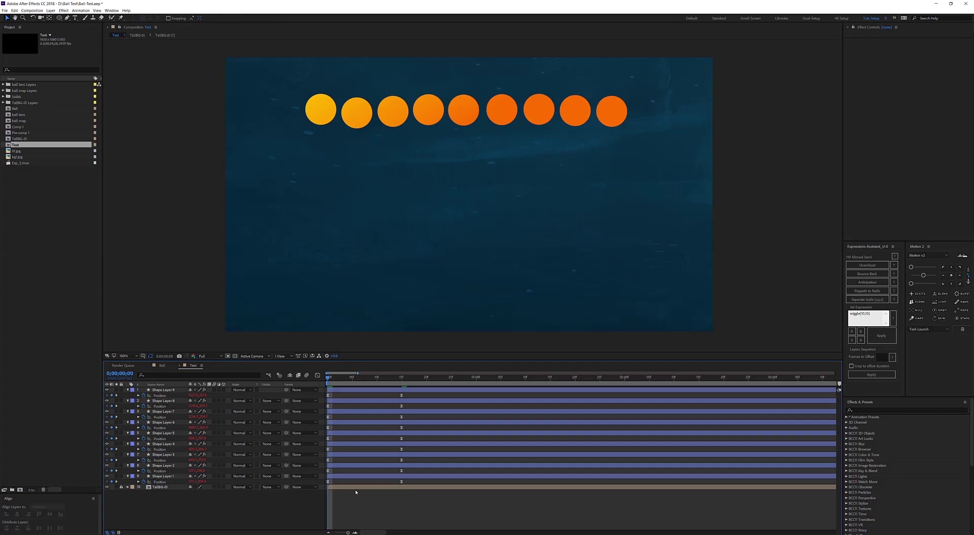
key("space")
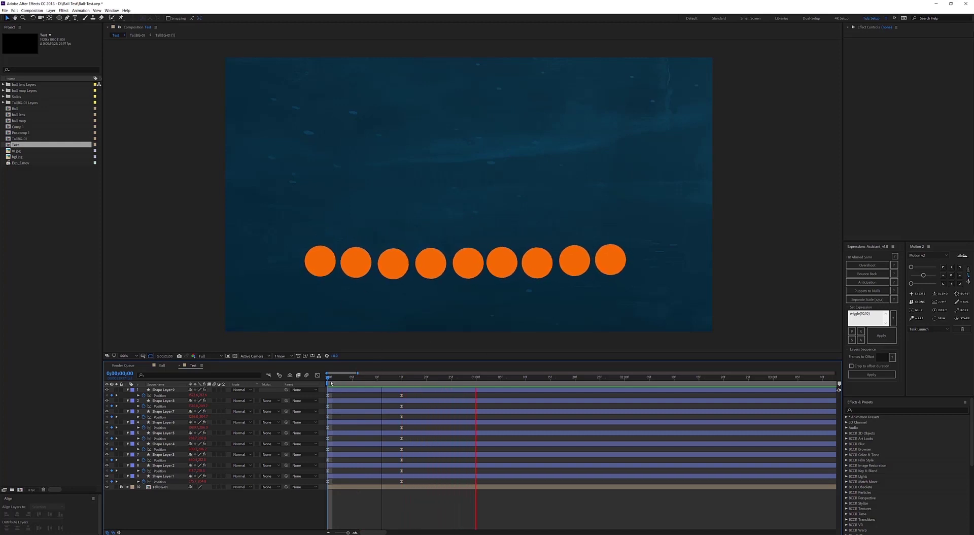
key("space")
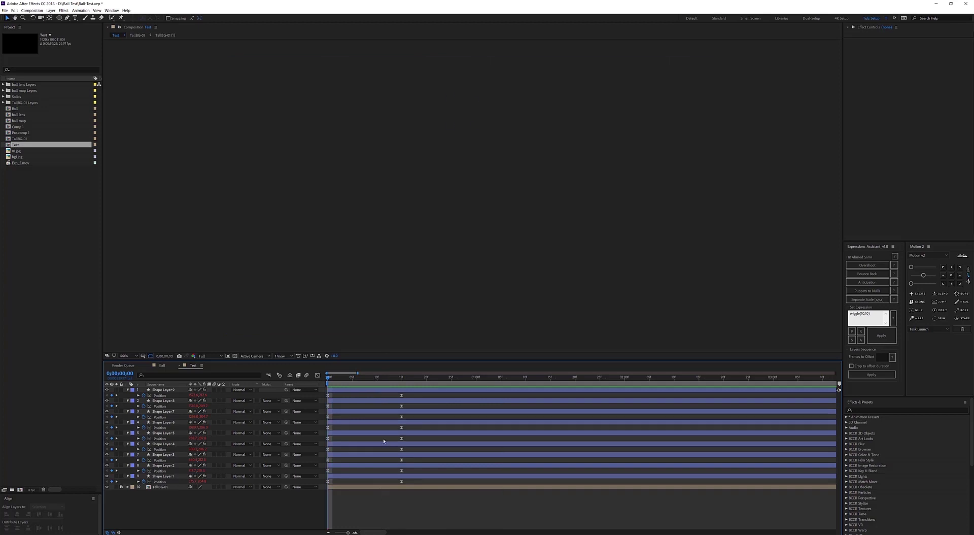
Undo the wiggle expression on the circles' Position and replay the drop with the Anticipation expression
key("ctrl+z")
left_click(348, 515)
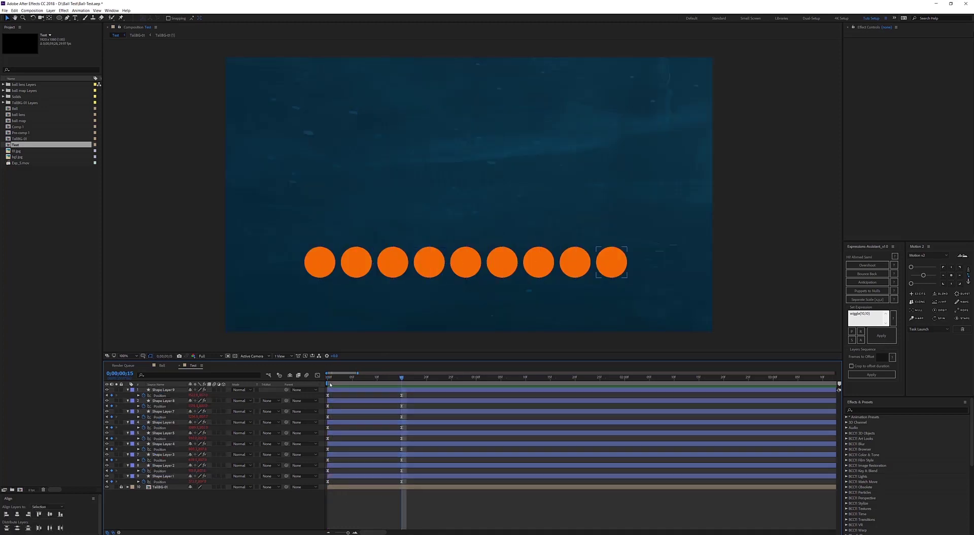
key("space")
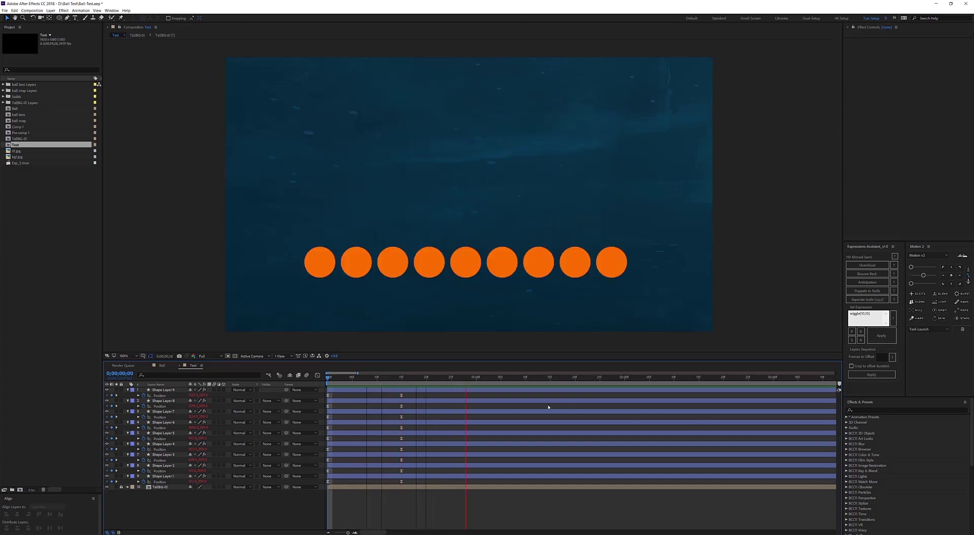
key("space")
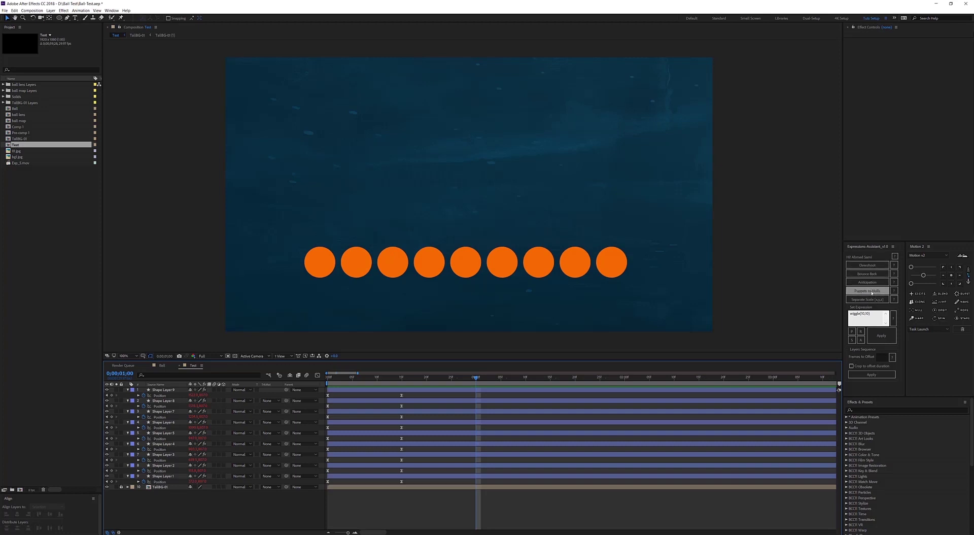
Draw a long, thin red horizontal bar above the circles with the Rectangle tool and deselect it
left_click(59, 18)
left_click(86, 24)
left_click_drag(331, 101, 612, 107)
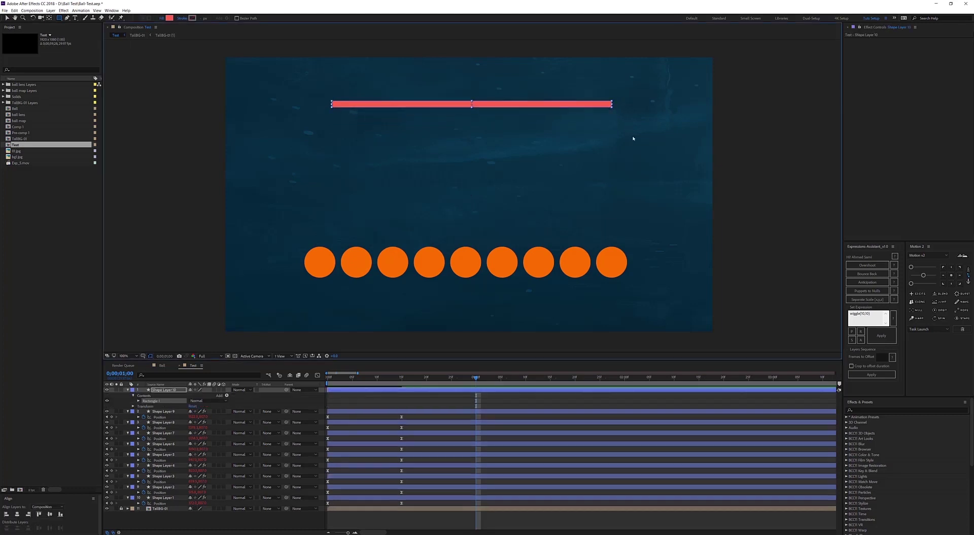
key("v")
left_click(587, 80)
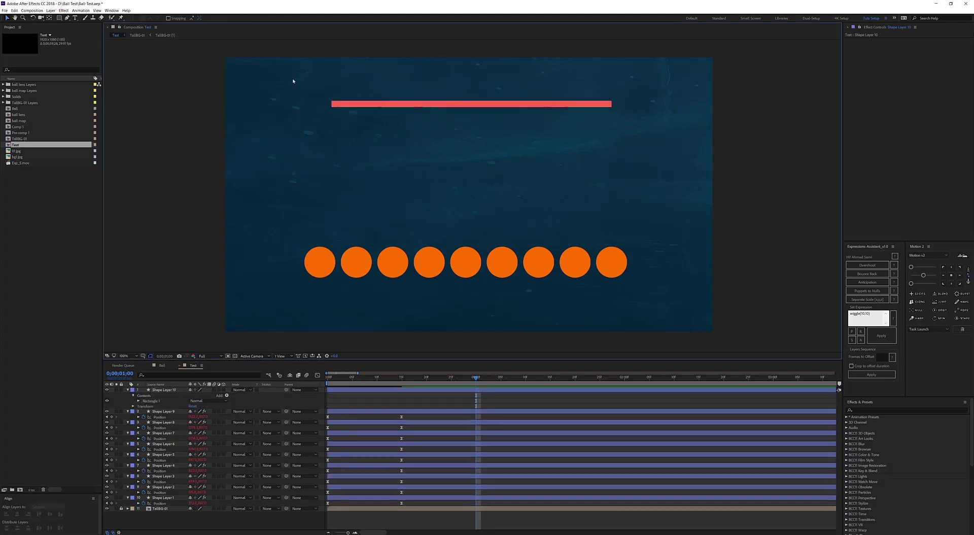
Place puppet pins at both ends and the middle of the red bar and create controlling nulls with Puppets to Nulls
left_click(357, 104)
left_click(121, 18)
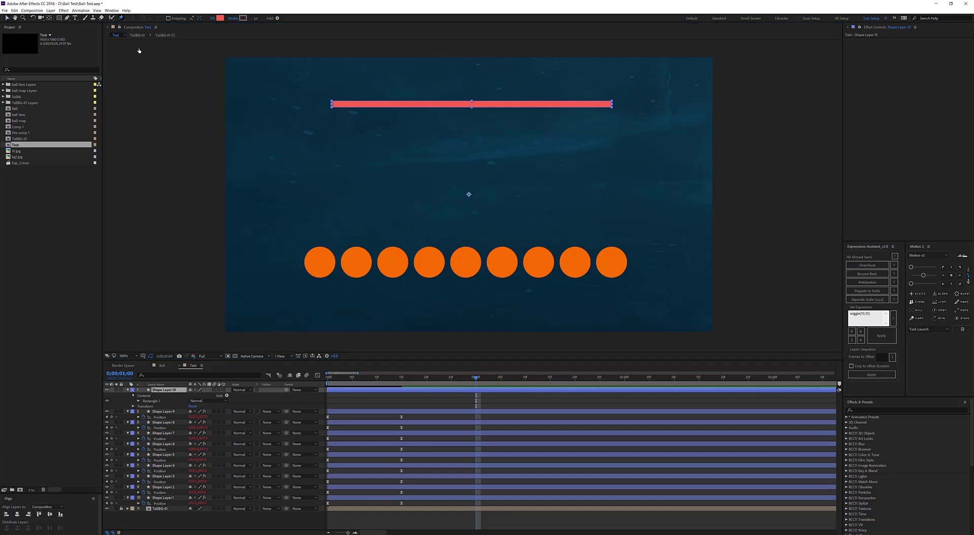
left_click(335, 102)
left_click(473, 103)
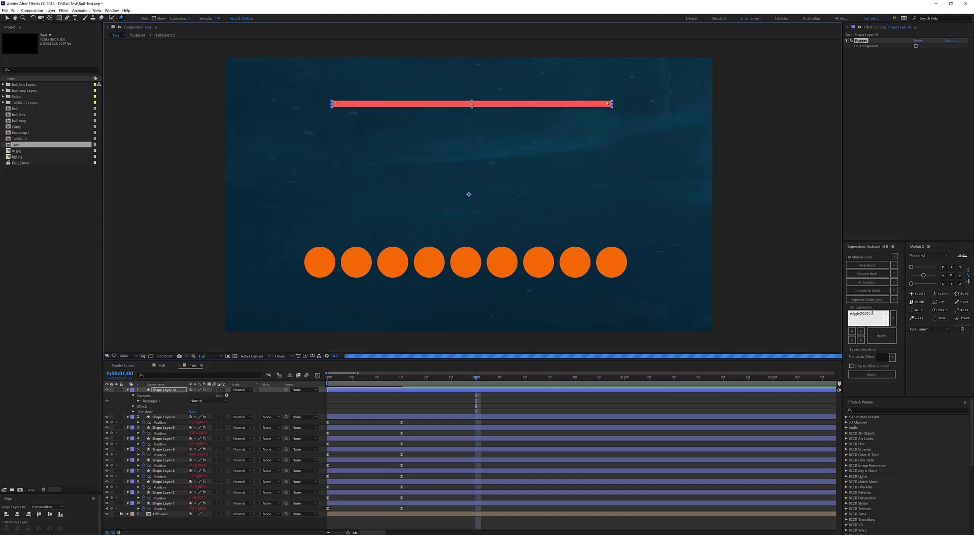
left_click(868, 291)
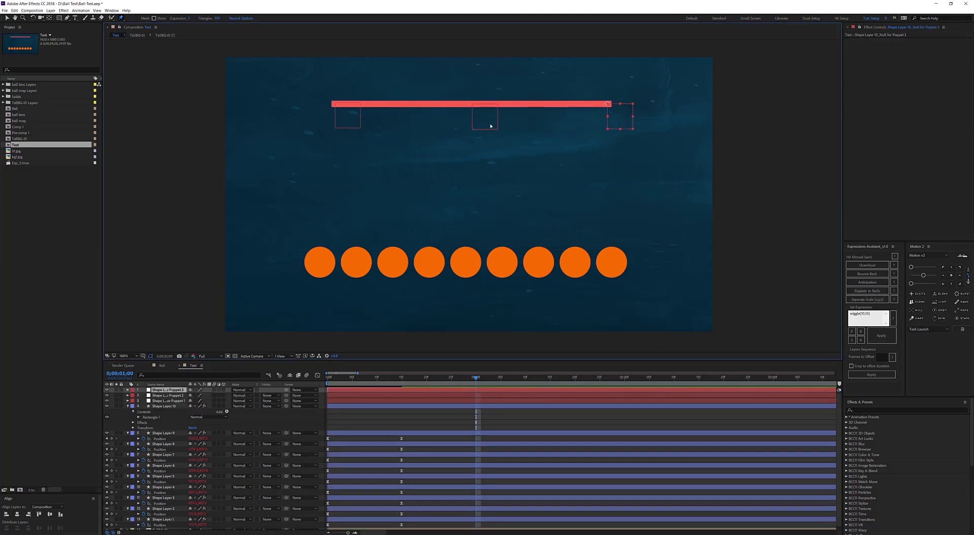
Try bending the red bar by pulling its middle puppet null downward, and undo the move
key("v")
mouse_move(491, 119)
left_mouse_down()
mouse_move(488, 191)
mouse_move(475, 91)
mouse_move(484, 154)
mouse_move(483, 120)
left_mouse_up()
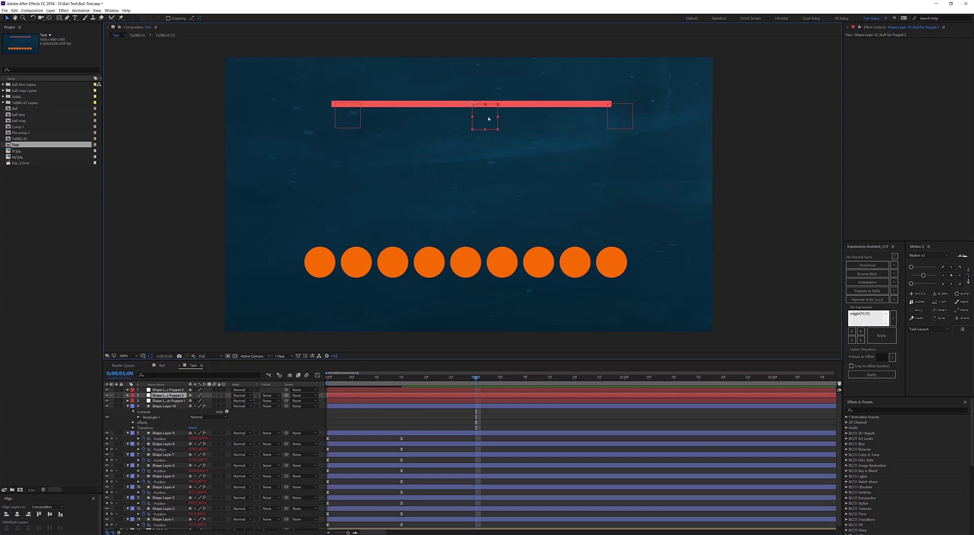
left_click_drag(487, 96, 481, 156)
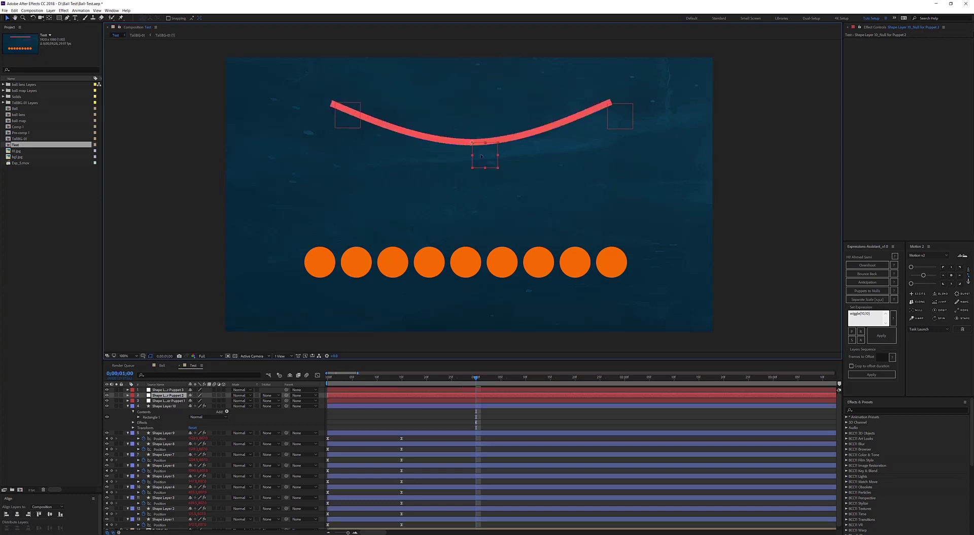
key("ctrl+z")
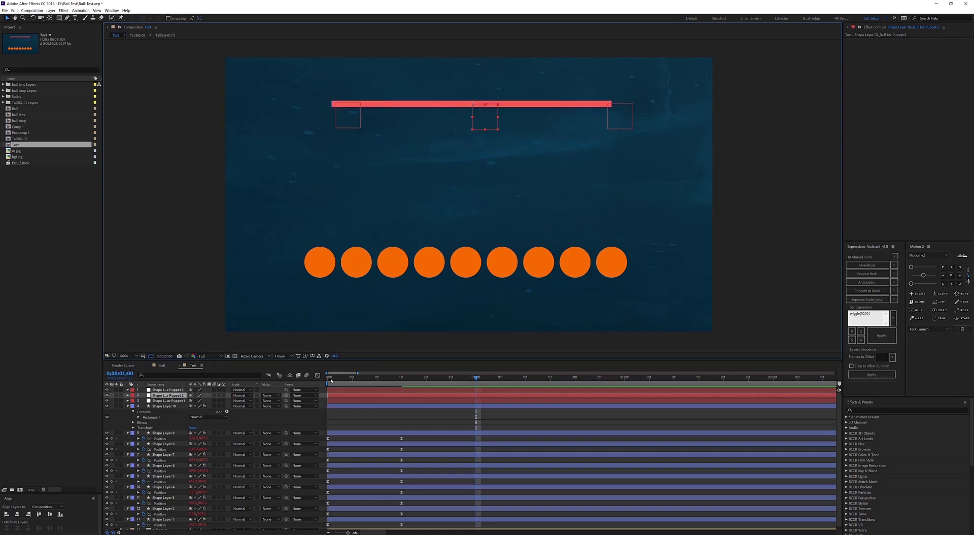
Reveal the middle puppet null's Position at frame 10 and solo the red bar together with its three puppet nulls
left_click_drag(320, 378, 316, 379)
key("space")
key("space")
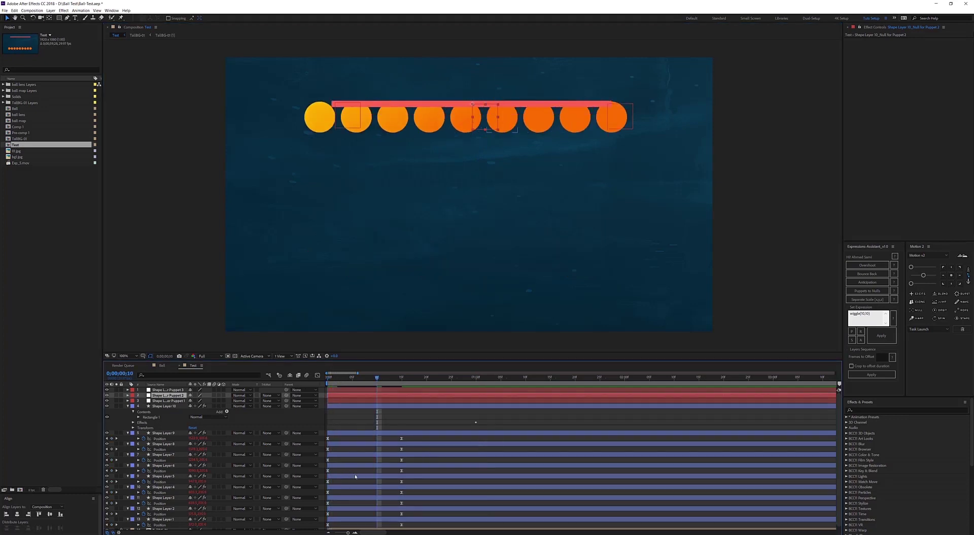
key("p")
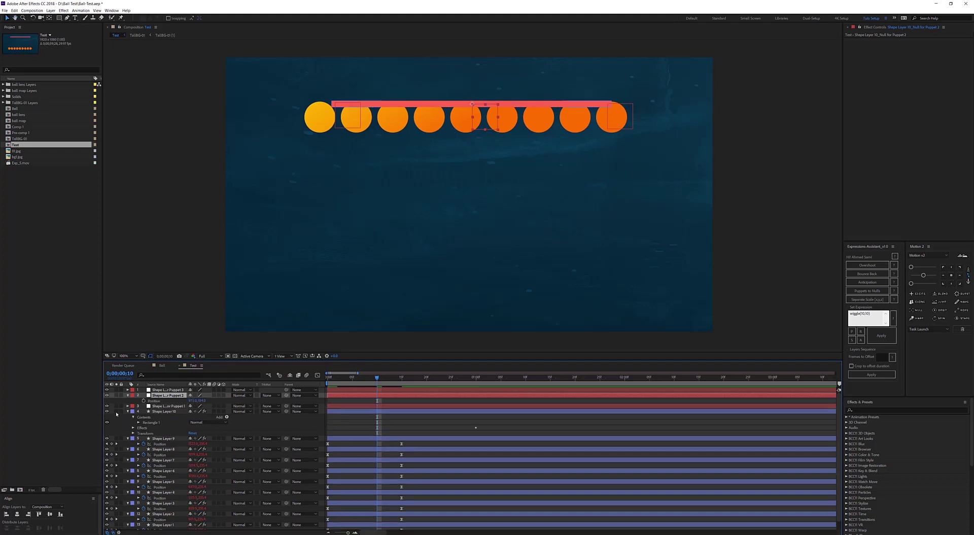
left_click(116, 411)
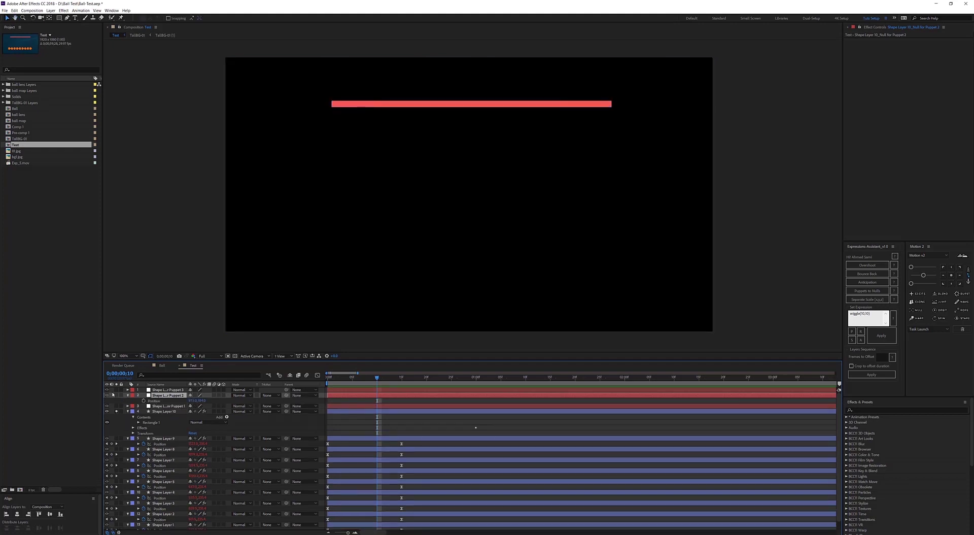
left_click_drag(114, 406, 117, 390)
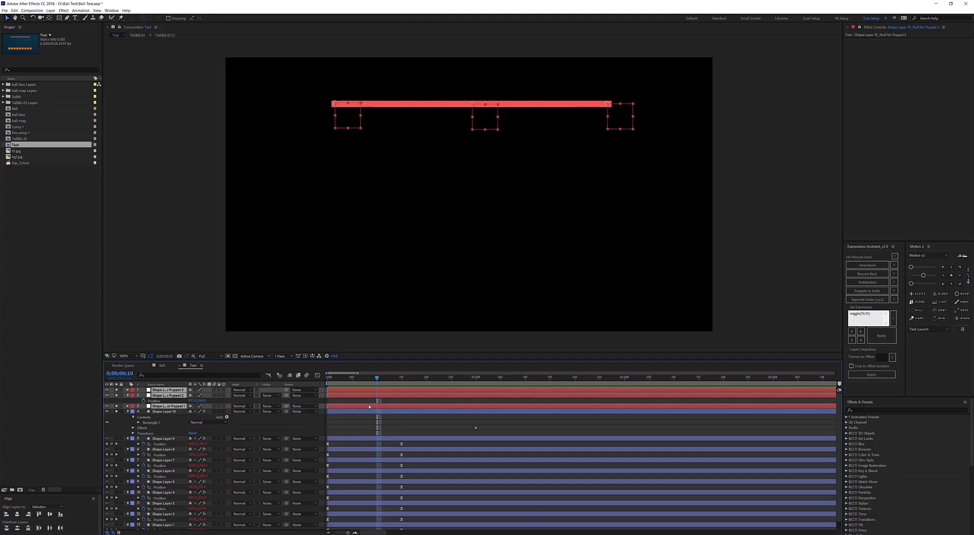
Keyframe the puppet nulls' Position at frame 10, and at frame 0 pull the middle null downward to bend the red bar
left_click(144, 400)
left_click(328, 378)
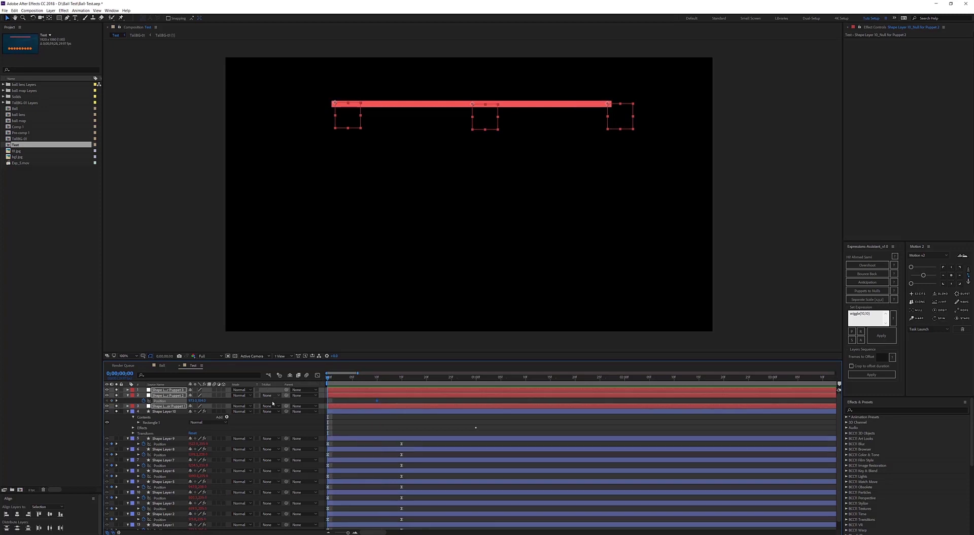
left_click(272, 401)
left_click_drag(479, 118, 481, 194)
left_click(362, 394)
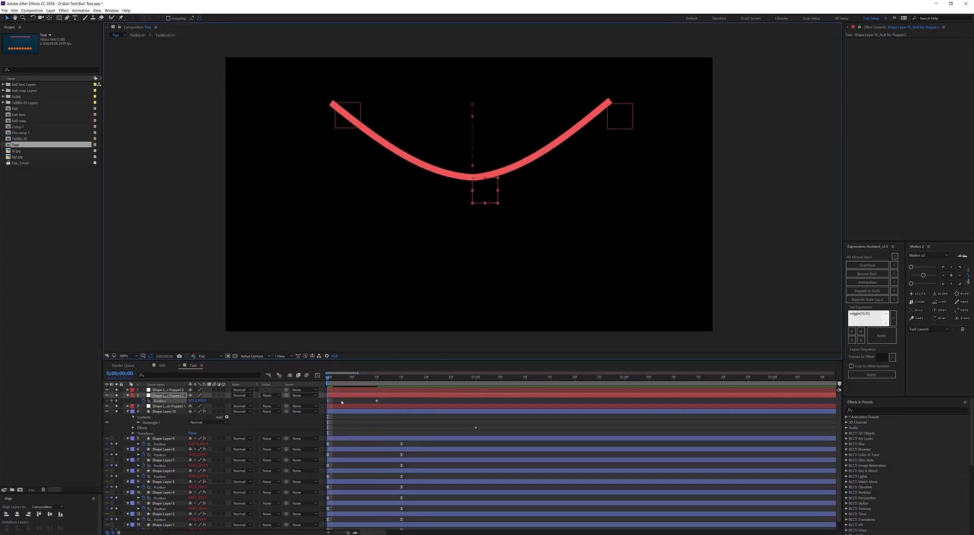
left_click(341, 402)
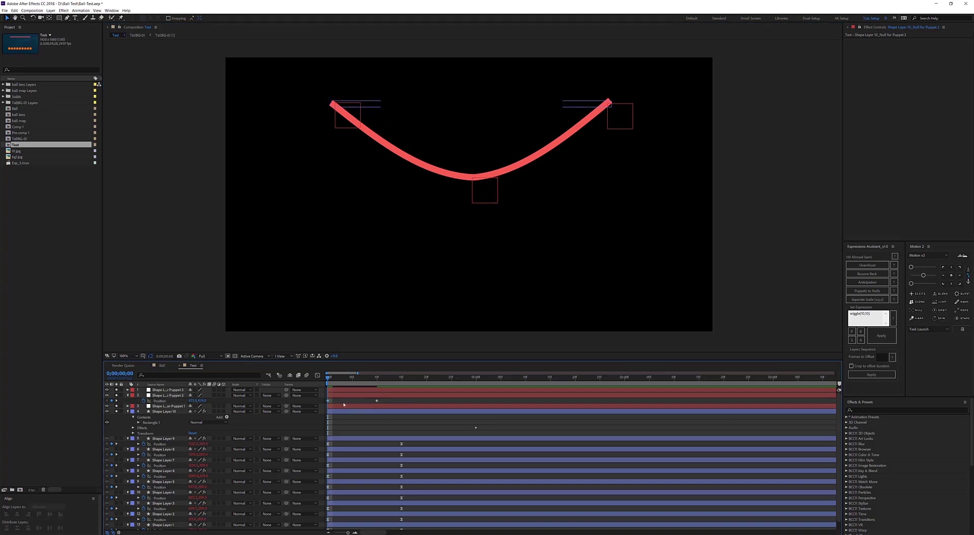
Preview the bar's bending, apply the Overshoot expression to the middle null's Position keyframes, and replay the animation from the start
key("space")
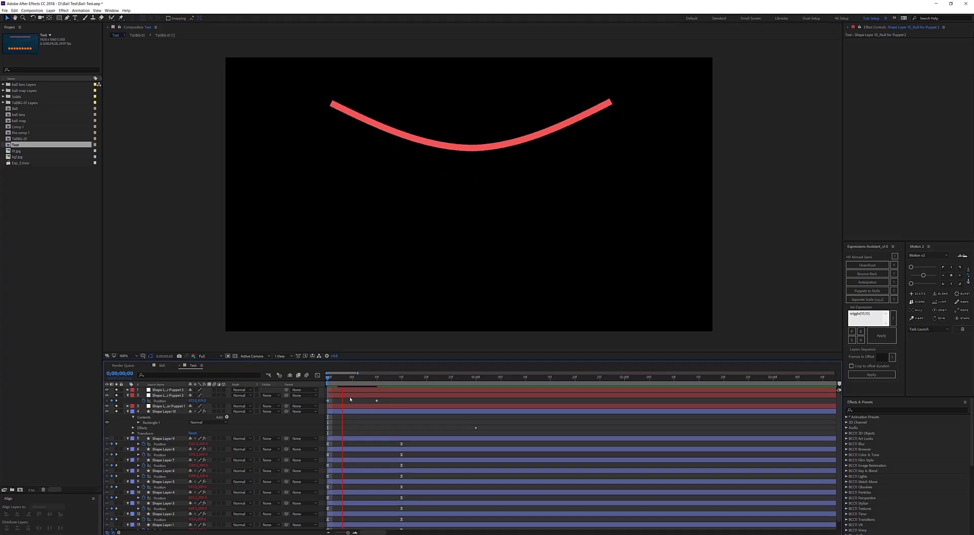
key("space")
left_click_drag(382, 399, 319, 407)
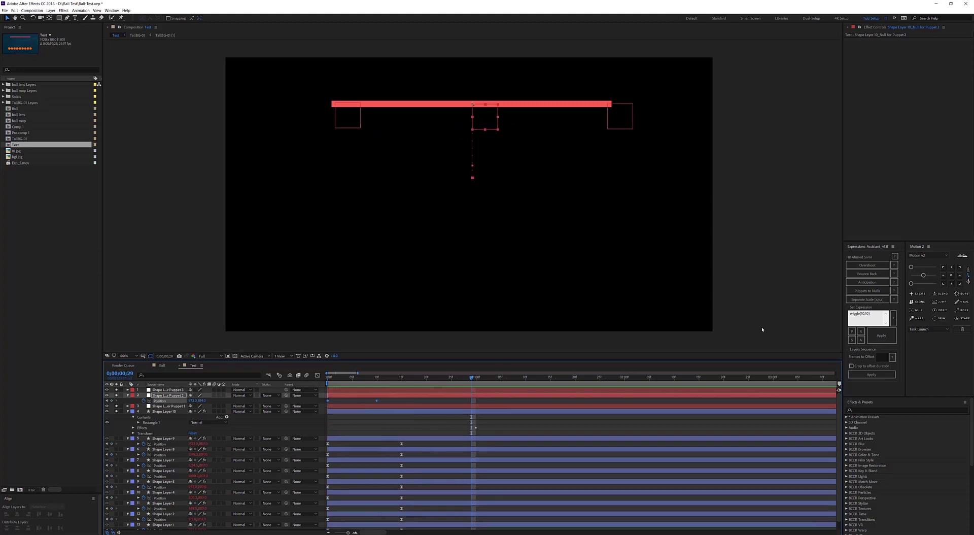
left_click(867, 265)
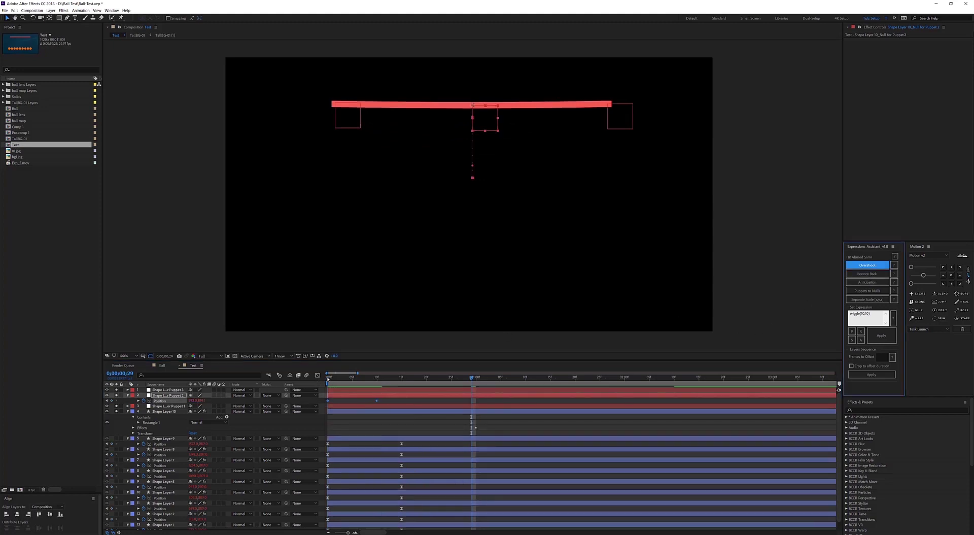
left_click(328, 378)
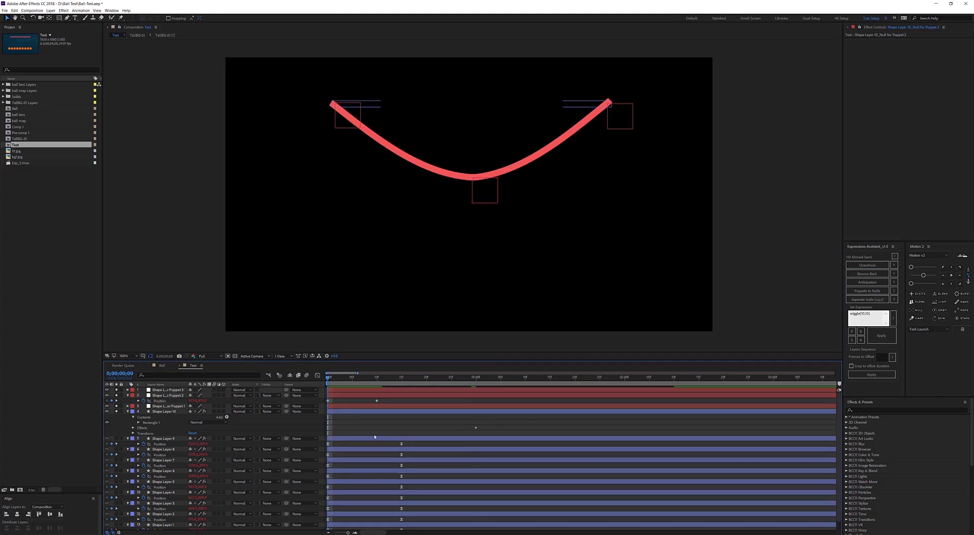
key("space")
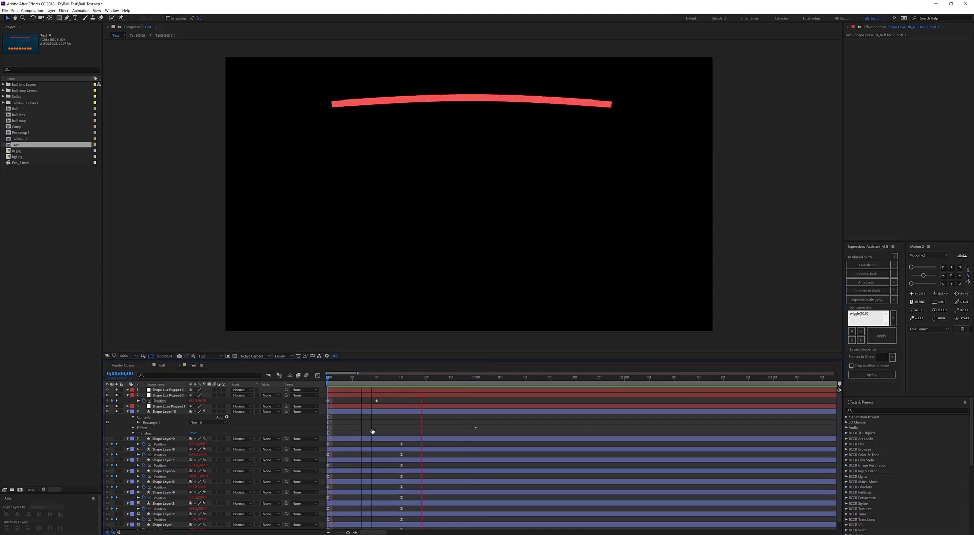
key("space")
left_click(377, 378)
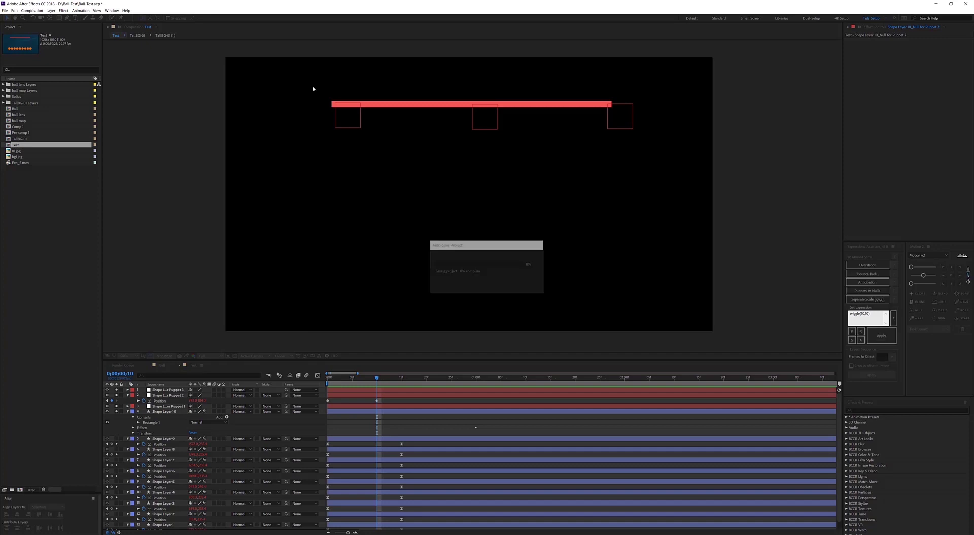
left_click_drag(304, 82, 648, 159)
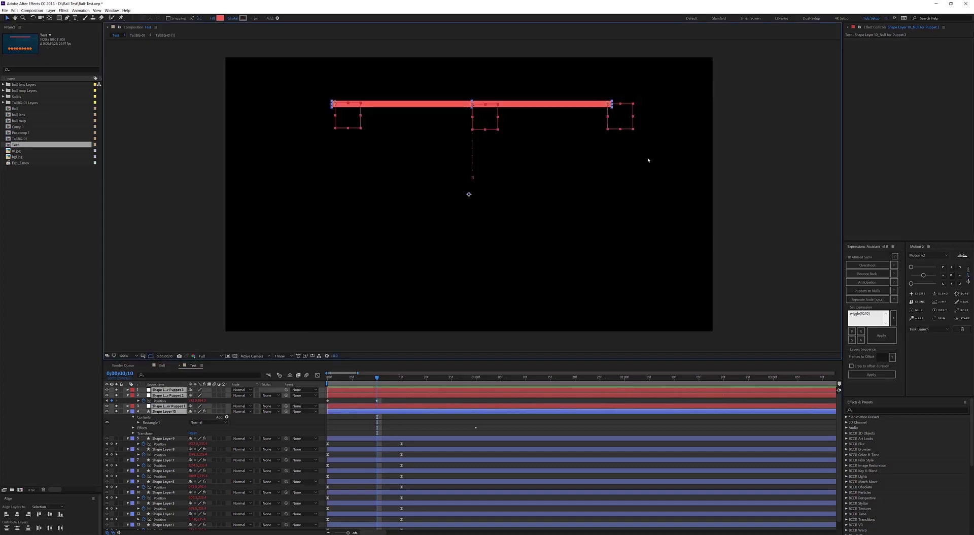
left_click(436, 428)
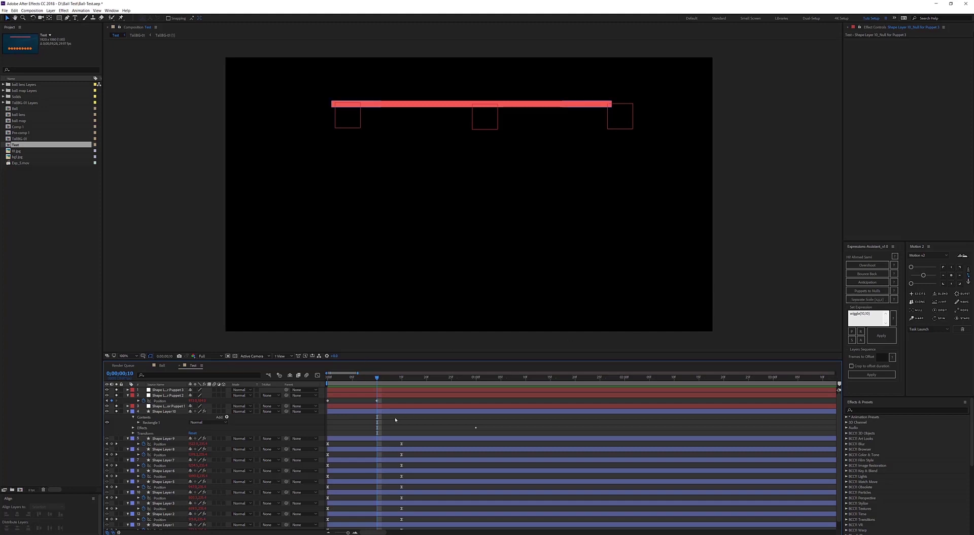
Check whether Separate Dimensions is available for the Position and Scale properties of Shape Layer 9
right_click(160, 444)
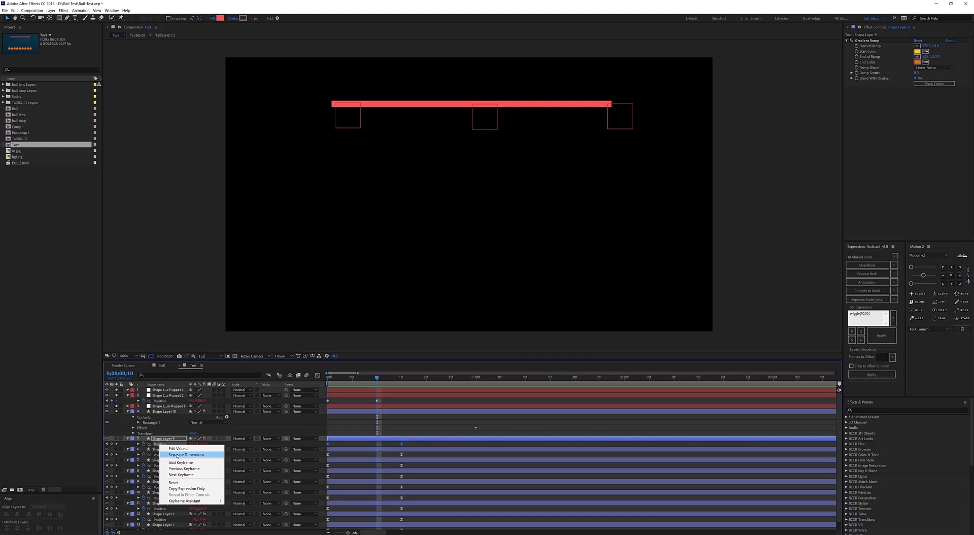
left_click(342, 445)
left_click(343, 444)
left_click(343, 439)
key("s")
right_click(153, 444)
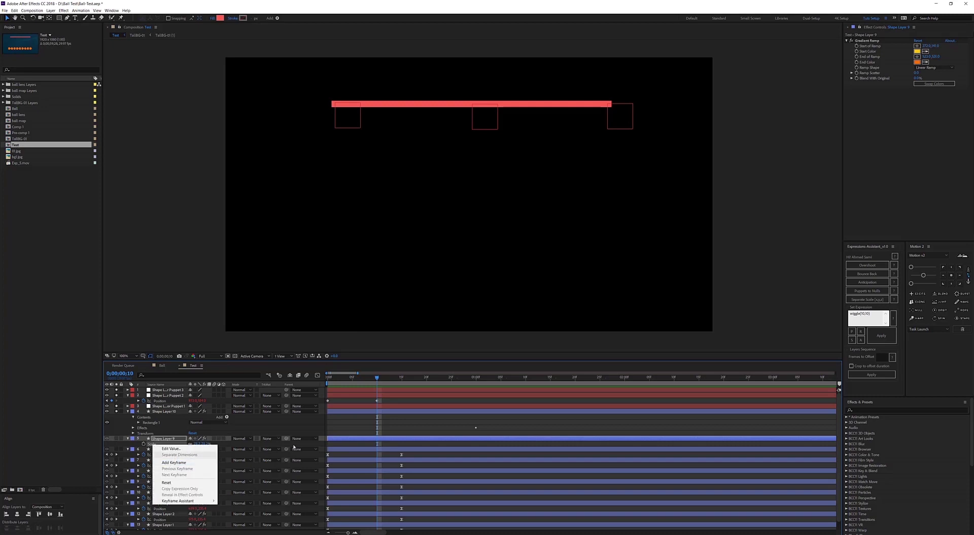
left_click(341, 447)
left_click(347, 444)
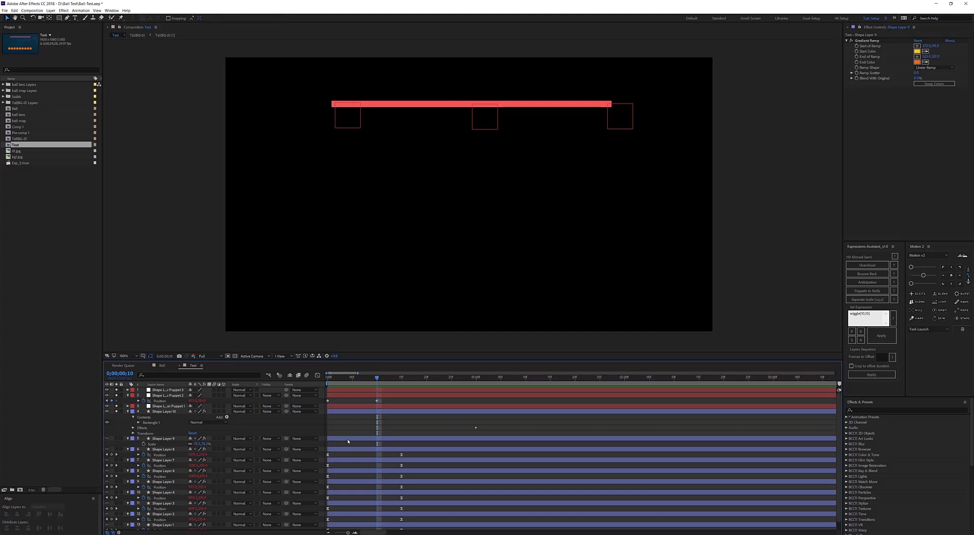
Apply Separate Scale [x,y,z] to Shape Layer 9, solo the circle and move to frame 15
left_click(348, 439)
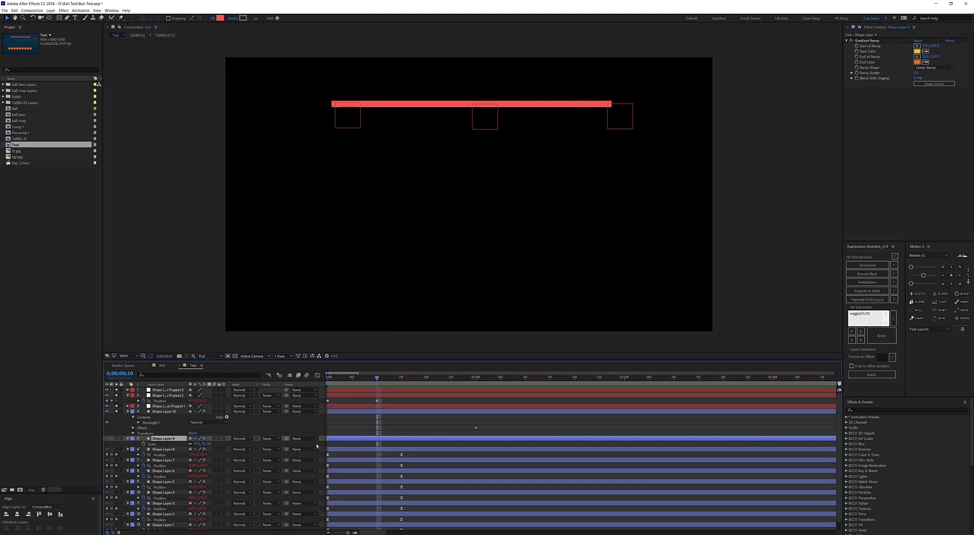
left_click(867, 300)
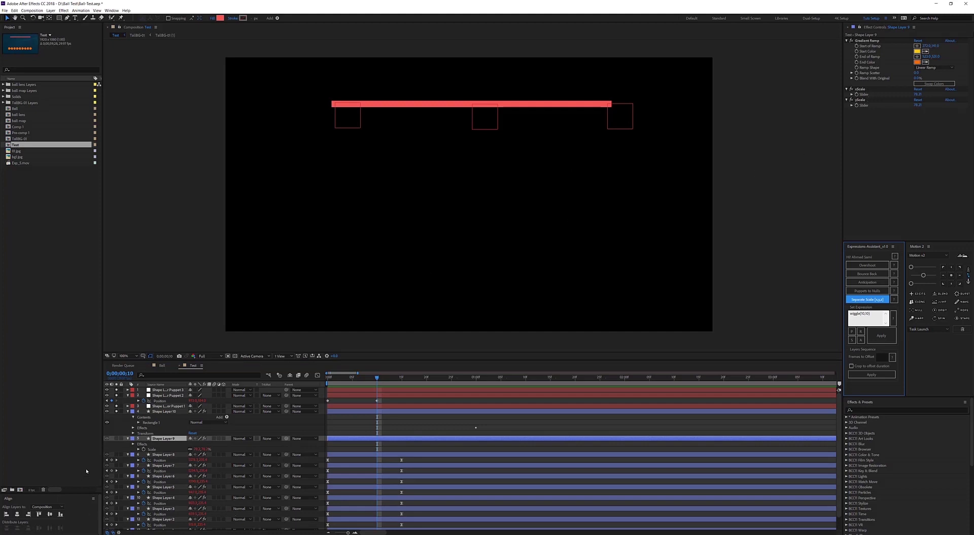
left_click(107, 438)
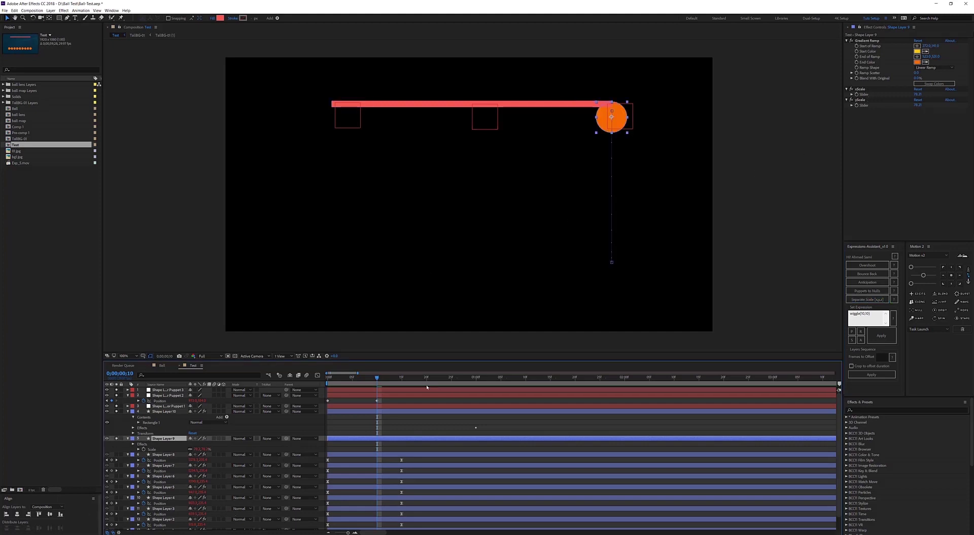
left_click_drag(416, 378, 404, 379)
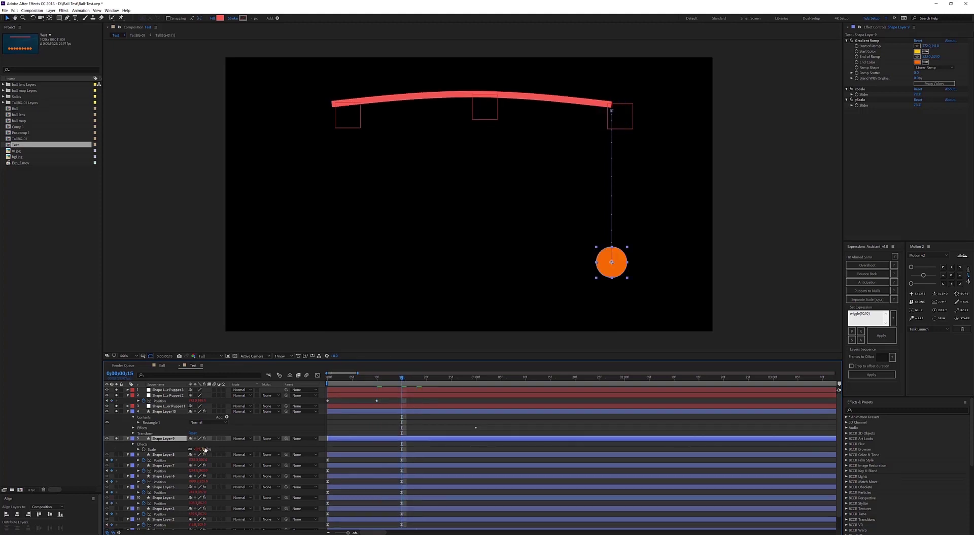
Try changing the circle's Scale directly and through its xScale and yScale sliders, and undo the changes
left_click_drag(205, 449, 238, 452)
key("ctrl+z")
left_click_drag(919, 96, 958, 116)
key("ctrl+z")
key("ctrl+z")
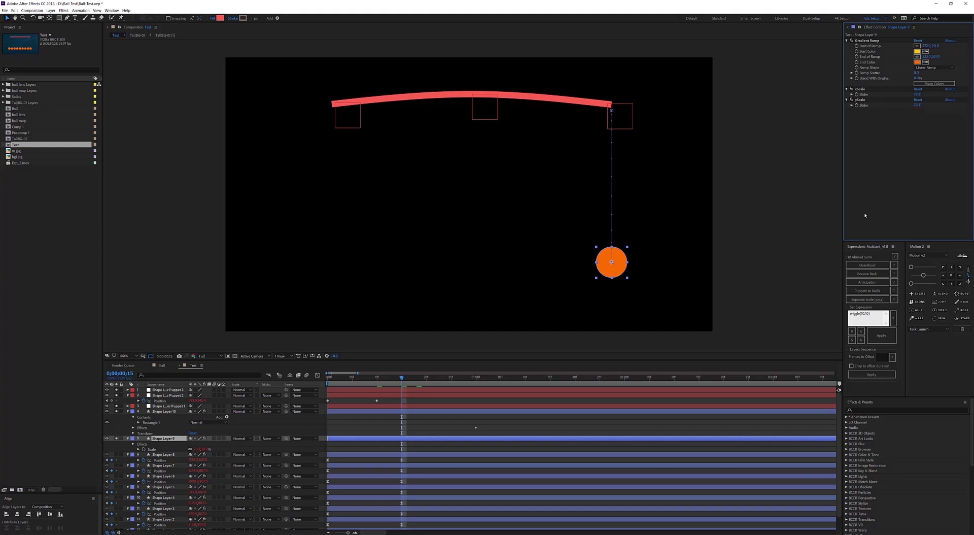
Remove the separated scale sliders and expression from Shape Layer 9
left_click(441, 440)
left_click(442, 440)
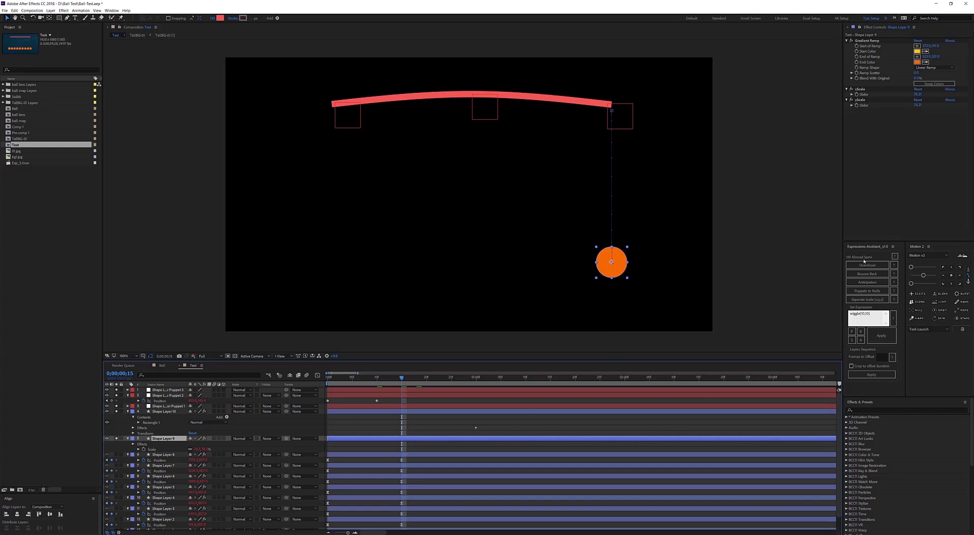
left_click(867, 300)
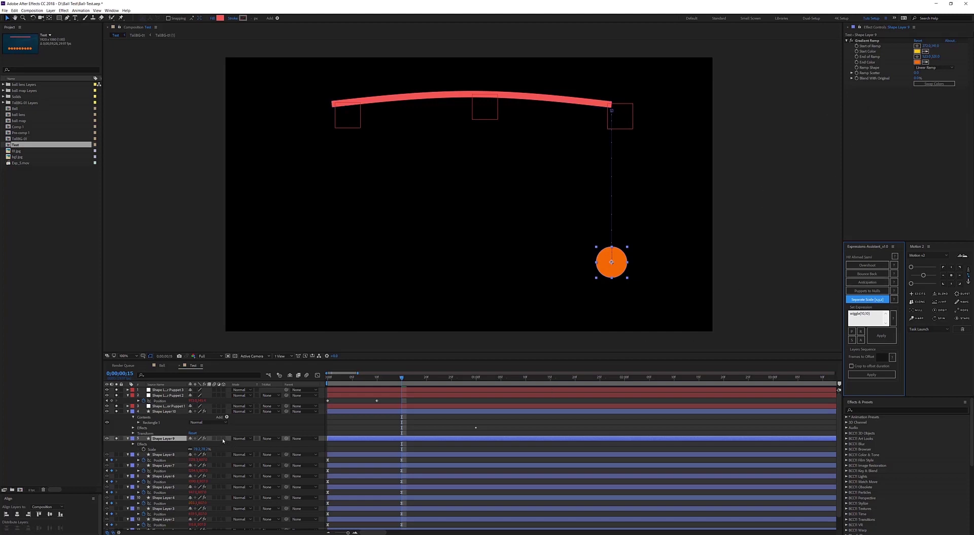
Try Separate Scale on Shape Layer 9 as a 3D layer, and revert both the scale separation and the 3D switch
left_click(223, 438)
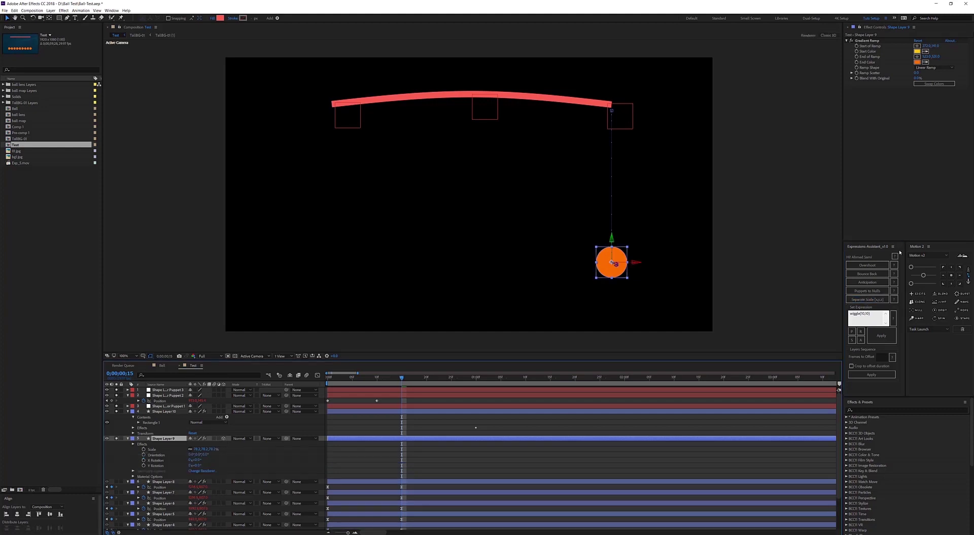
left_click(870, 302)
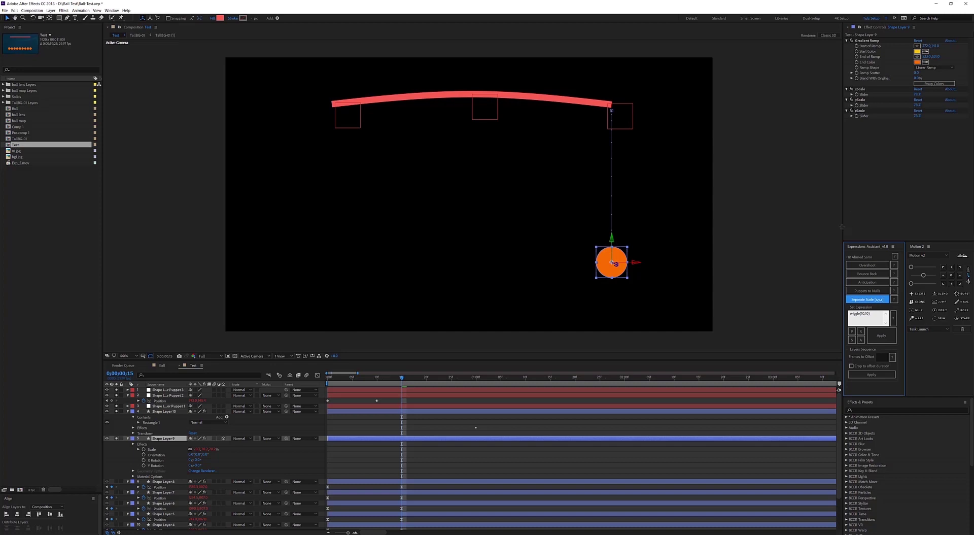
left_click(873, 303)
left_click(224, 438)
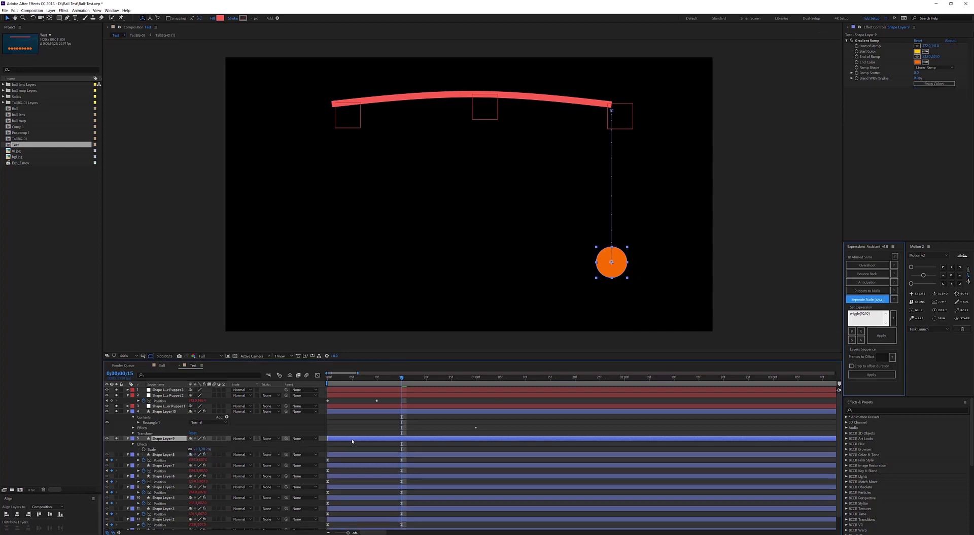
Reveal the last circle's Position, unsolo all layers, and hide the red bar with its three puppet nulls
key("p")
left_click(397, 430)
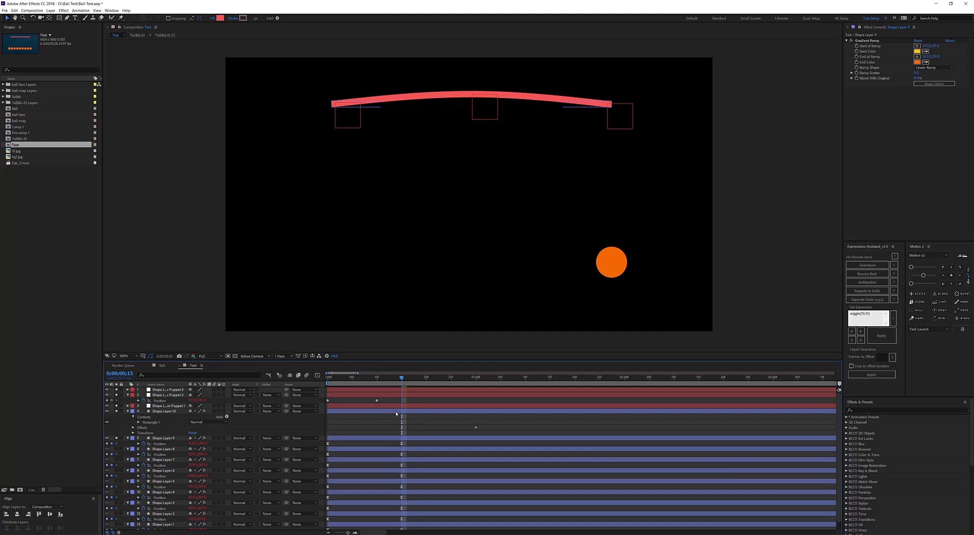
left_click(396, 412)
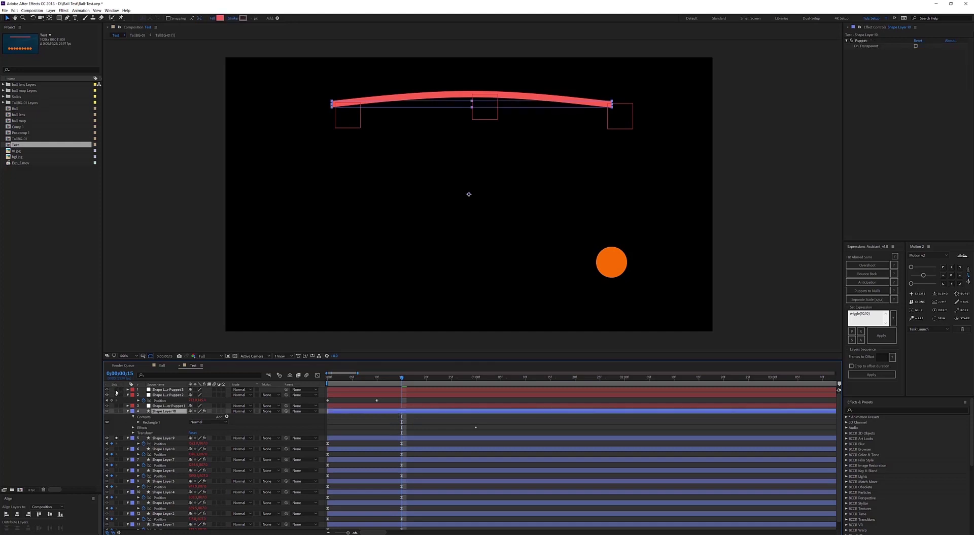
left_click(116, 438)
left_click(117, 438)
mouse_move(105, 408)
left_mouse_down()
mouse_move(106, 390)
mouse_move(107, 406)
left_mouse_up()
Collapse all the layers' properties at the first frame and delete the red bar layer with its three puppet nulls
left_click(353, 423)
key("u")
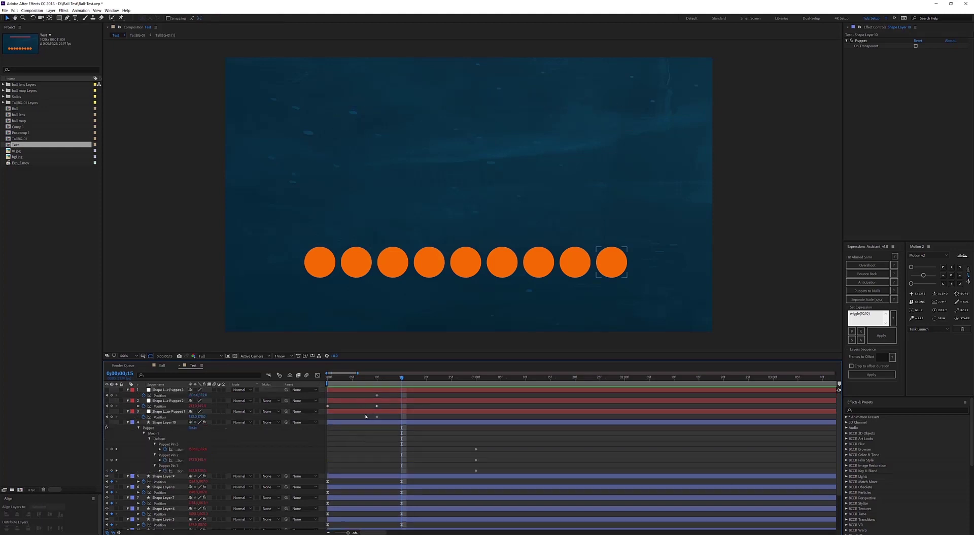
key("u")
key("Home")
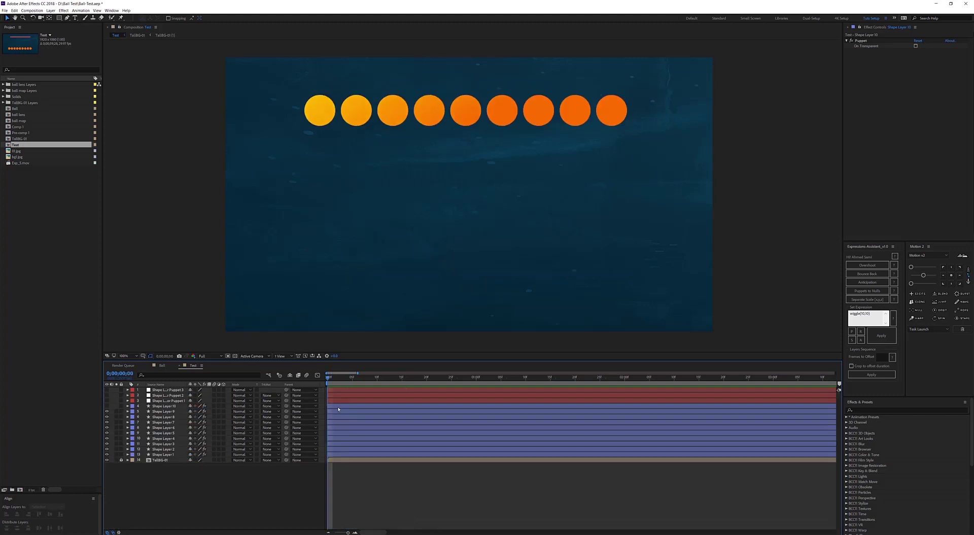
left_click(339, 405)
left_click(342, 392, "shift")
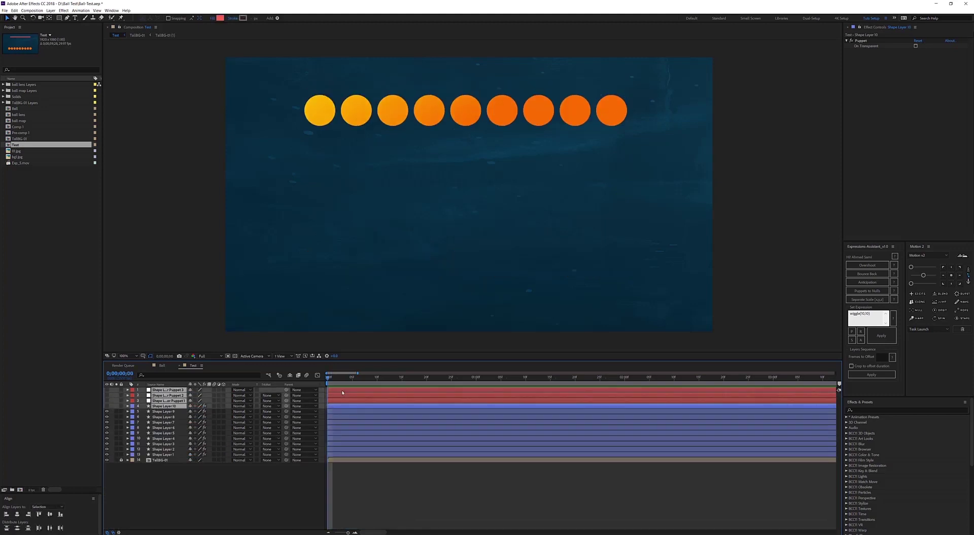
key("Delete")
Select all nine circle layers at frame 1 and reveal their Position keyframes
key("Page_Down")
left_click(342, 392)
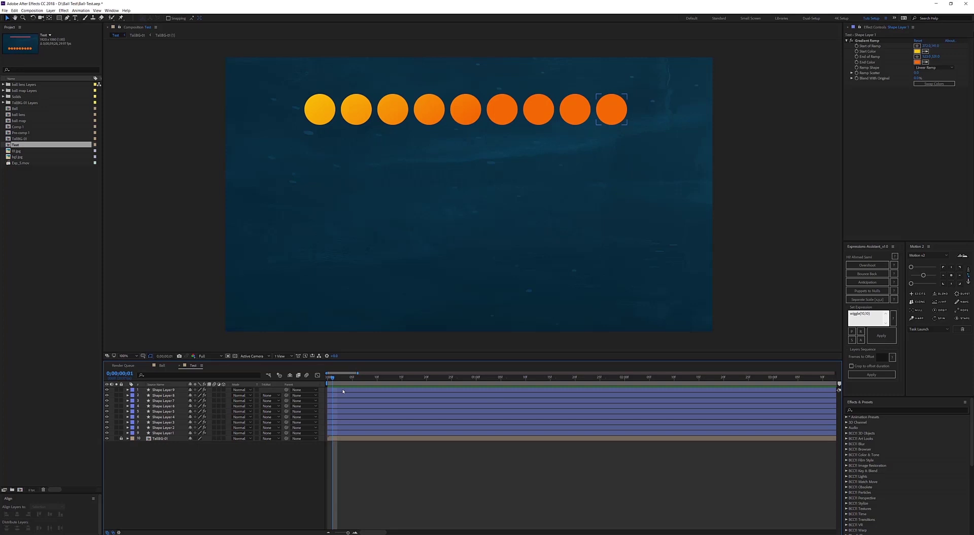
left_click(355, 434, "shift")
key("u")
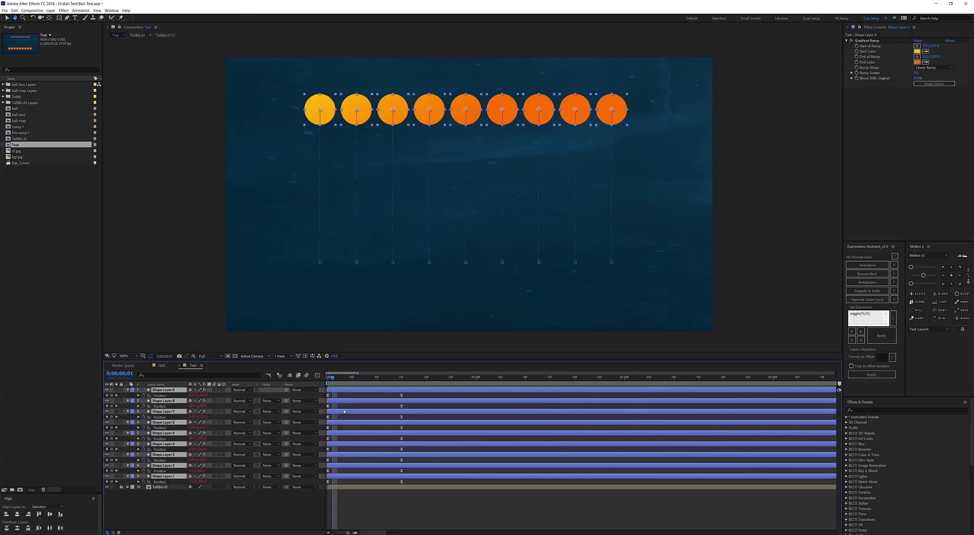
Manually stagger the circles by moving the starts of Shape Layers 8, 7 and 6 to frames 1, 3 and 5
key("Home")
key("F2")
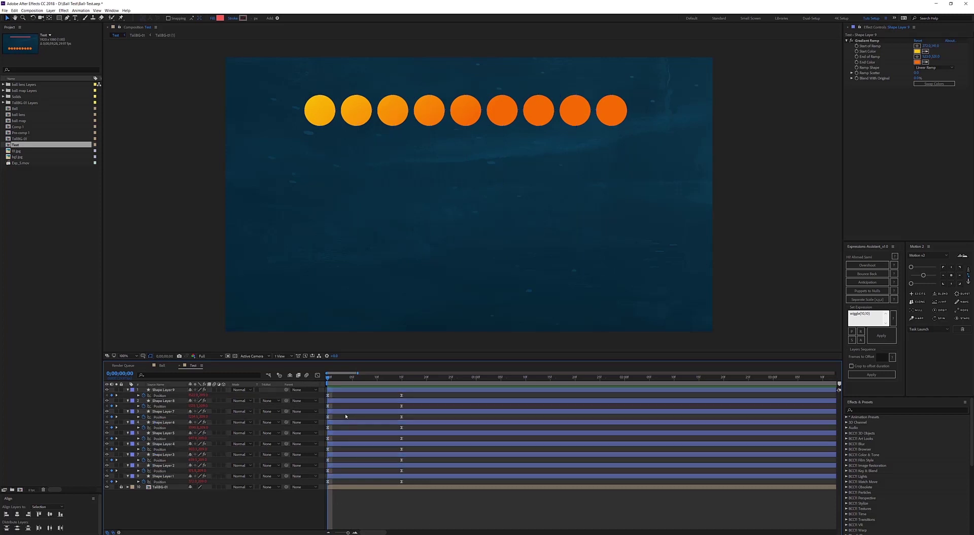
left_click(341, 401)
key("Page_Down")
key("bracketleft")
key("Page_Down")
key("Page_Down")
left_click(350, 411)
key("bracketleft")
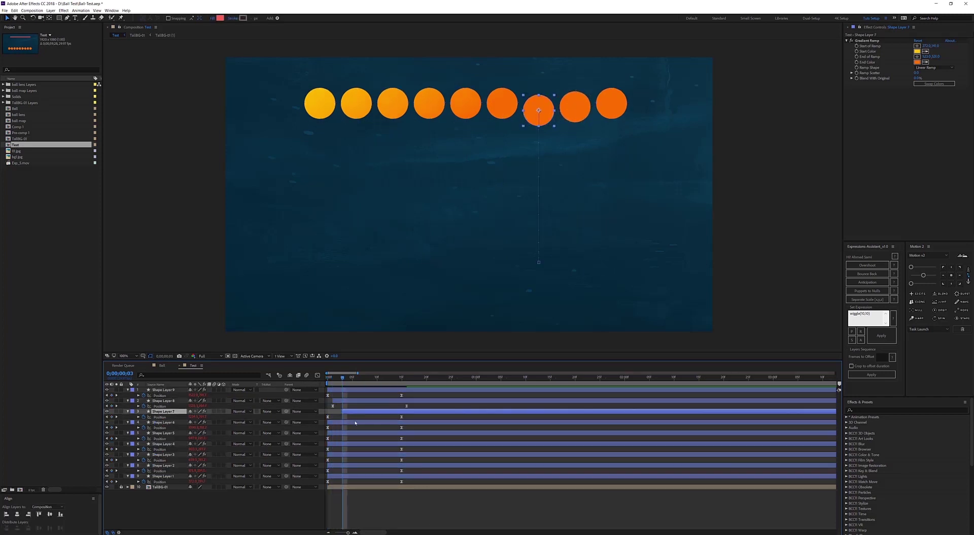
key("Page_Down")
key("Page_Down")
left_click(359, 422)
key("bracketleft")
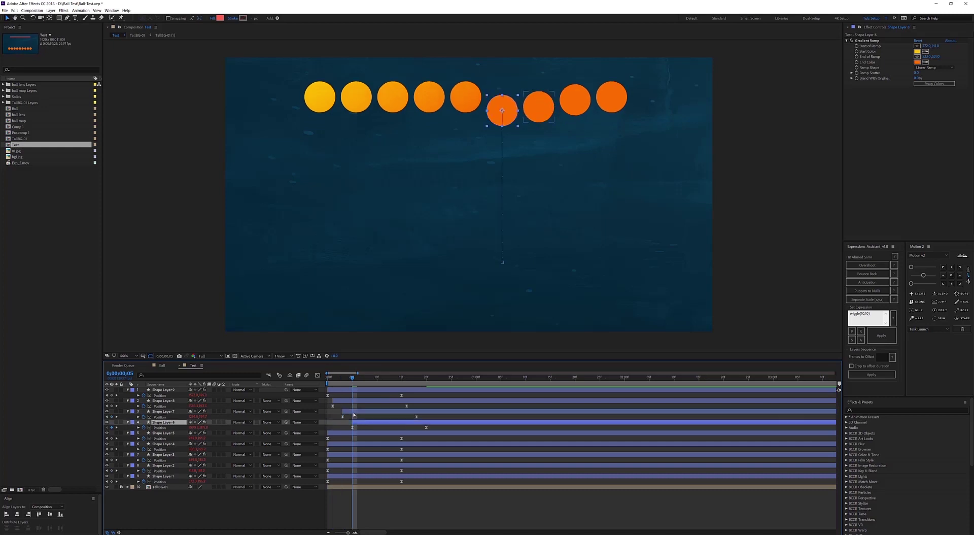
Select all the circle layers and realign their starts and keyframes at frame 0
left_click(235, 514)
key("ctrl+a")
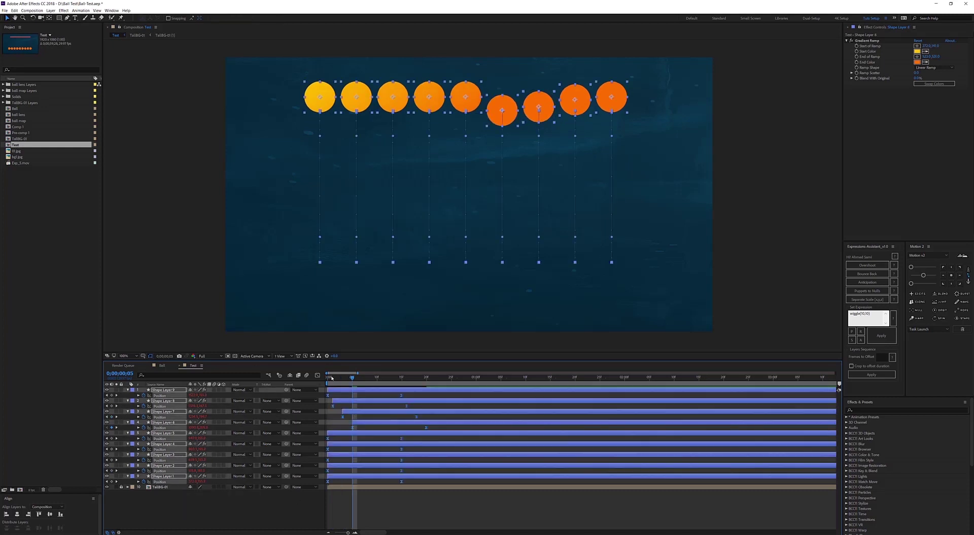
left_click(328, 377)
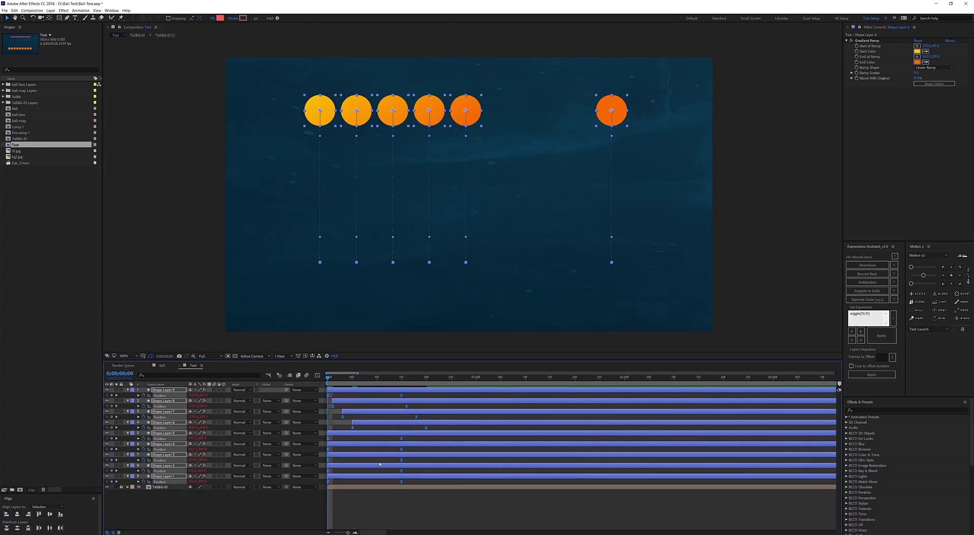
key("alt+bracketleft")
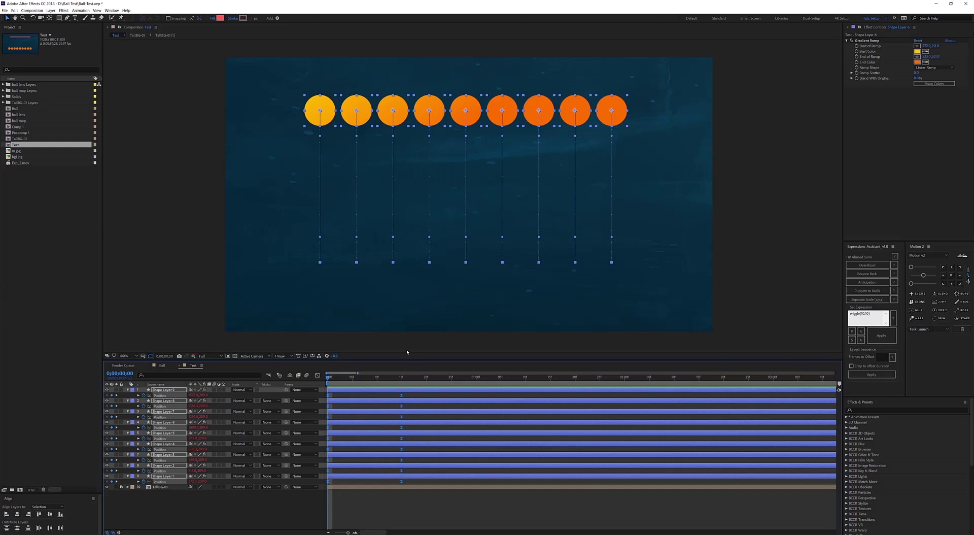
Set the Layers Sequence offset to 3 frames and apply it to all nine selected circle layers
left_click(881, 357)
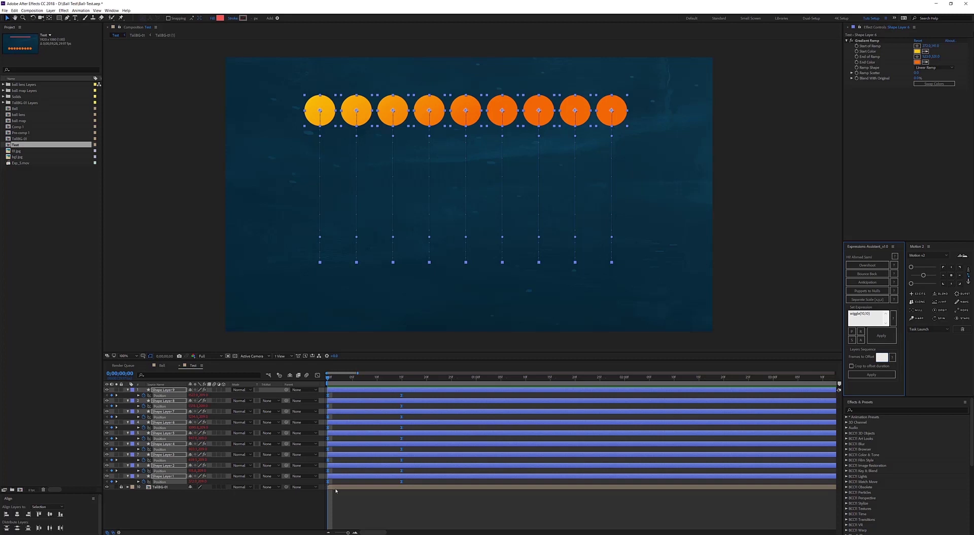
left_click(181, 499)
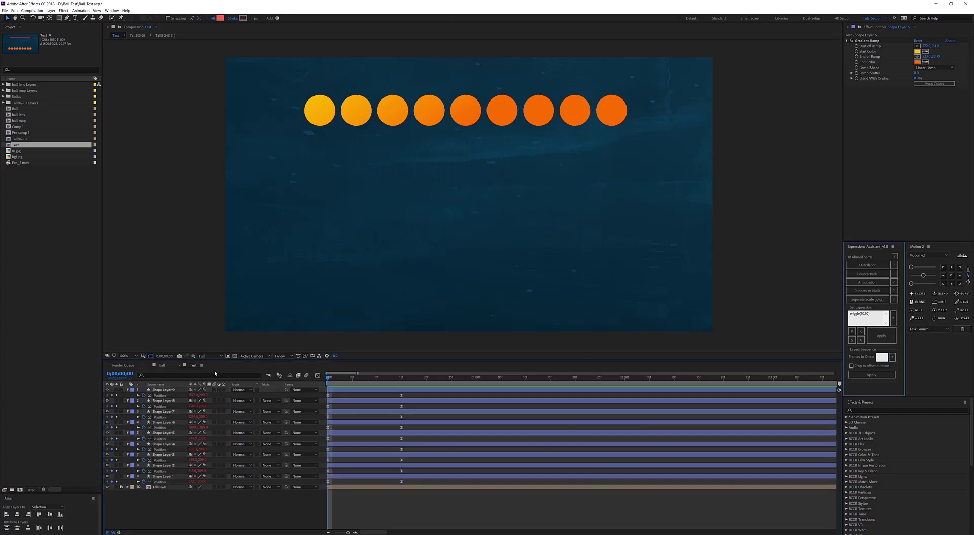
left_click_drag(168, 506, 226, 388)
left_click(881, 357)
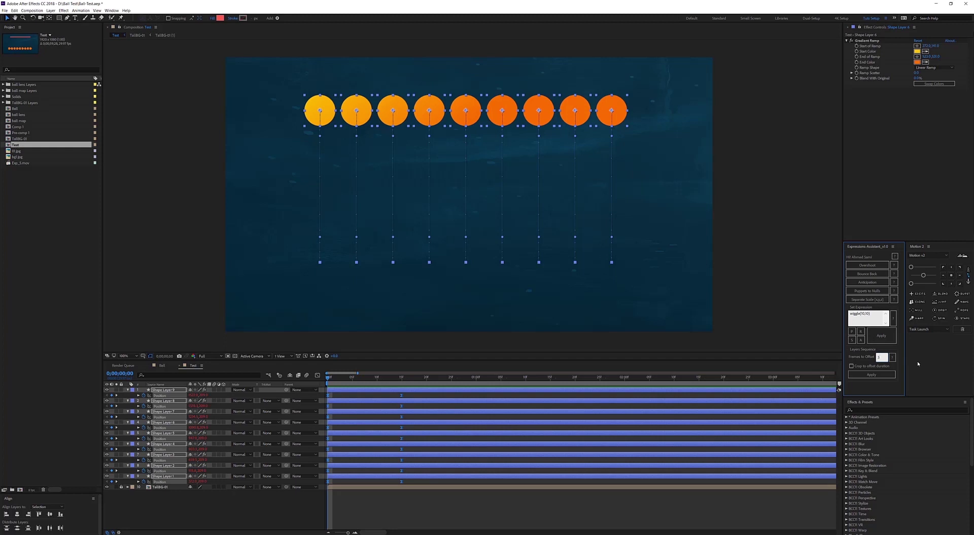
left_click(871, 375)
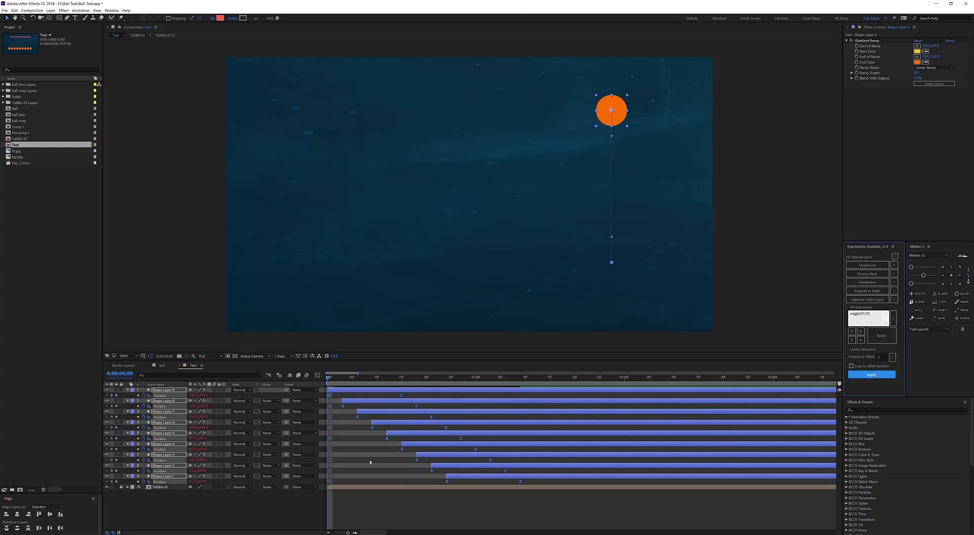
Preview the staggered circle animation and undo the layer sequencing
left_click(368, 462)
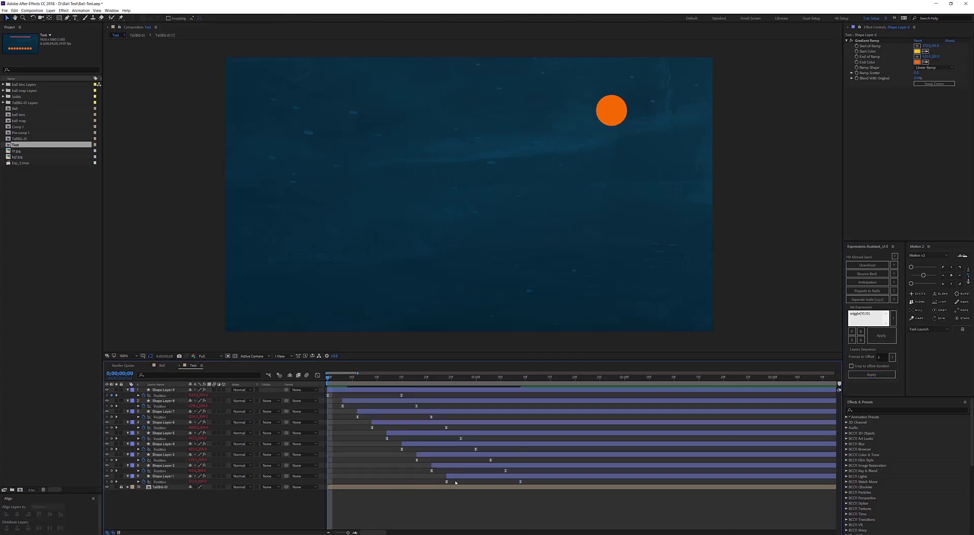
key("space")
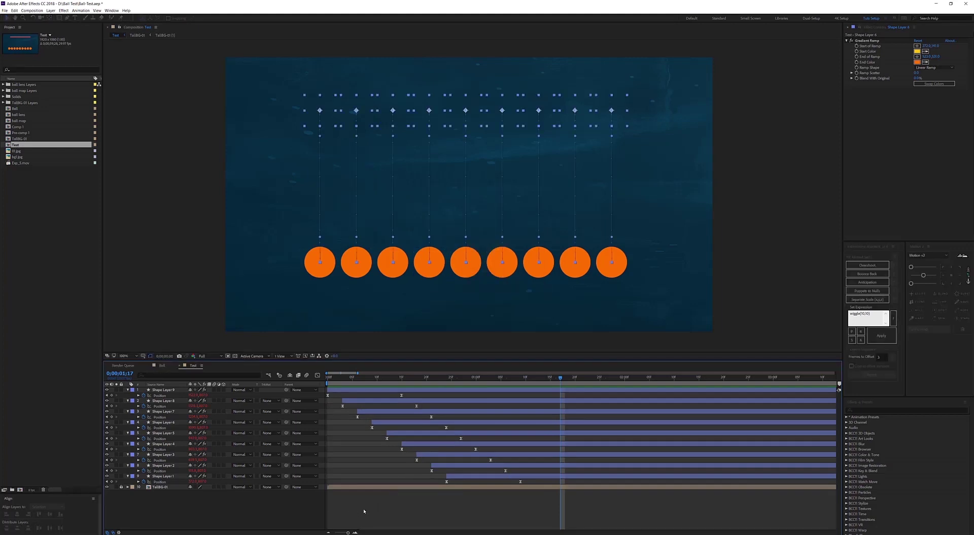
key("ctrl+z")
left_click(350, 504)
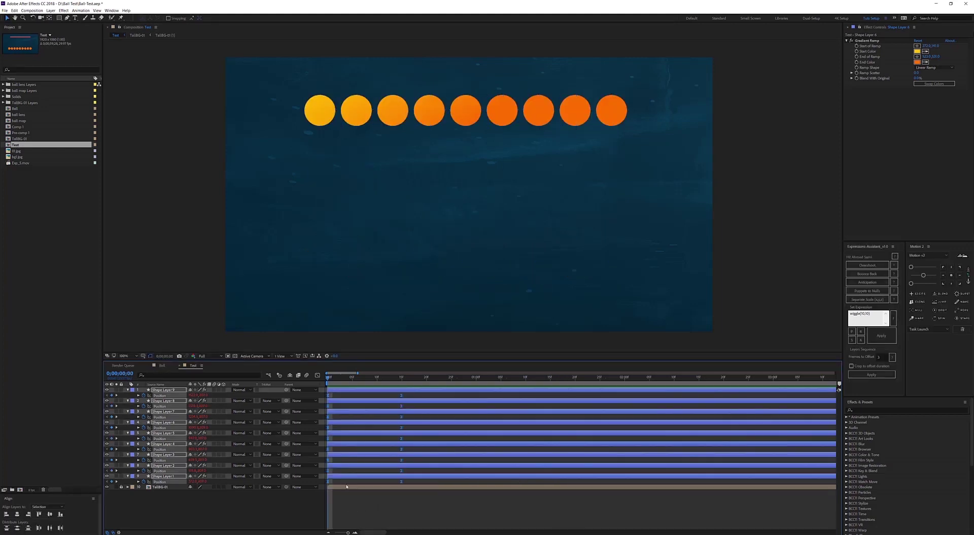
Try Layers Sequence with the circles selected in order from Shape Layer 9 to Shape Layer 1, and undo it
left_click(357, 391)
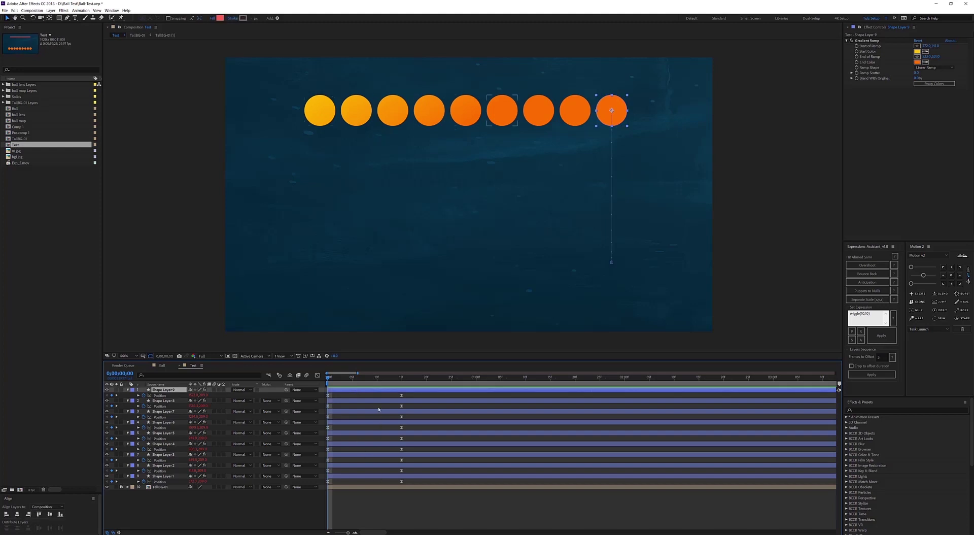
left_click(380, 479, "shift")
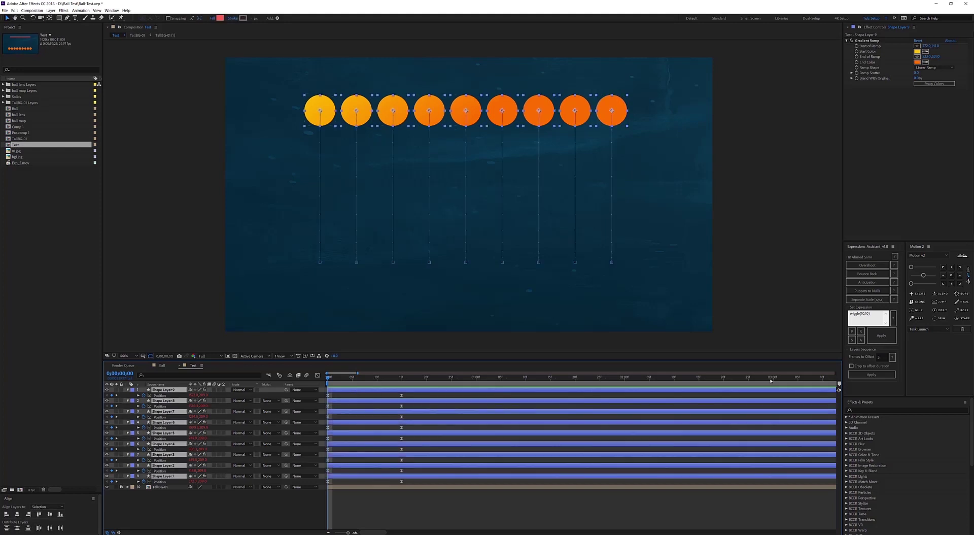
left_click(871, 374)
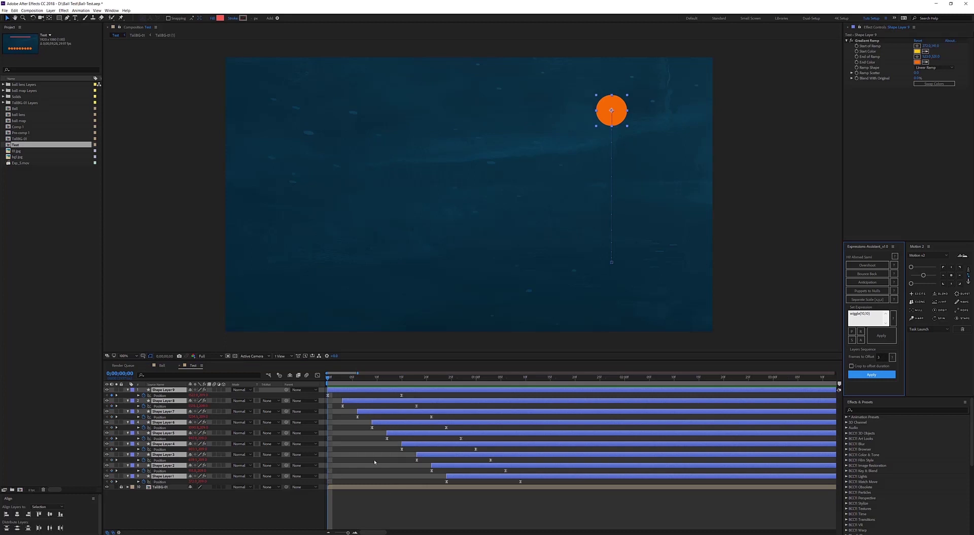
left_click(363, 494)
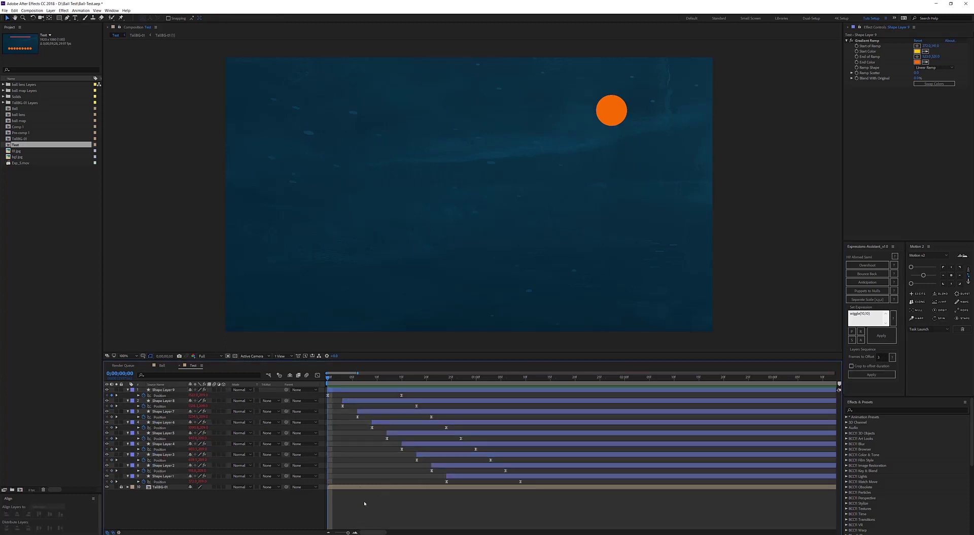
key("ctrl+z")
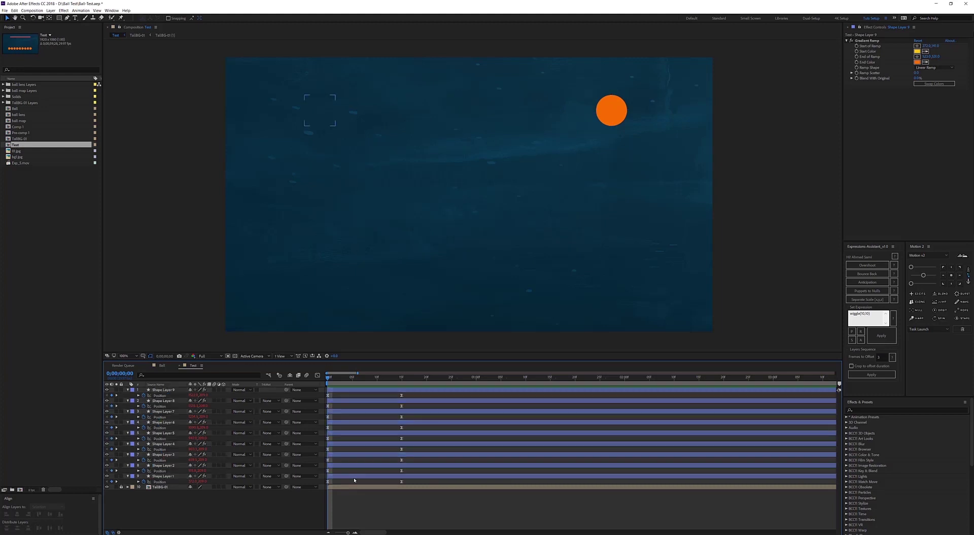
Apply Layers Sequence with the circles selected in order from Shape Layer 1 to Shape Layer 9
left_click(354, 477)
left_click(374, 390, "shift")
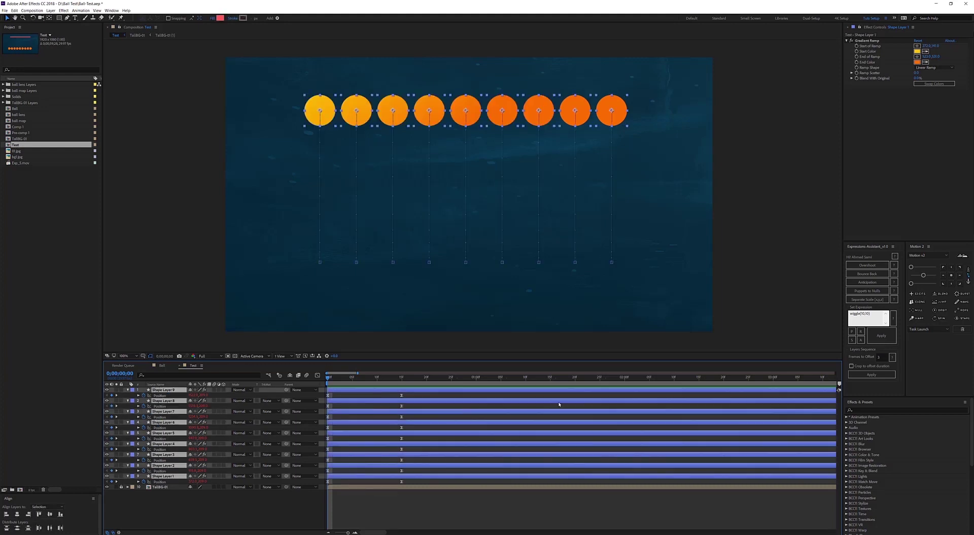
left_click(864, 376)
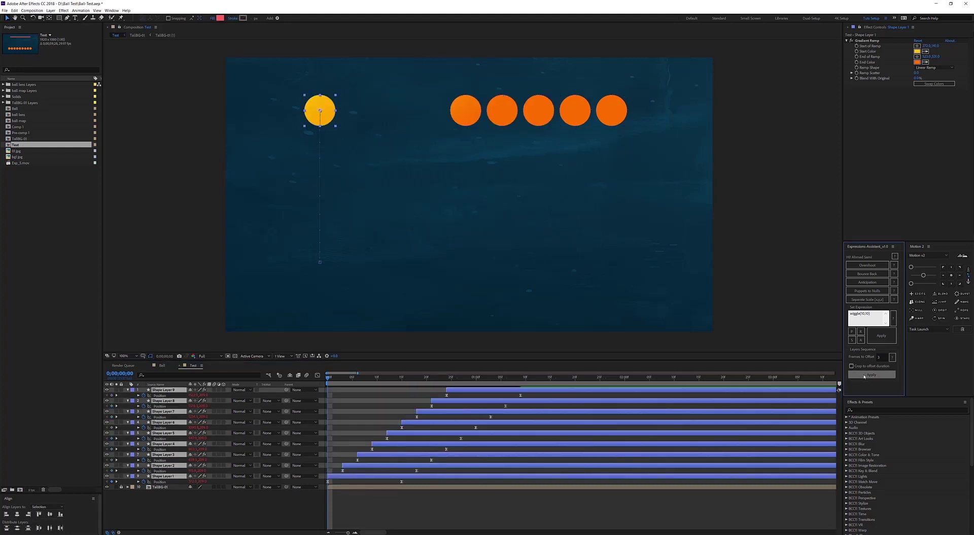
left_click(371, 411)
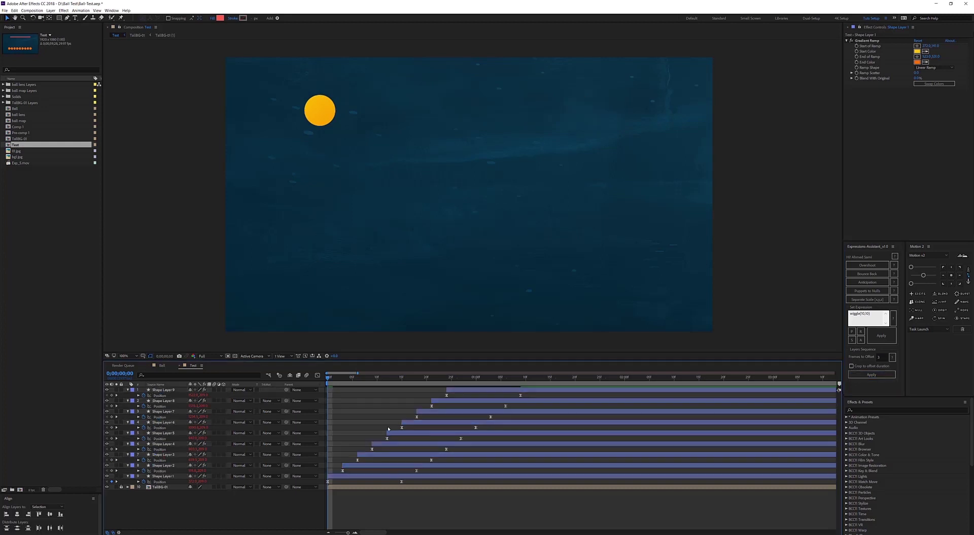
Extend the in points of all nine circle layers back to the first frame and preview the staggered motion
left_click(397, 475)
left_click(449, 390, "shift")
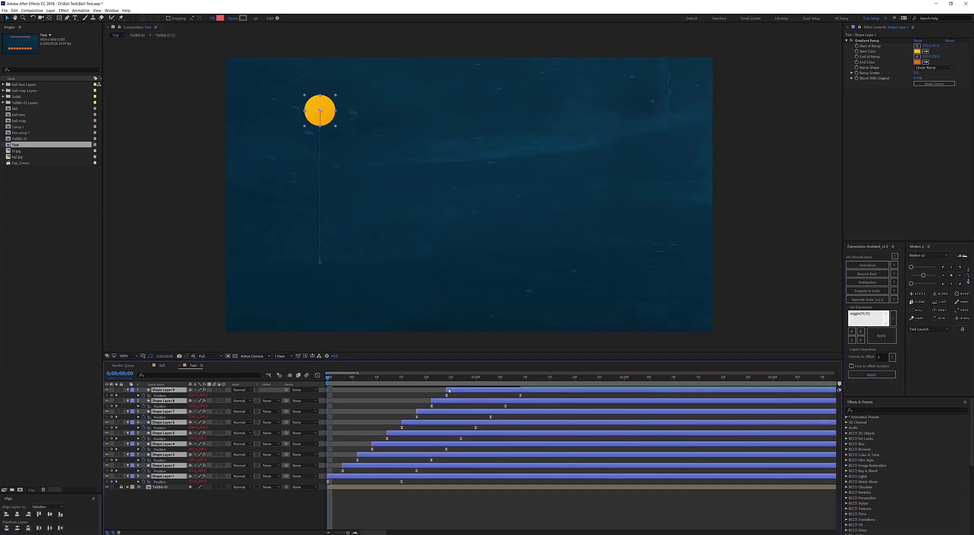
key("ctrl+z")
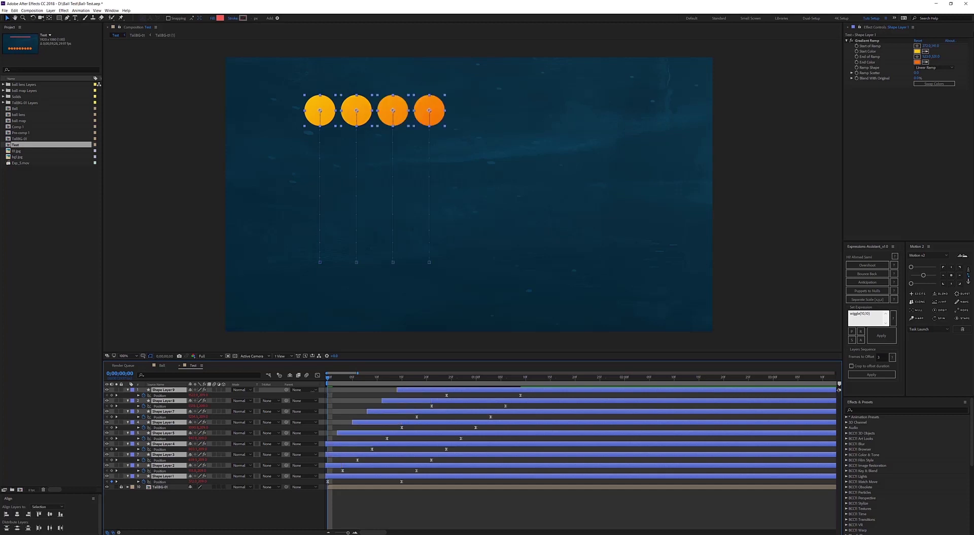
left_click(374, 505)
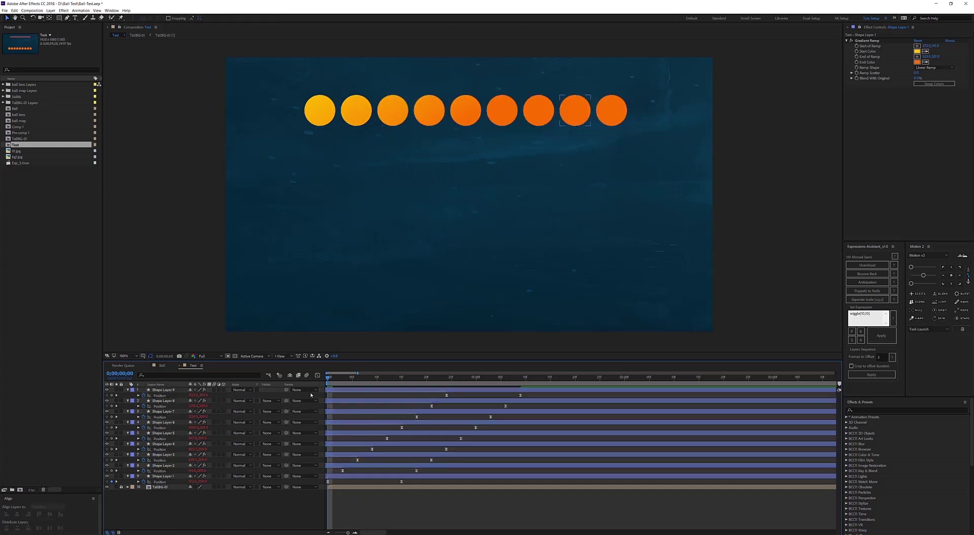
key("space")
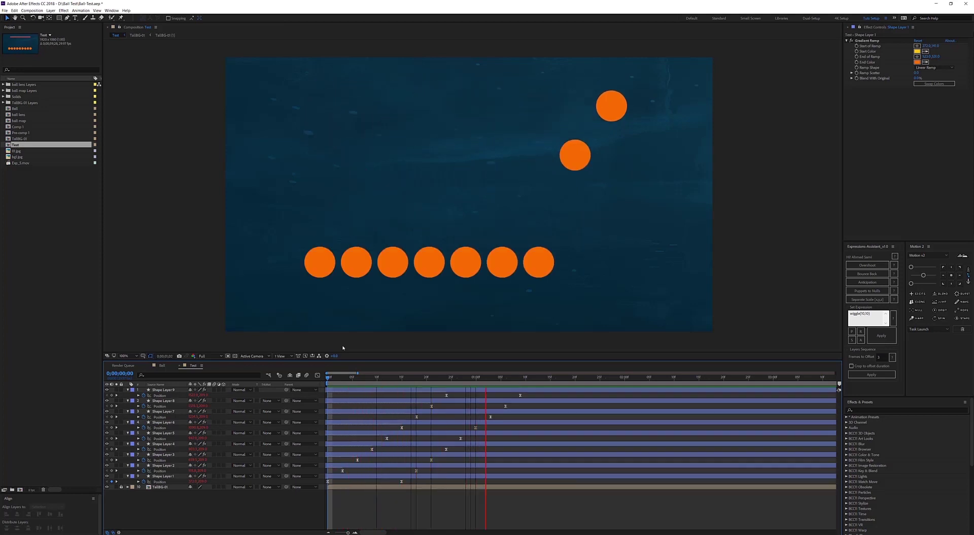
key("space")
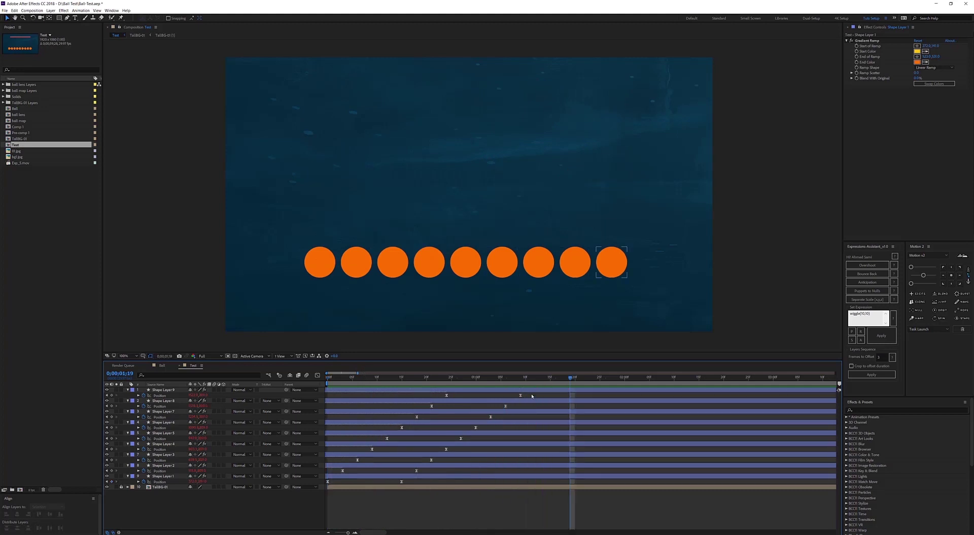
Apply Overshoot to the Position keyframes of all nine staggered circles and preview it from the first frame
left_click_drag(327, 391, 532, 488)
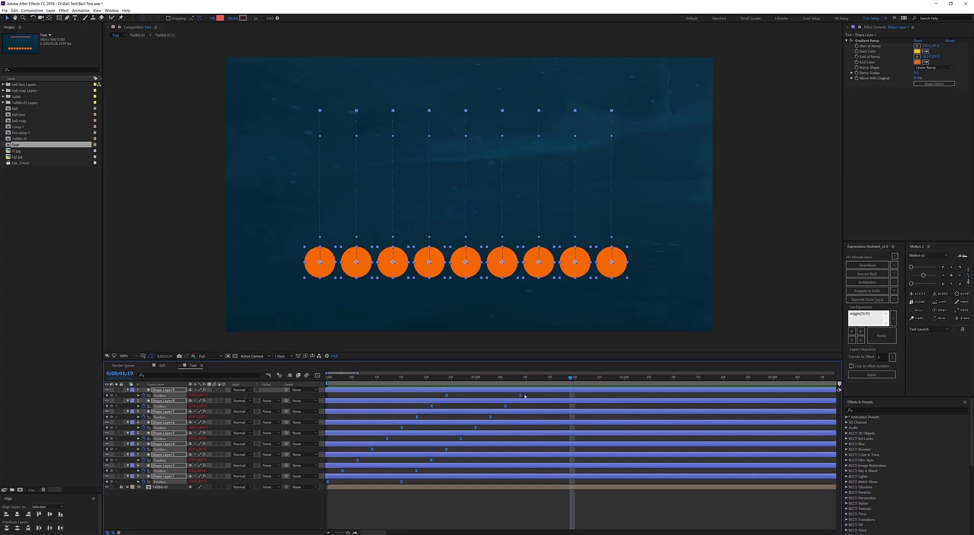
left_click(866, 266)
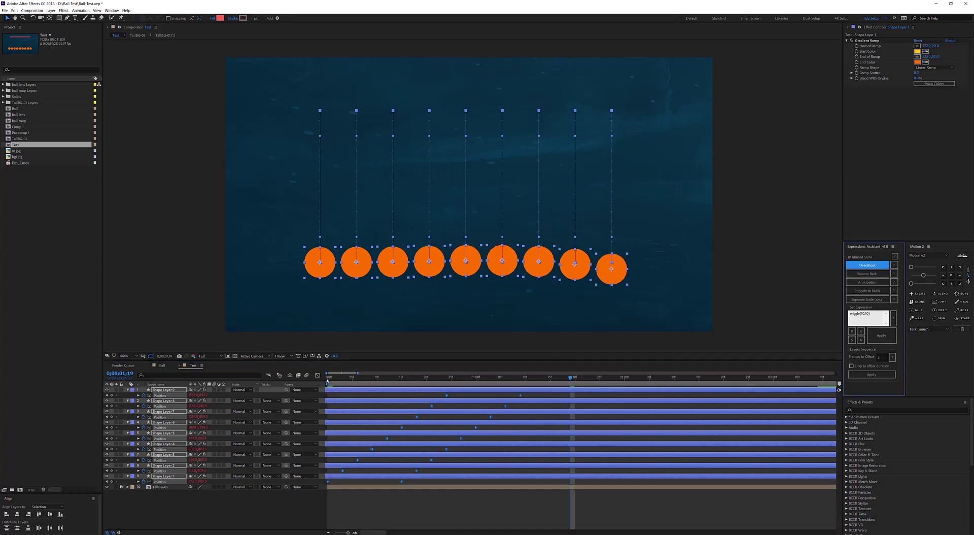
key("Home")
left_click(366, 506)
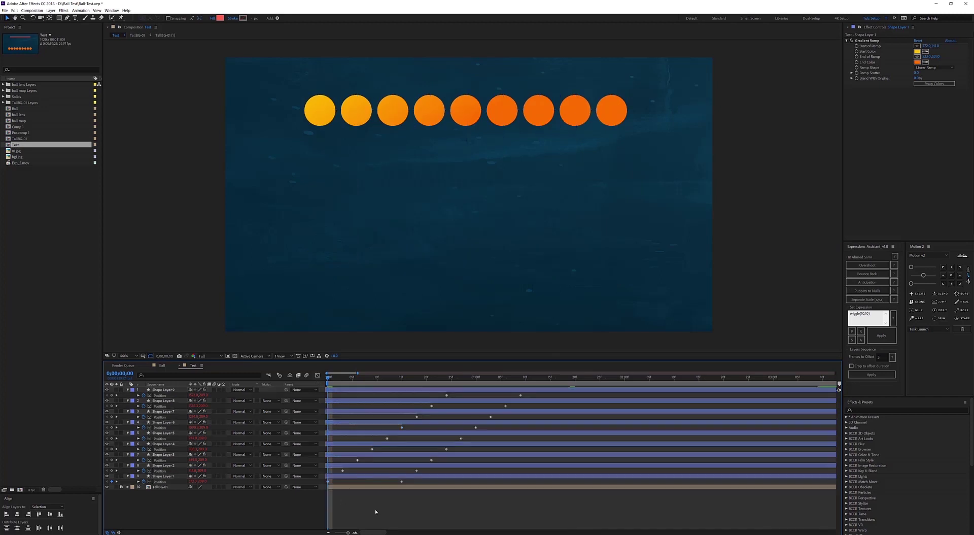
key("space")
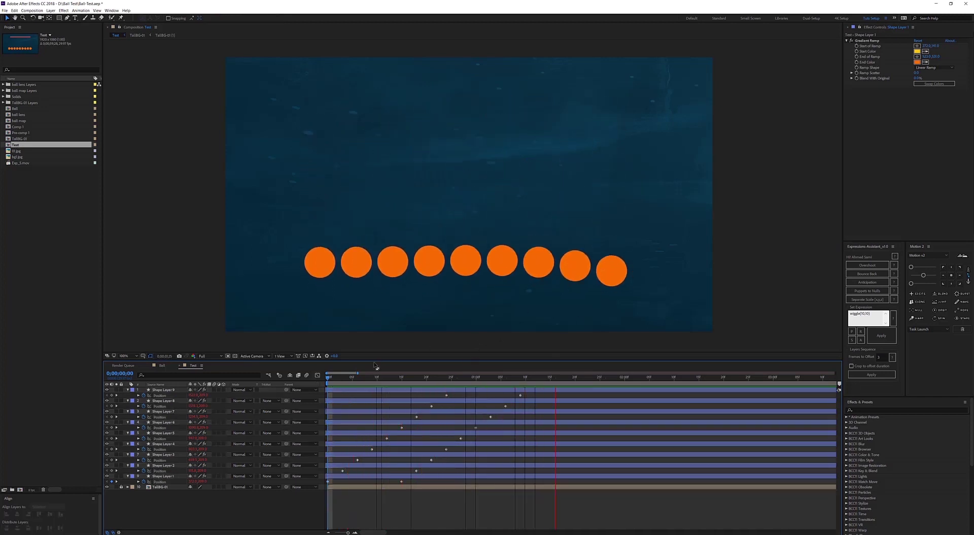
key("space")
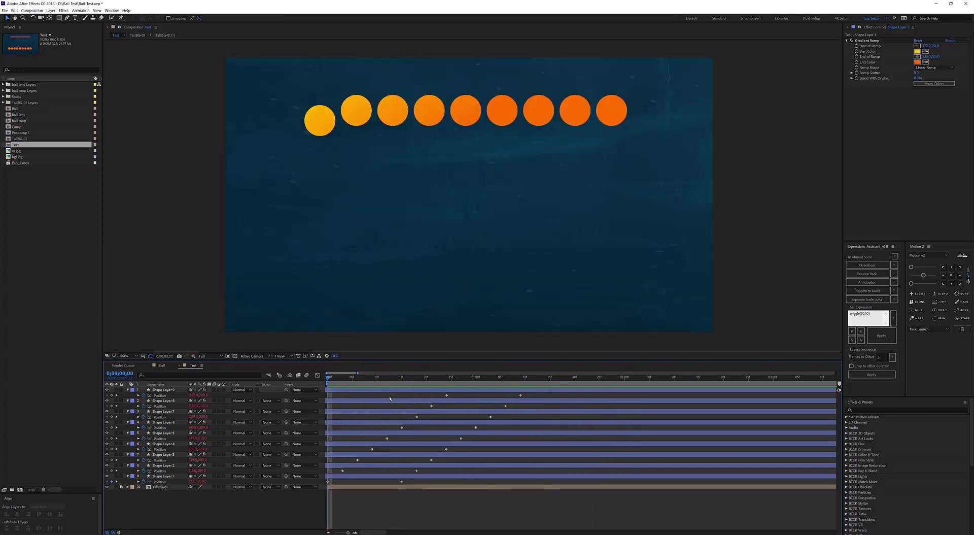
key("space")
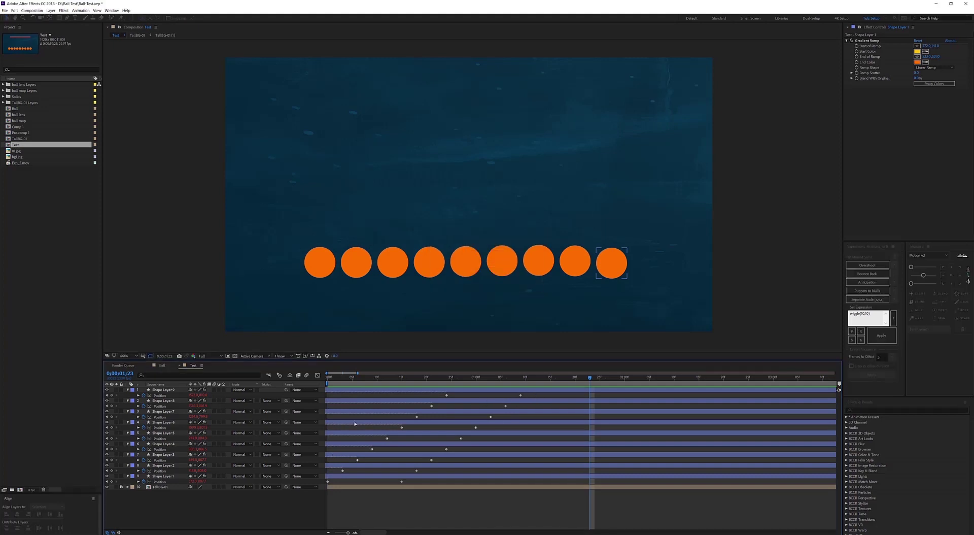
Apply Bounce Back to all nine circles' Position keyframes and preview it from the first frame
left_click_drag(534, 396, 301, 495)
left_click(865, 273)
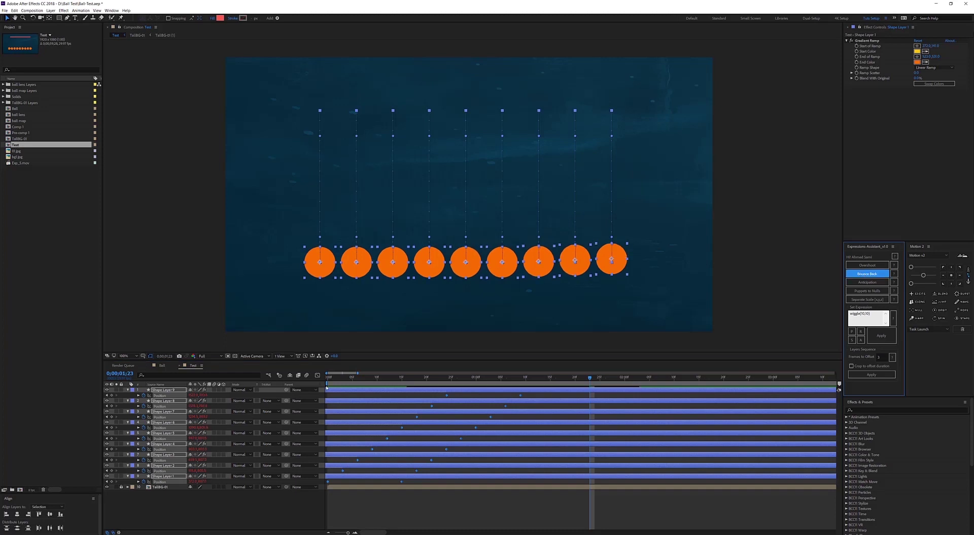
left_click_drag(333, 379, 298, 380)
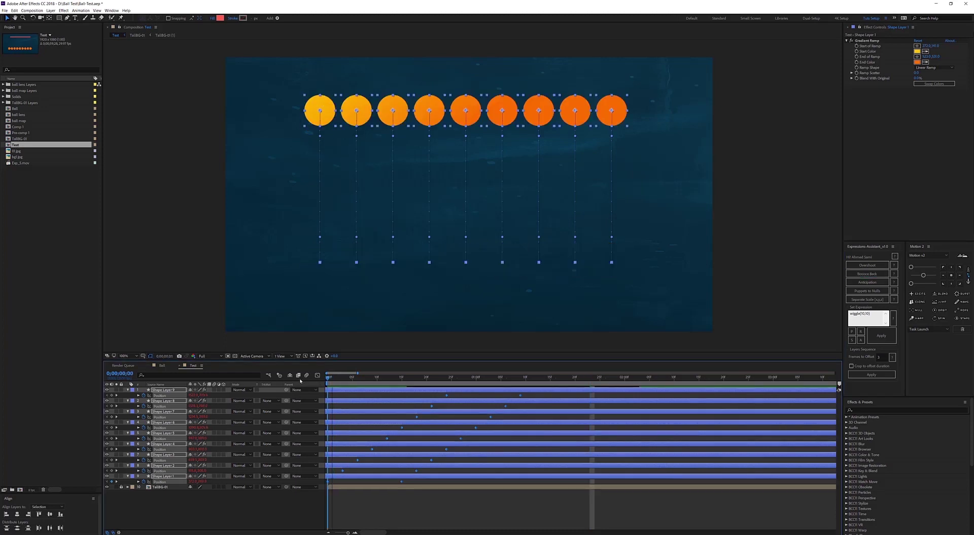
left_click(383, 505)
key("space")
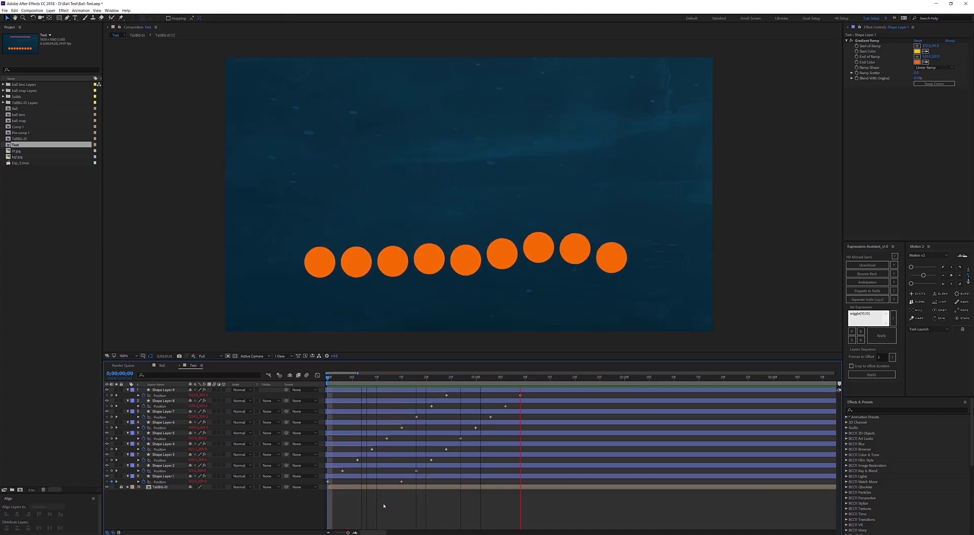
Stop the preview and select the Position keyframes of all nine staggered circles
key("space")
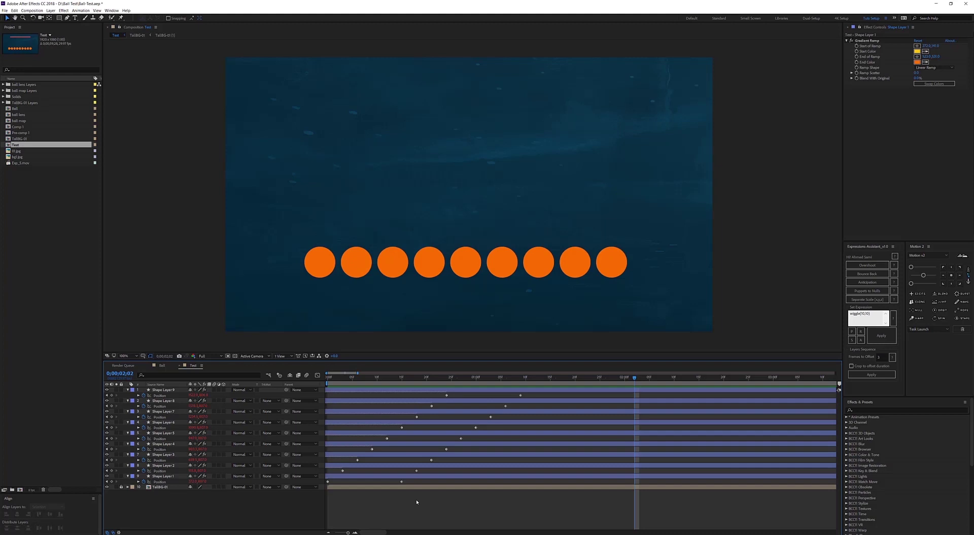
left_click(865, 267)
left_click(866, 266)
left_click_drag(537, 389, 325, 484)
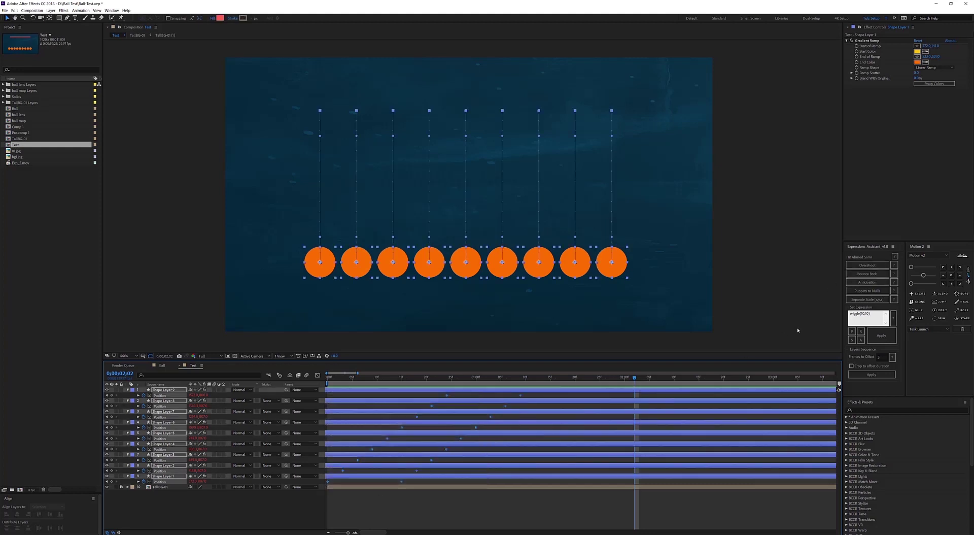
left_click(533, 396)
left_click_drag(539, 394, 316, 486)
left_click(873, 370)
Undo the stagger on all nine circle layers and move the current time to their second Position keyframes at 0;00;00;15
left_click(447, 502)
key("ctrl+a")
key("Page_Up")
key("Page_Up")
key("Page_Up")
key("Page_Up")
key("Page_Up")
key("Page_Up")
key("Page_Up")
key("Page_Up")
key("Page_Up")
key("ctrl+z")
key("ctrl+z")
key("ctrl+z")
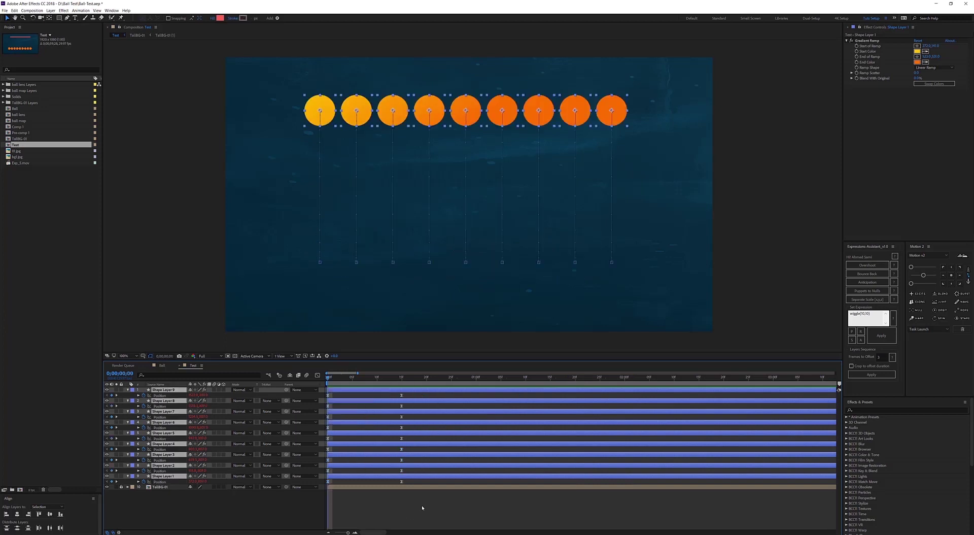
left_click(400, 383)
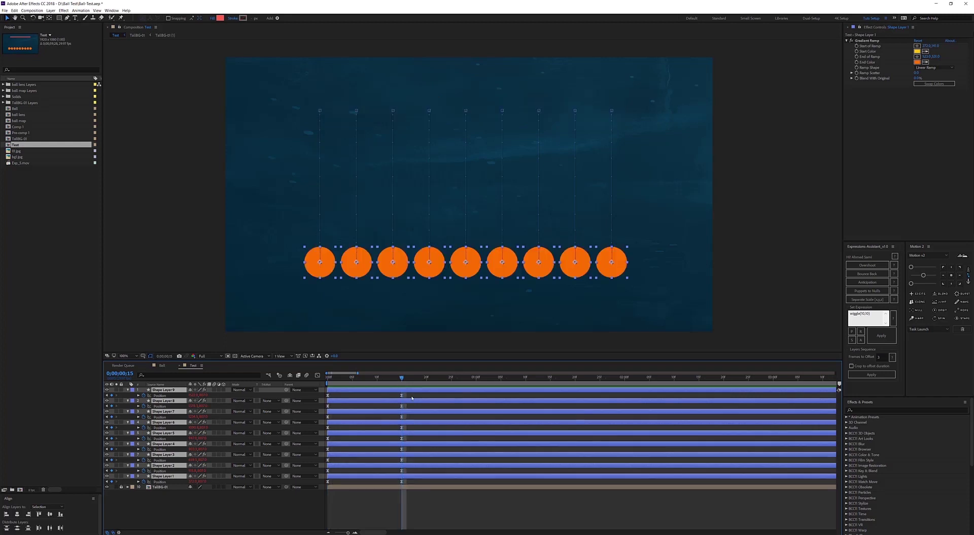
Select all nine circles and apply Layers Sequence with a 15-frame offset and Crop to offset duration enabled
left_click(296, 296)
left_click_drag(277, 239, 680, 295)
left_click_drag(663, 240, 278, 292)
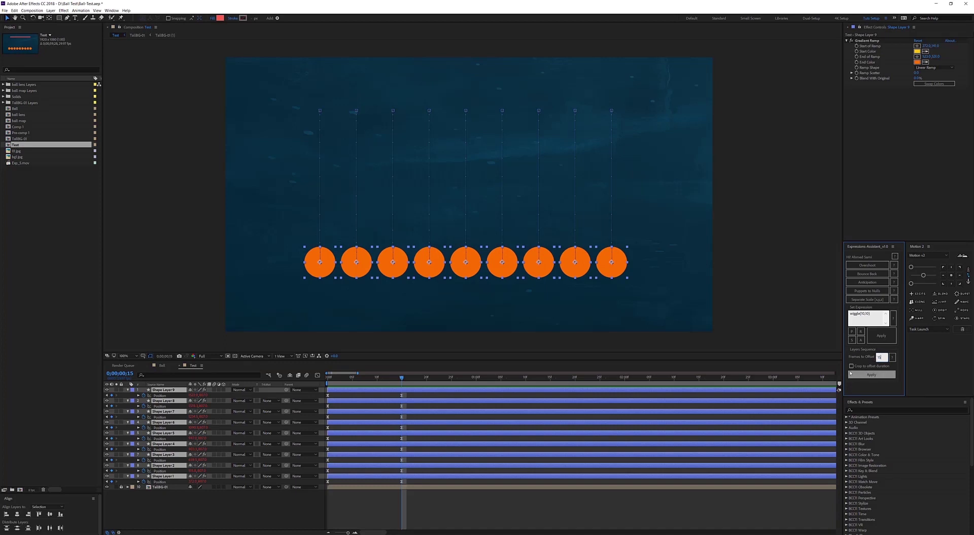
left_click(851, 365)
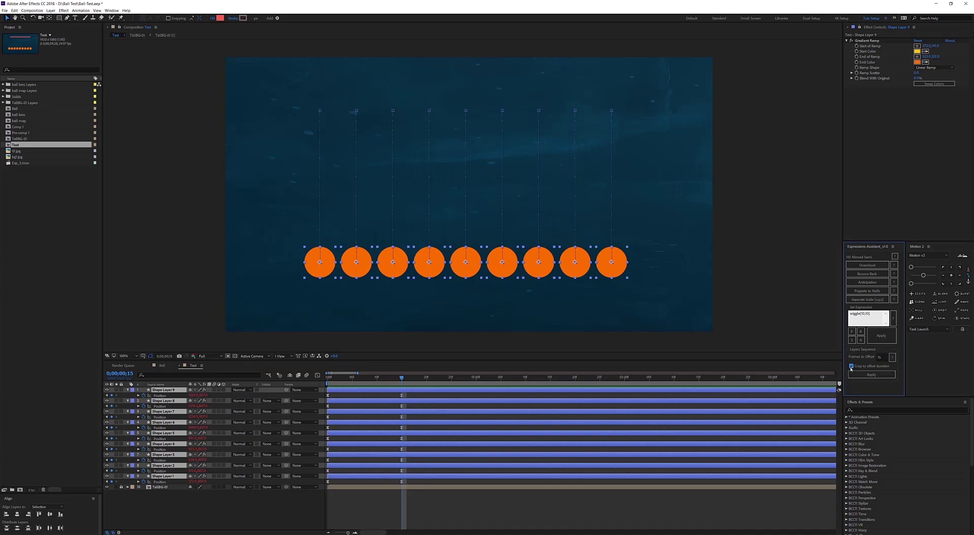
left_click(865, 376)
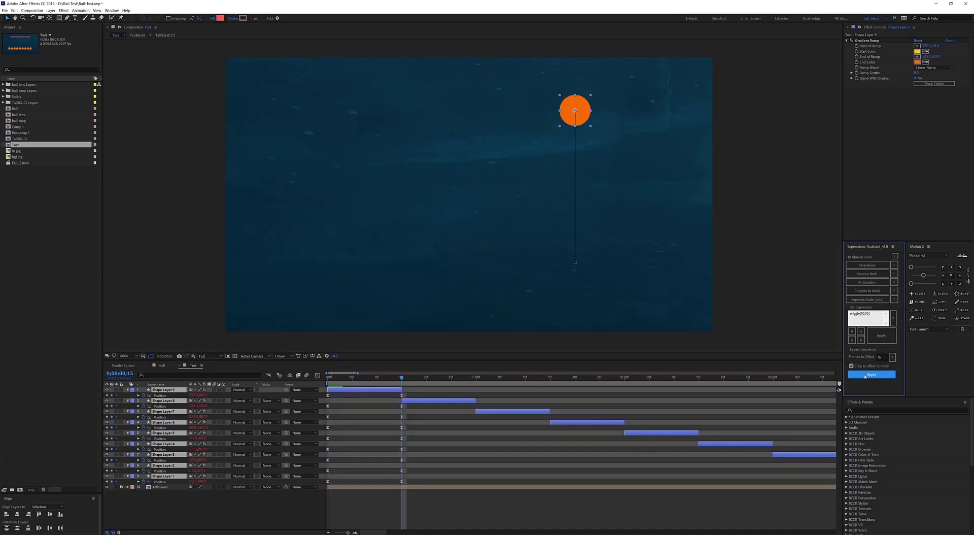
Preview the cropped circle layer sequence from the first frame
left_click(453, 430)
key("minus")
key("minus")
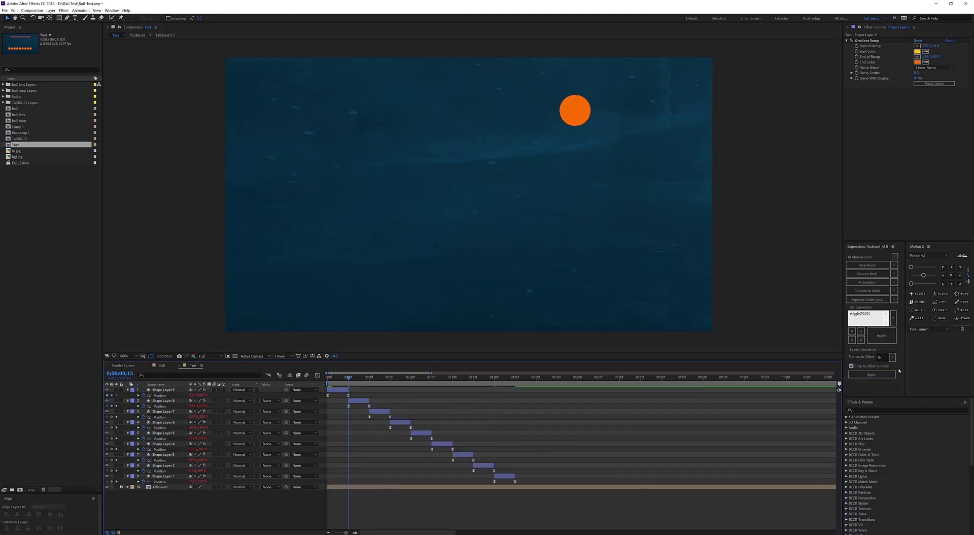
left_click(881, 357)
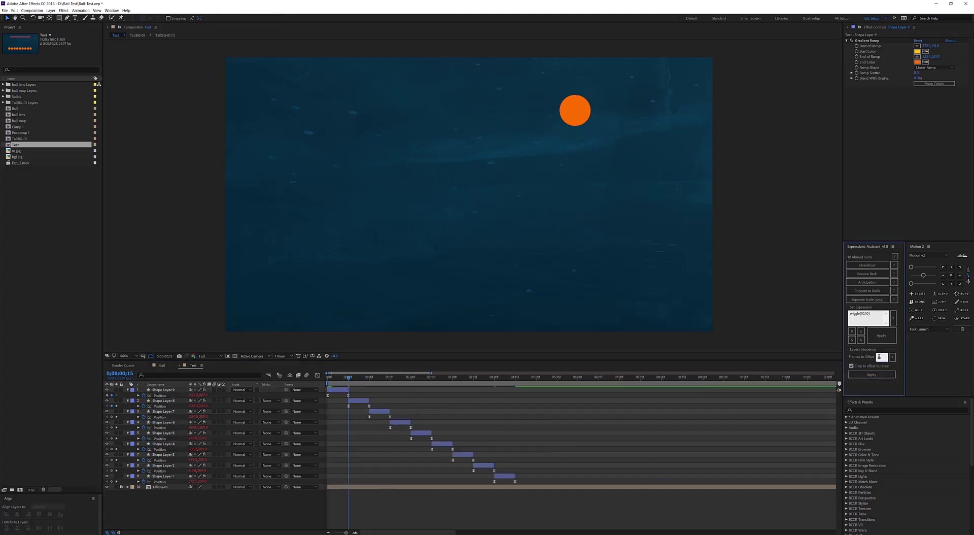
left_click(376, 435)
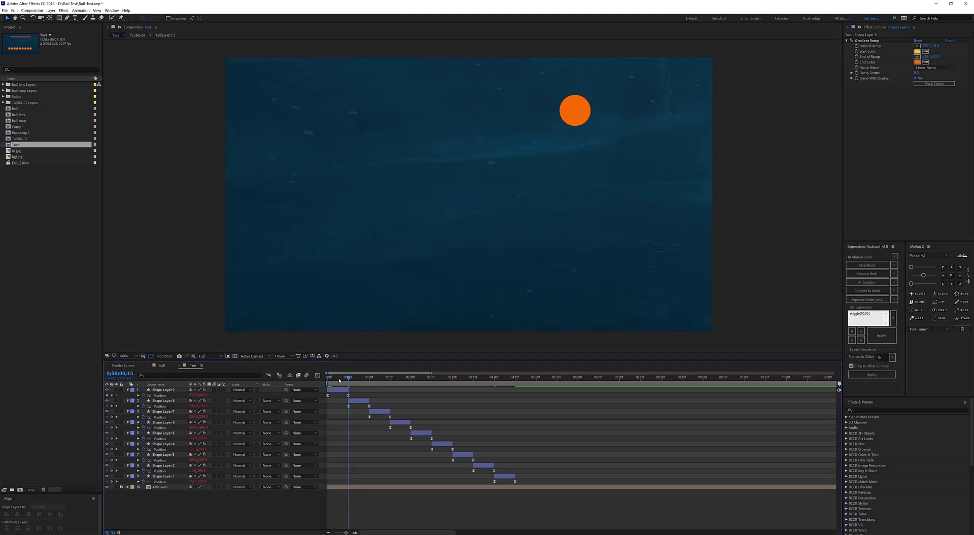
key("Home")
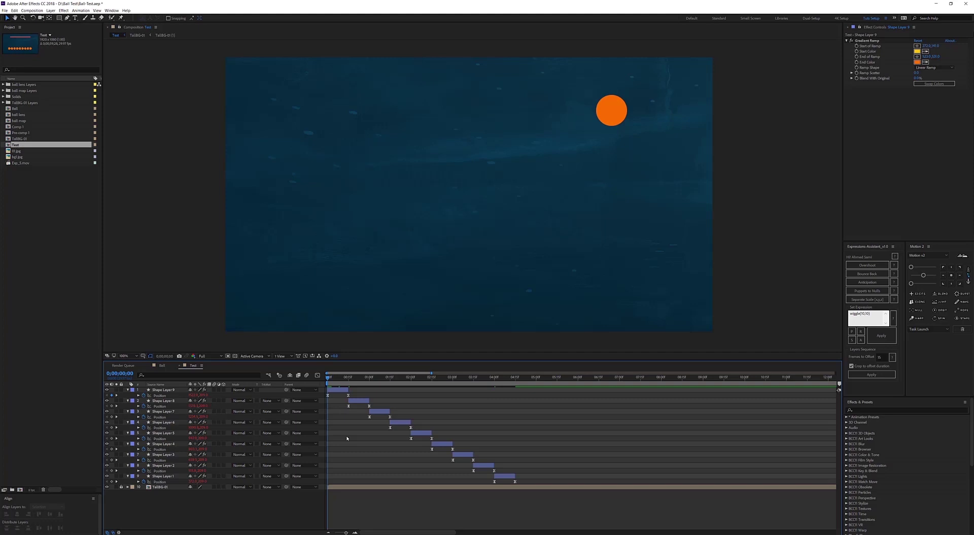
key("space")
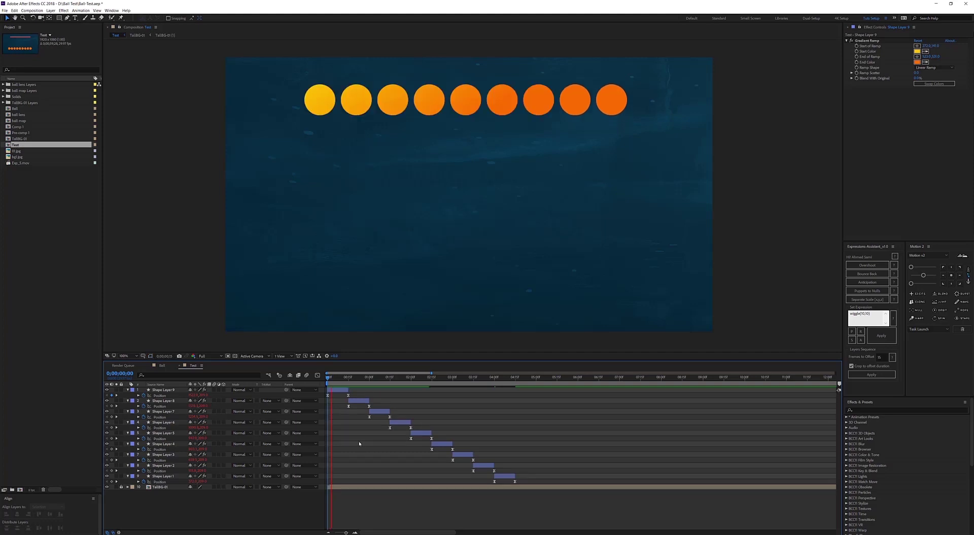
Undo the cropped Layers Sequence on the nine circles and set the current time to 0;00;00;15
key("ctrl+z")
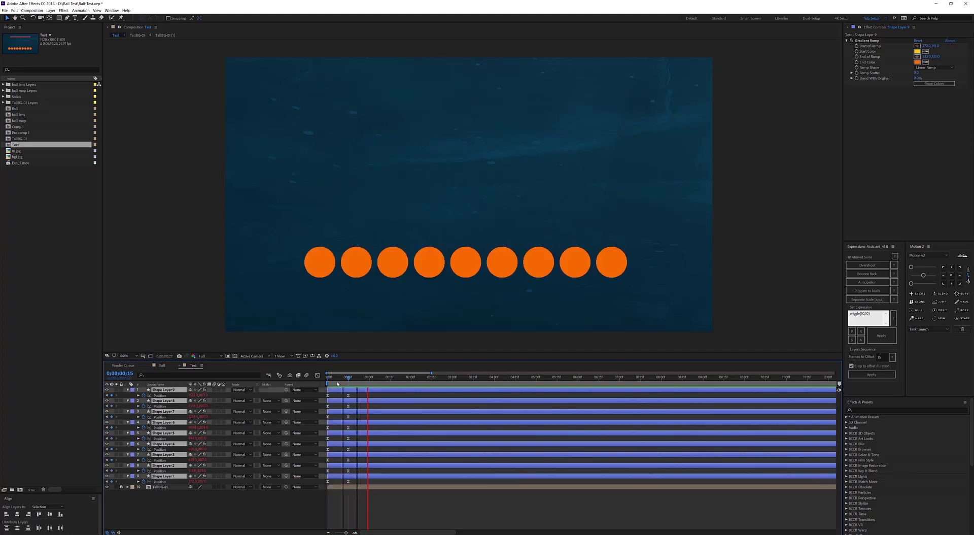
left_click(348, 380)
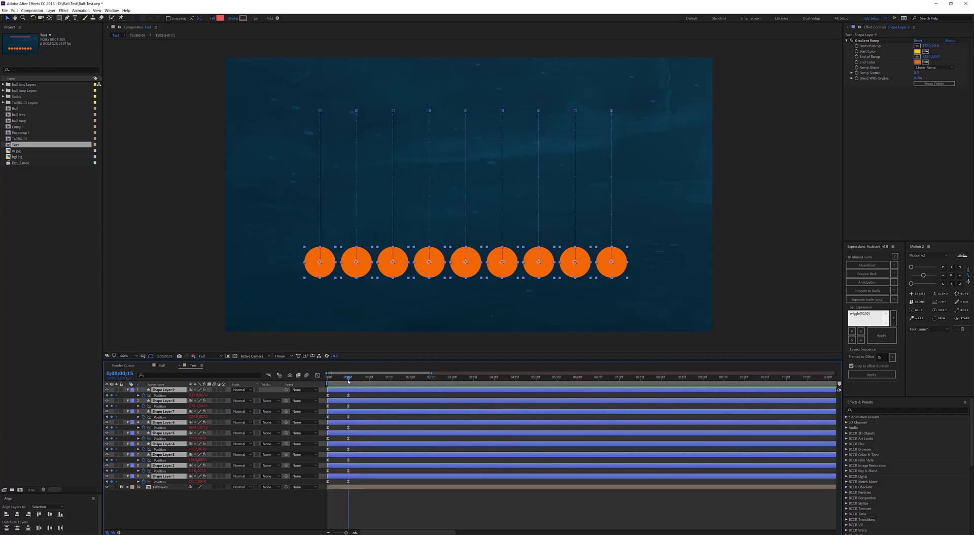